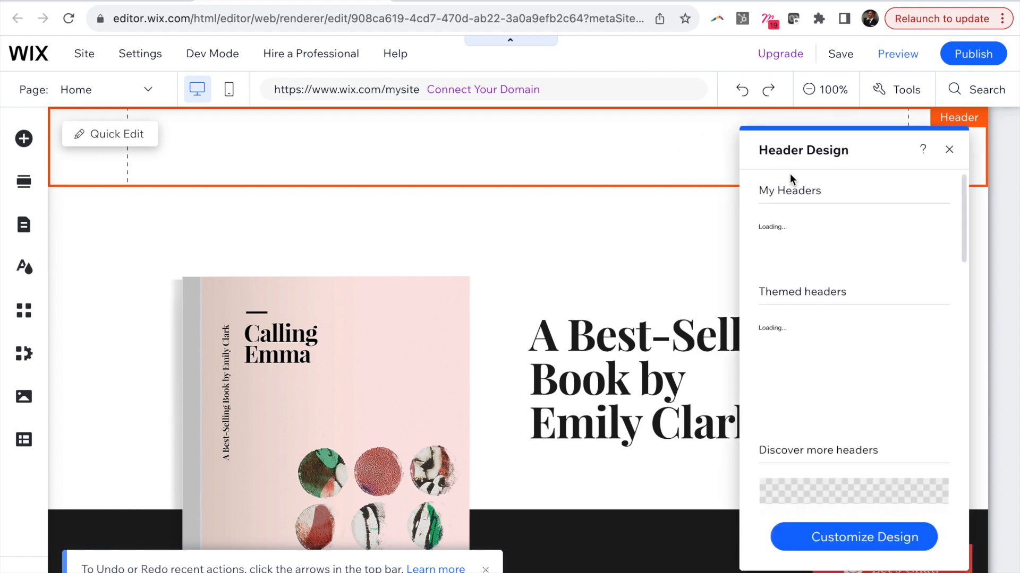
# Step: Set both the header's background and its center background to black at 100% opacity
pyautogui.click(827, 540)
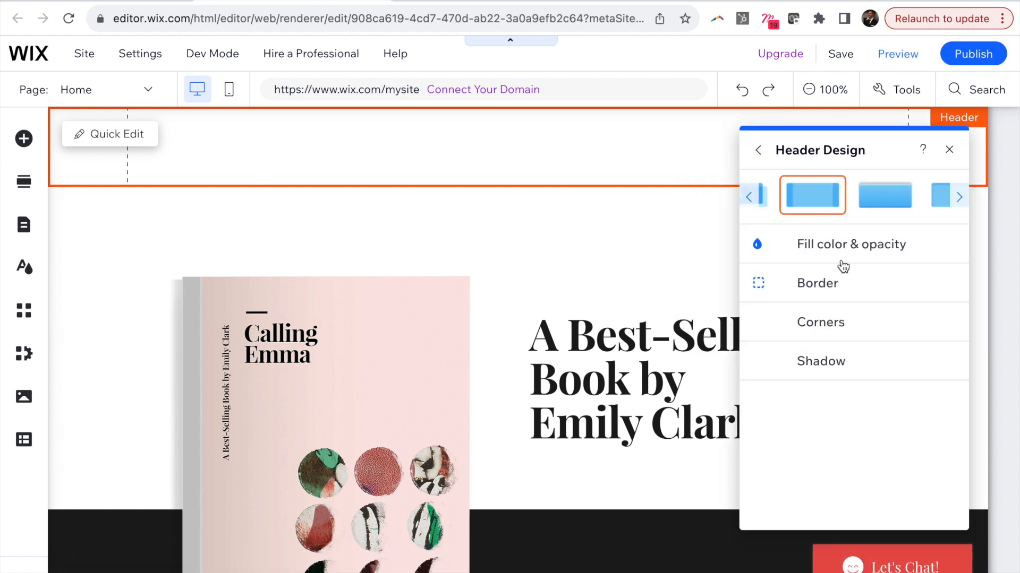
pyautogui.click(843, 259)
pyautogui.click(937, 307)
pyautogui.click(946, 385)
pyautogui.click(966, 310)
pyautogui.click(940, 379)
pyautogui.click(945, 386)
pyautogui.click(968, 309)
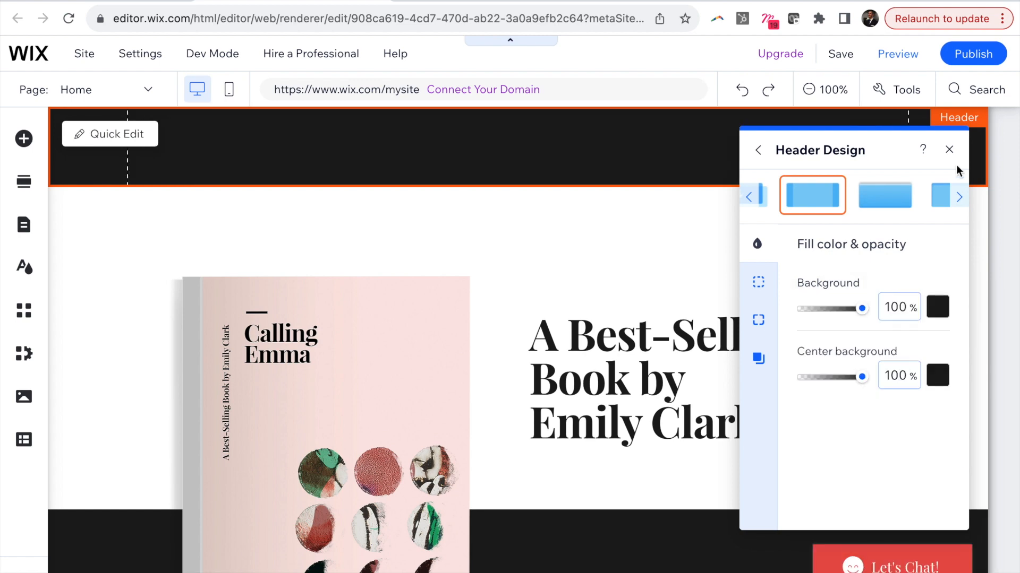
pyautogui.click(948, 150)
# Step: Set the Buy Now button's regular background fill to the custom color #007AFF
pyautogui.scroll(-3, 789, 328)
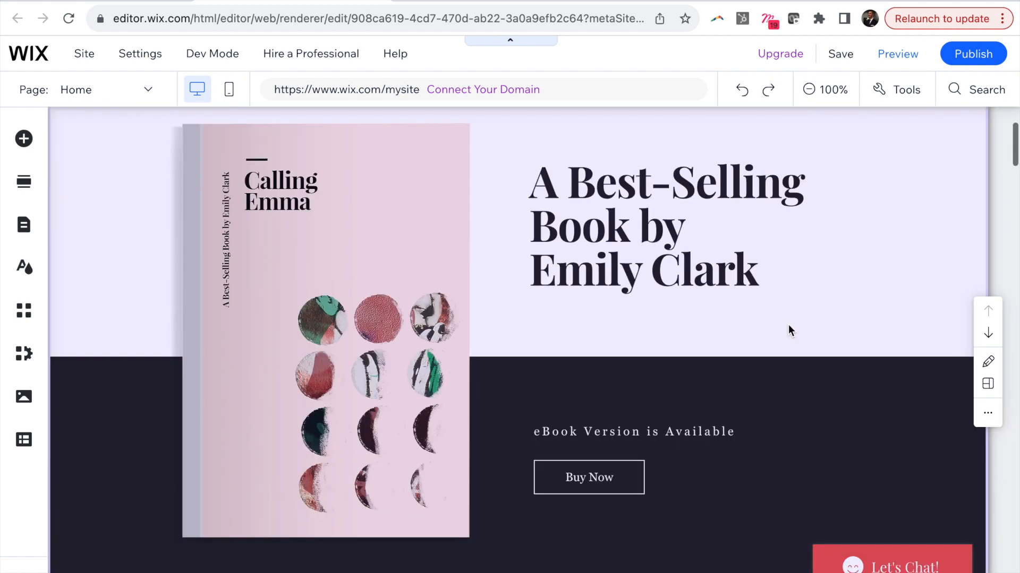
pyautogui.click(616, 481)
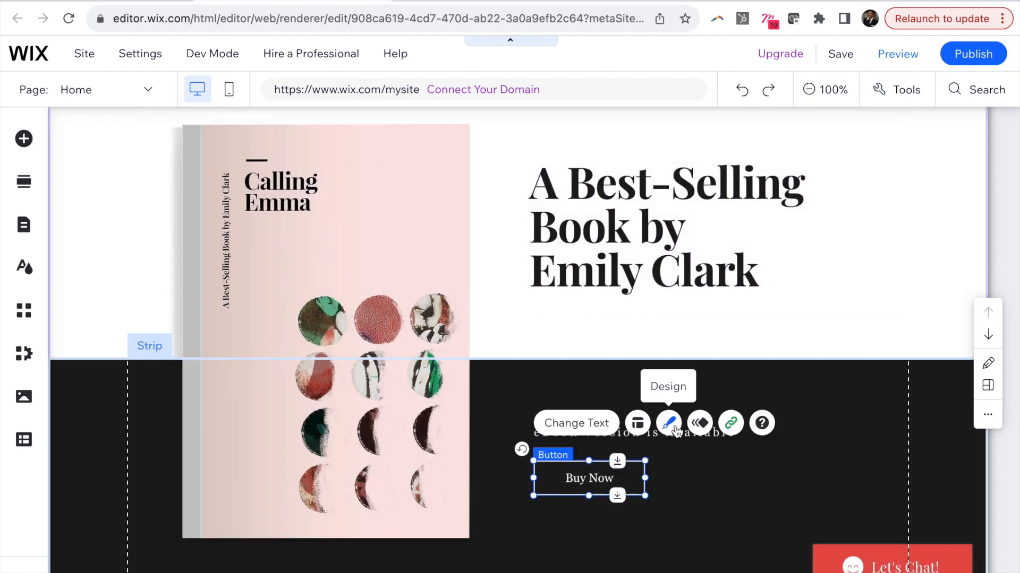
pyautogui.click(670, 425)
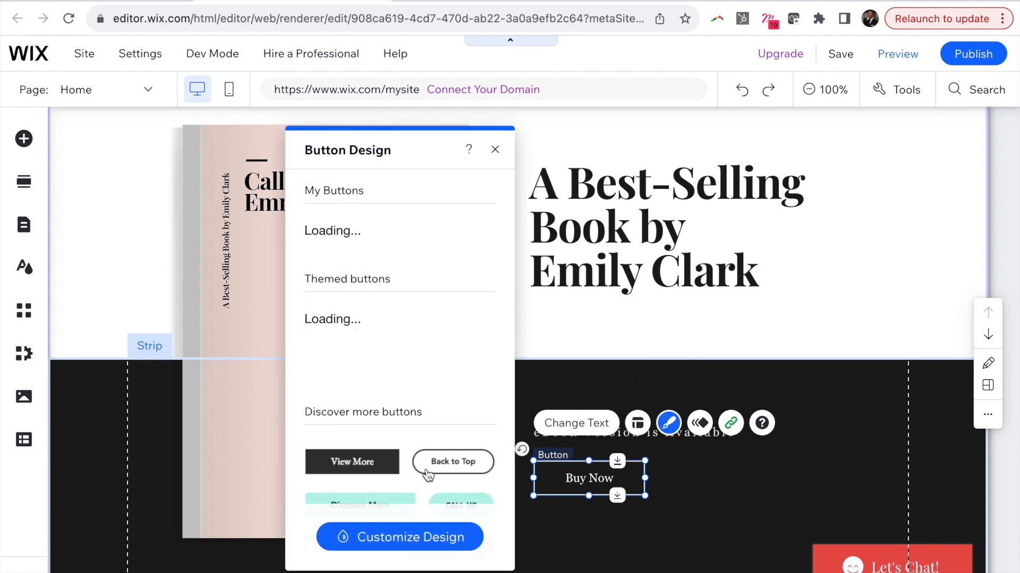
pyautogui.click(427, 539)
pyautogui.click(415, 293)
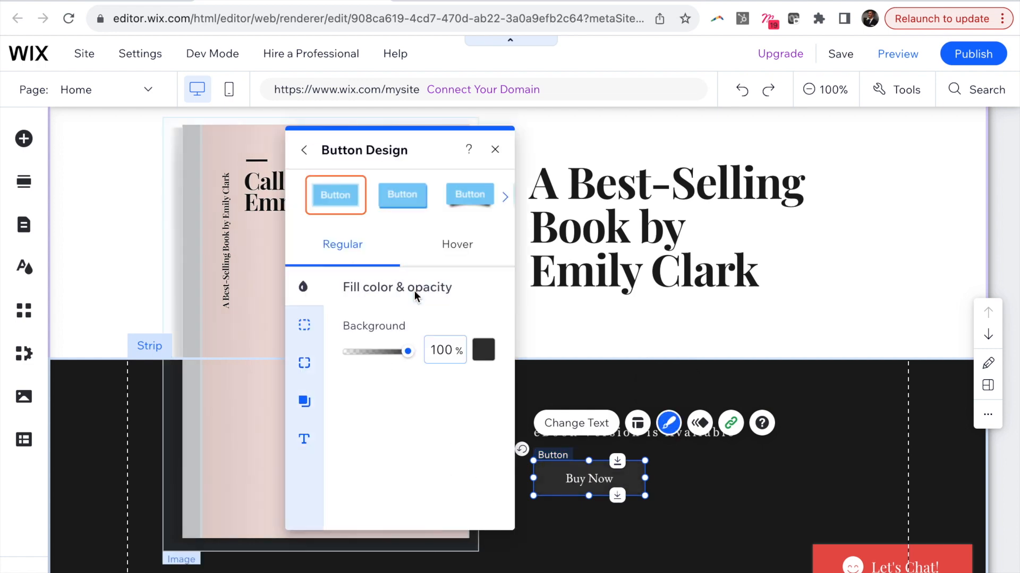
pyautogui.click(488, 352)
pyautogui.click(652, 499)
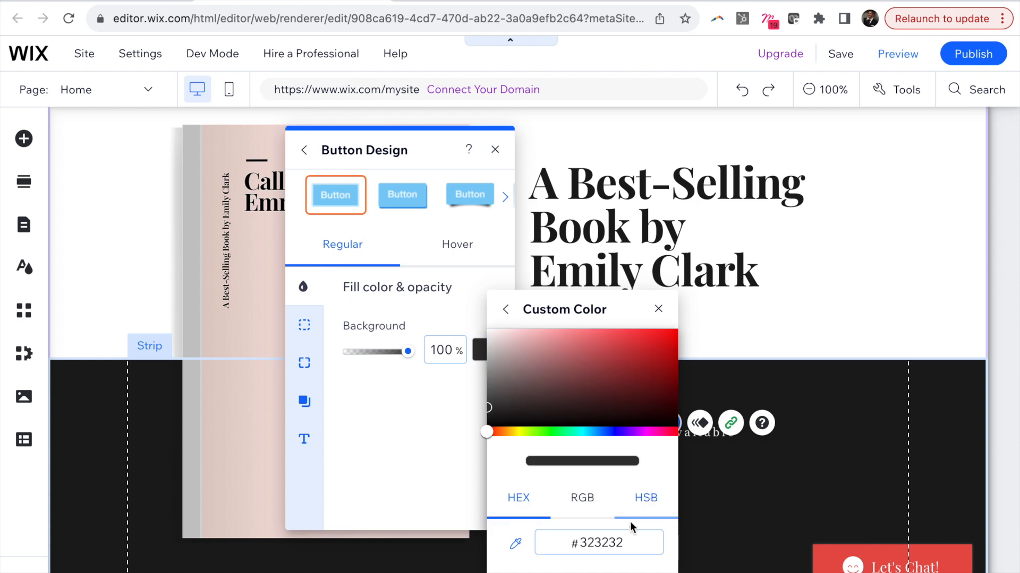
pyautogui.write('007AFF')
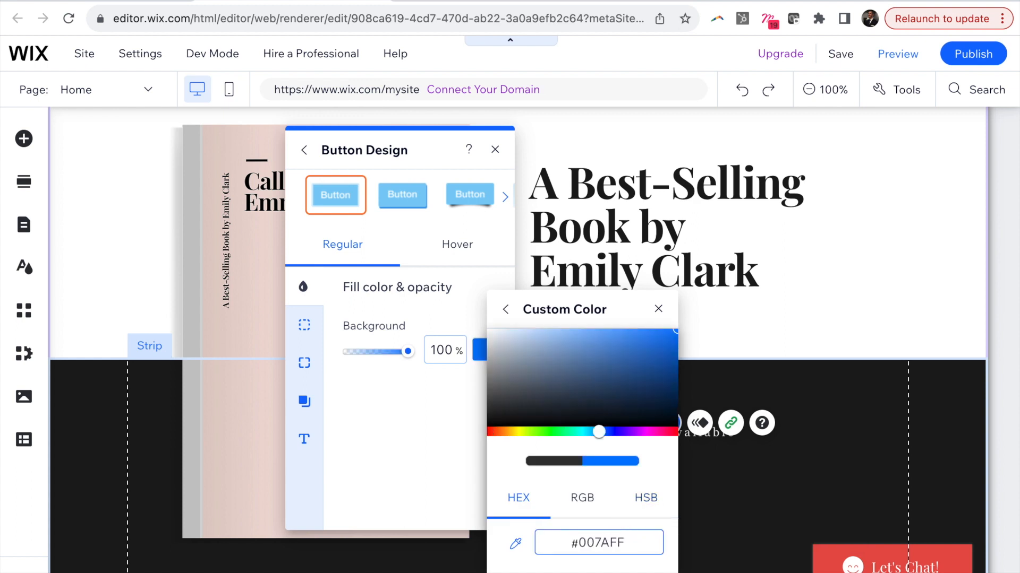
pyautogui.click(633, 572)
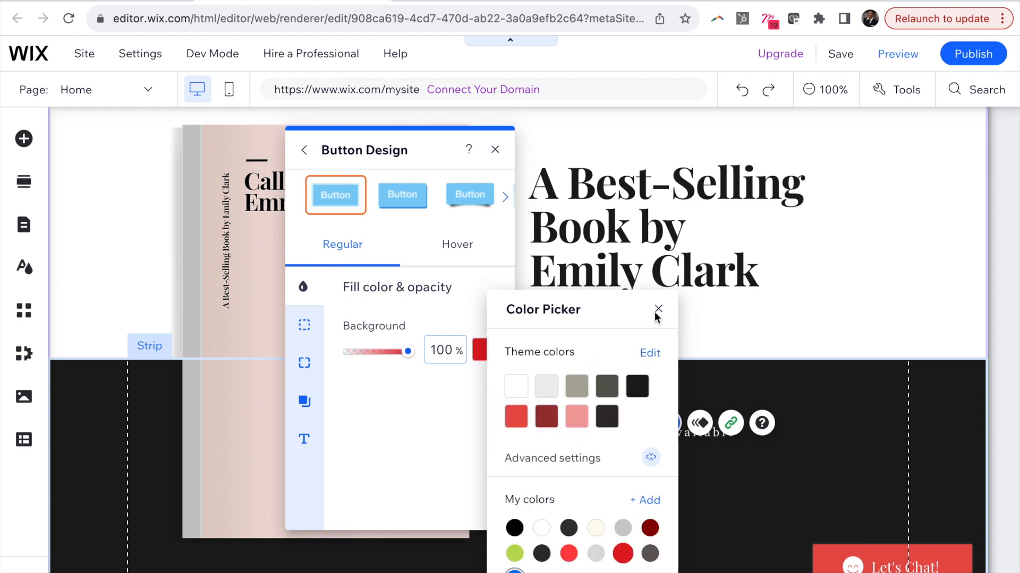
# Step: Set the Buy Now button's hover background to the same saved blue at 80% opacity
pyautogui.click(449, 247)
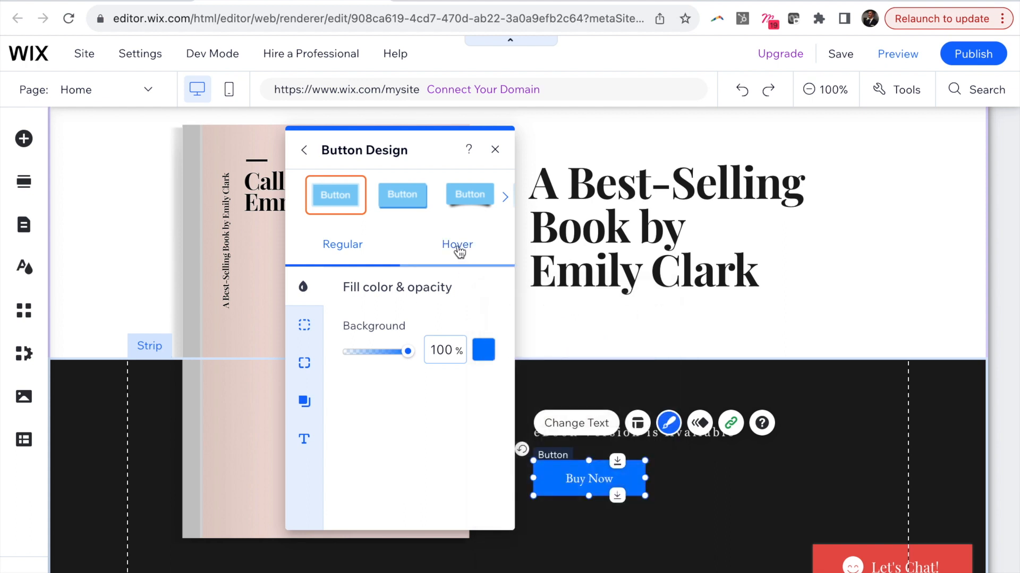
pyautogui.click(478, 353)
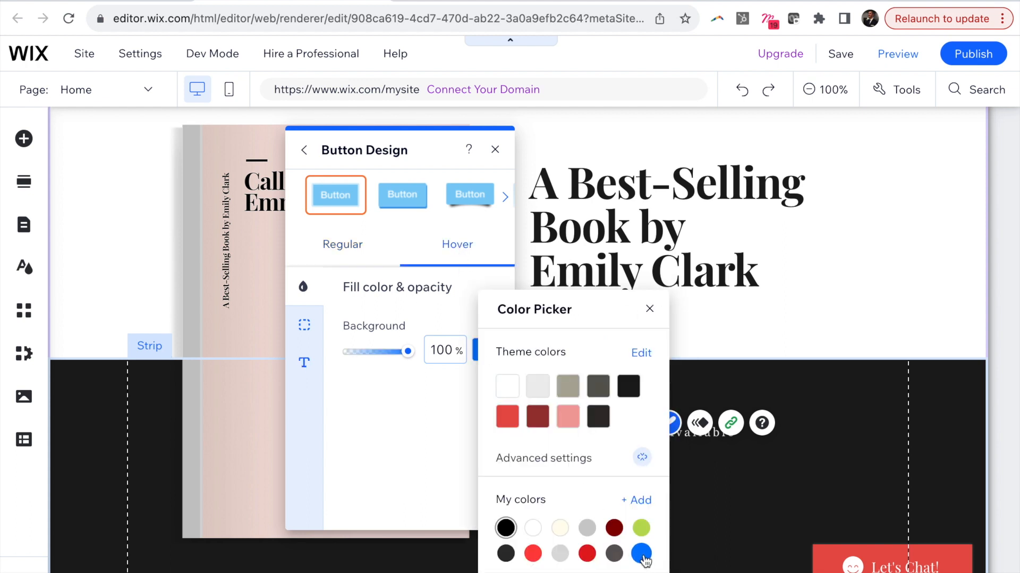
pyautogui.click(432, 353)
pyautogui.doubleClick(441, 351)
pyautogui.write('80')
pyautogui.press('Return')
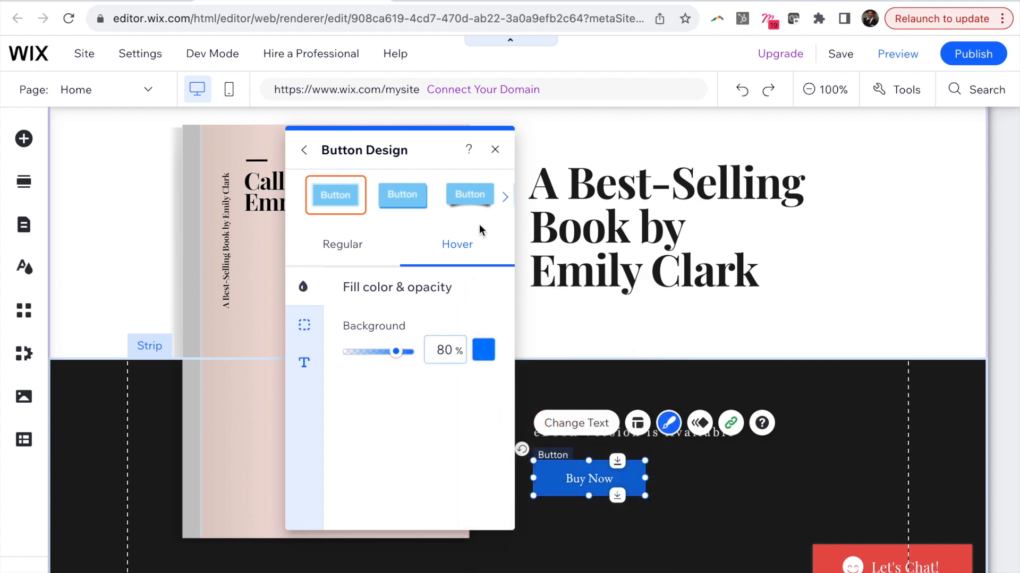
pyautogui.click(495, 150)
# Step: Link the Buy Now button to the Product Page for the item "I'm a product"
pyautogui.click(730, 423)
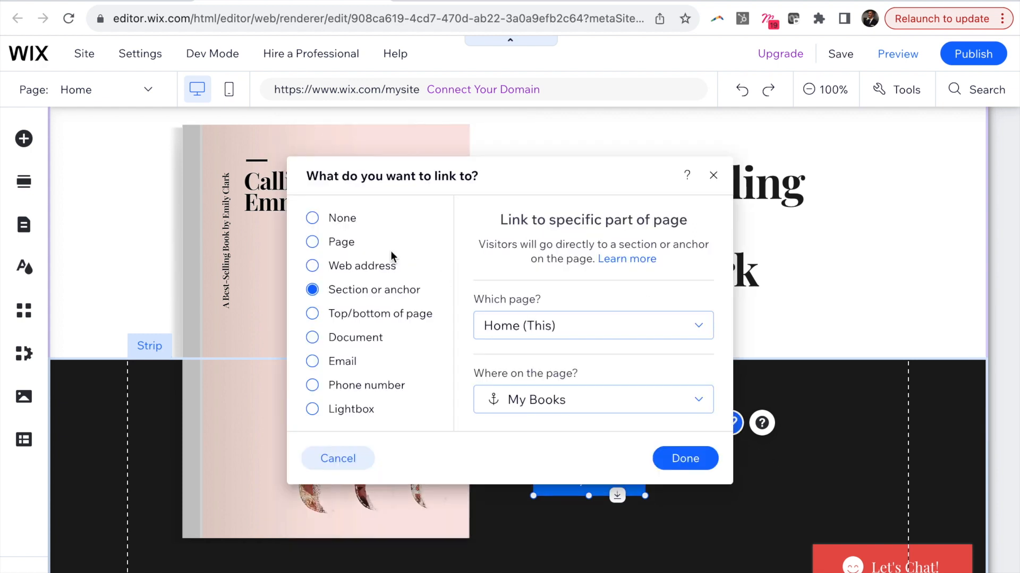
pyautogui.click(313, 243)
pyautogui.click(584, 248)
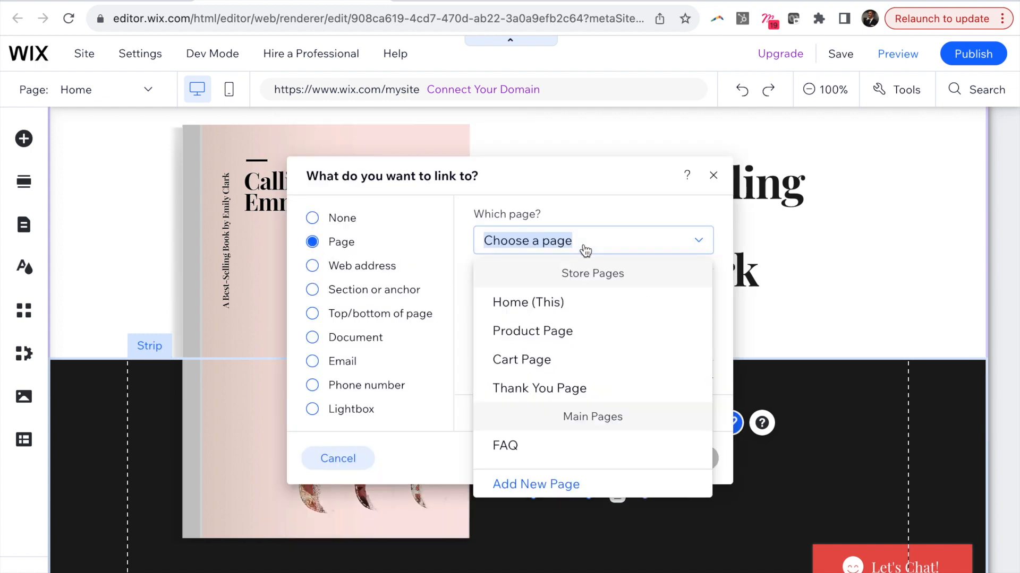
pyautogui.click(547, 333)
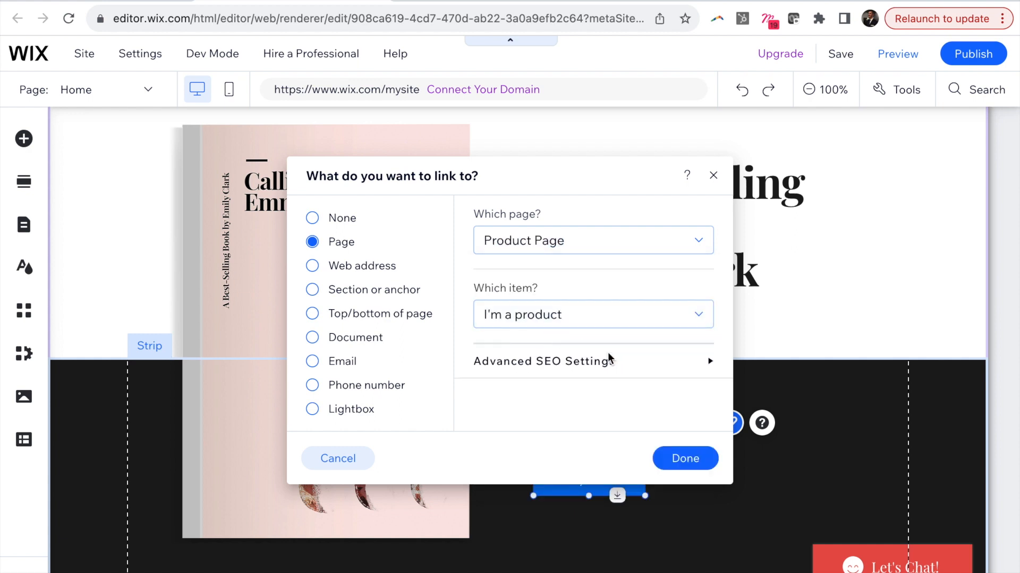
pyautogui.click(685, 460)
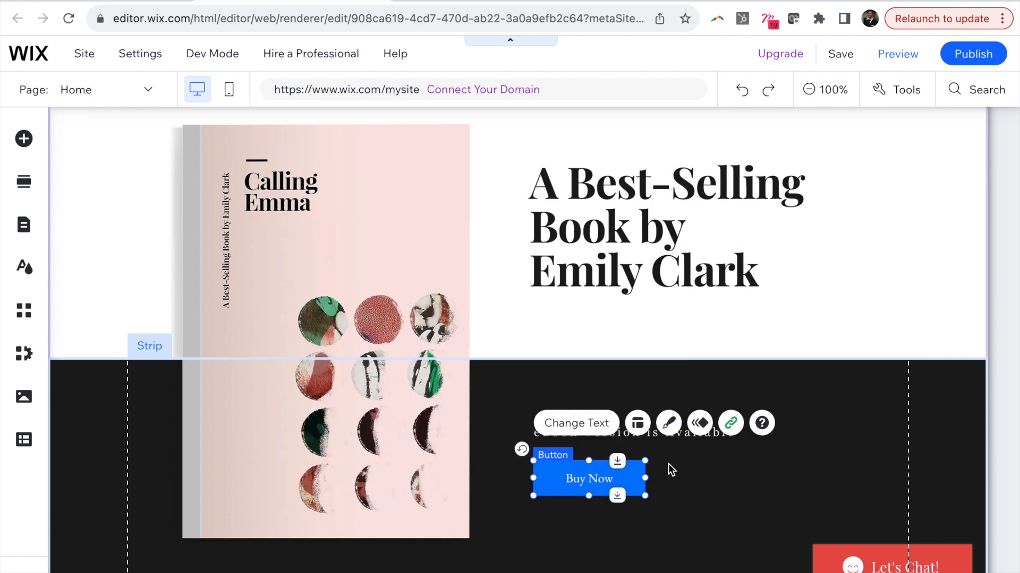
# Step: Copy the Buy Now button into the black header, vertically centered and aligned inside the right-hand gridline
pyautogui.rightClick(635, 476)
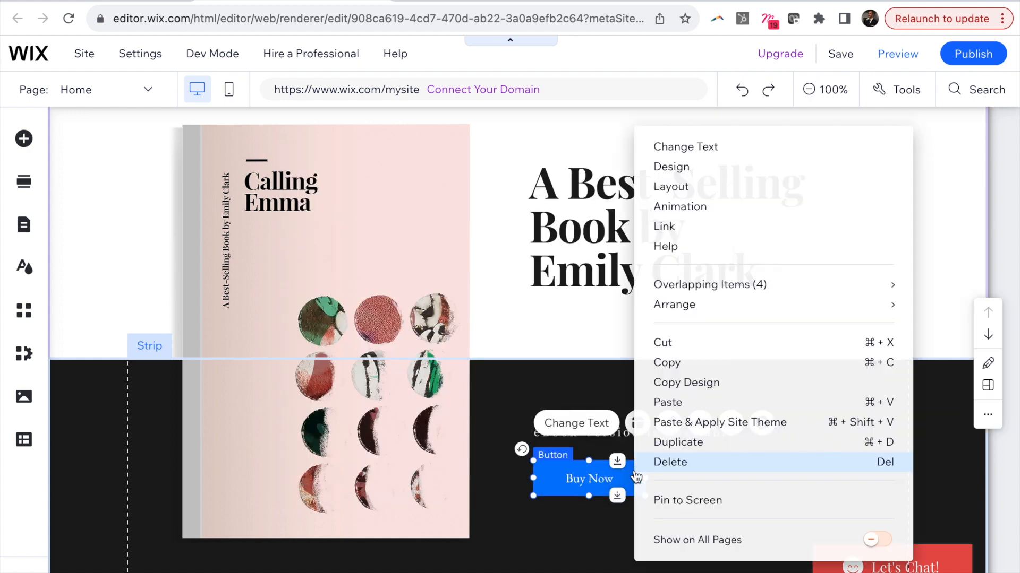
pyautogui.click(670, 363)
pyautogui.scroll(5, 749, 300)
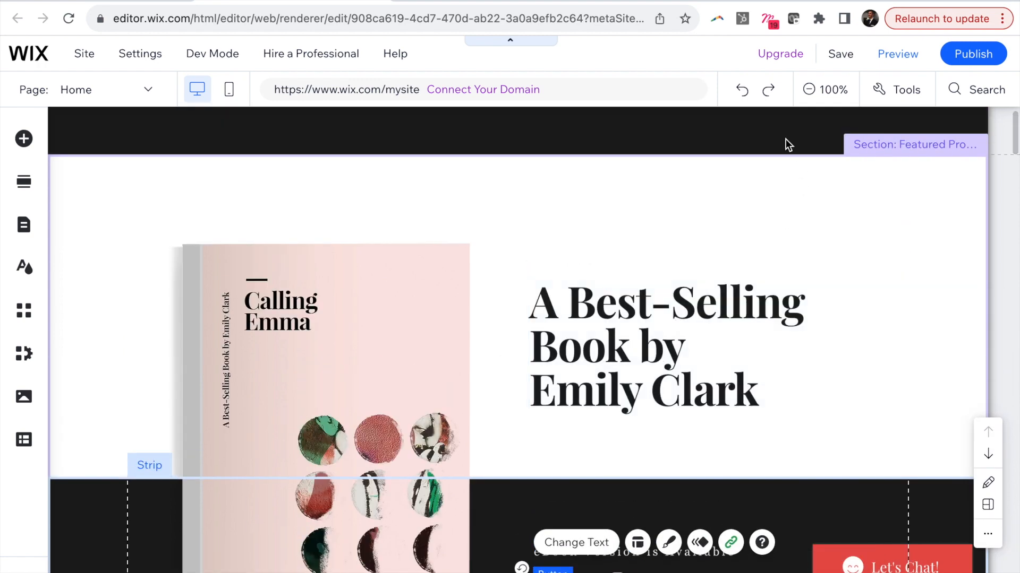
pyautogui.rightClick(805, 153)
pyautogui.click(695, 271)
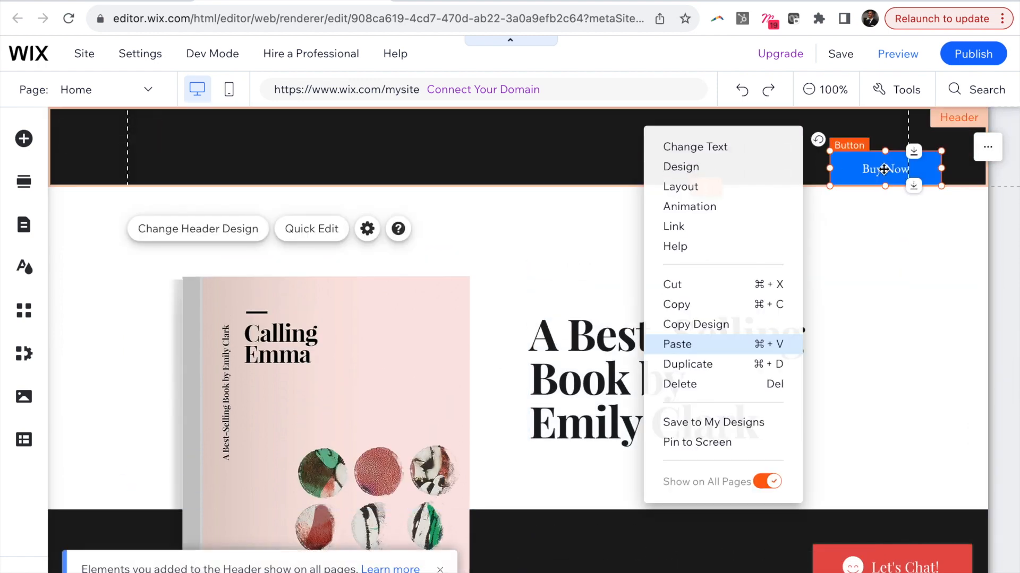
pyautogui.moveTo(884, 162); pyautogui.dragTo(847, 147)
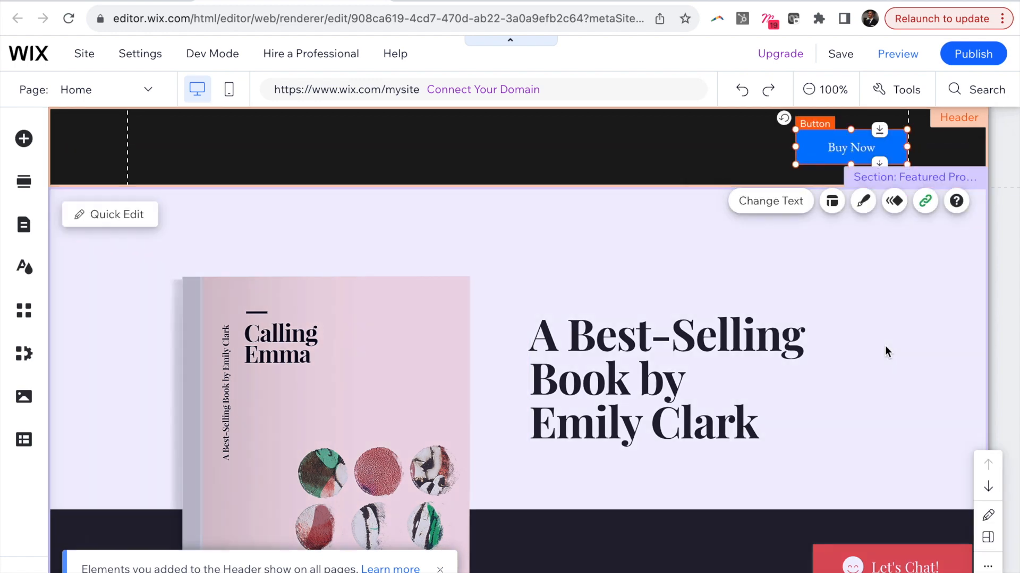
# Step: Delete the About section containing "My Story"
pyautogui.scroll(-4, 878, 390)
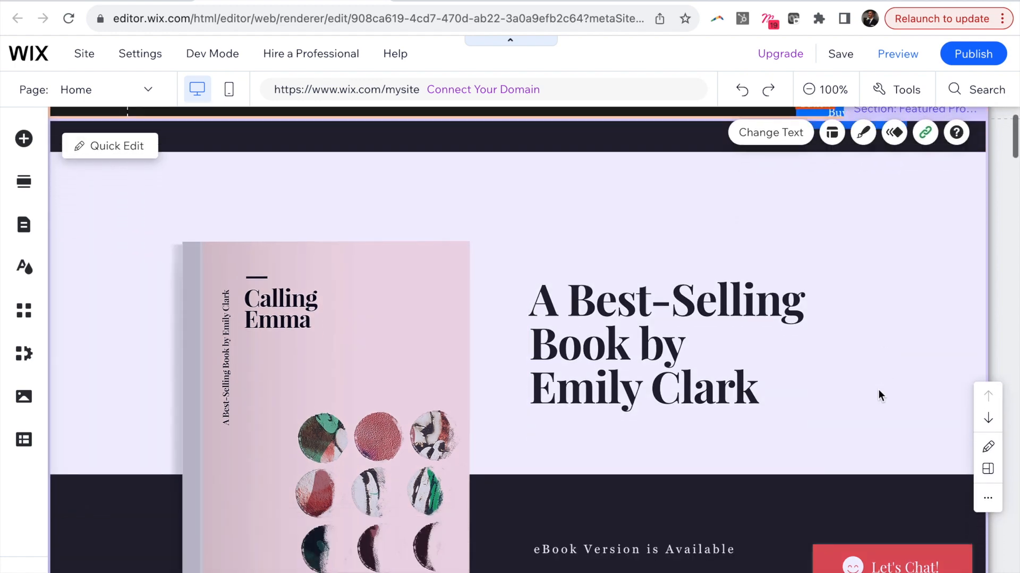
pyautogui.scroll(-10, 877, 390)
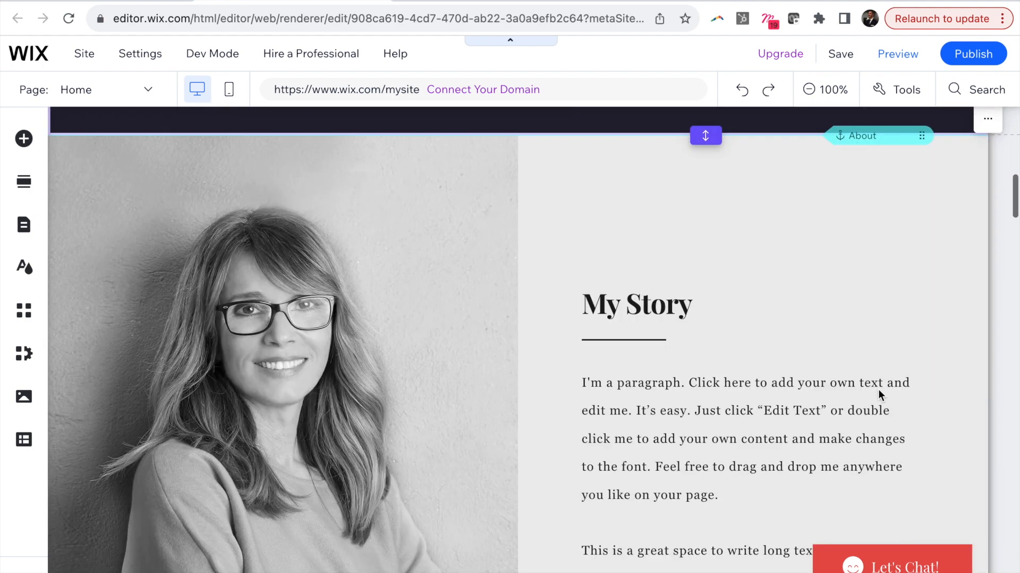
pyautogui.rightClick(830, 304)
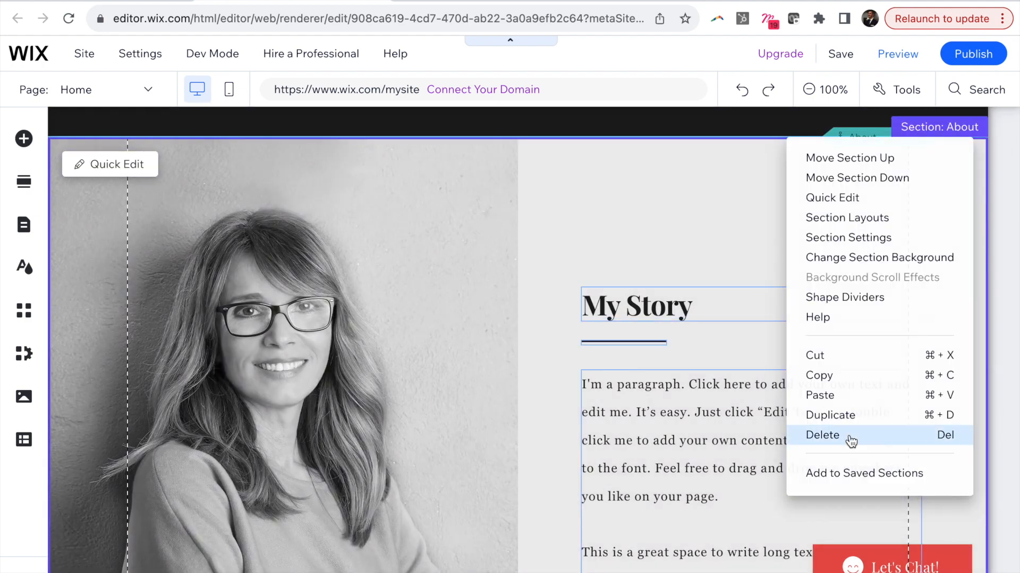
pyautogui.click(850, 434)
# Step: Delete the heading and the divider line above the testimonial slideshow, below the product gallery
pyautogui.scroll(-2, 691, 414)
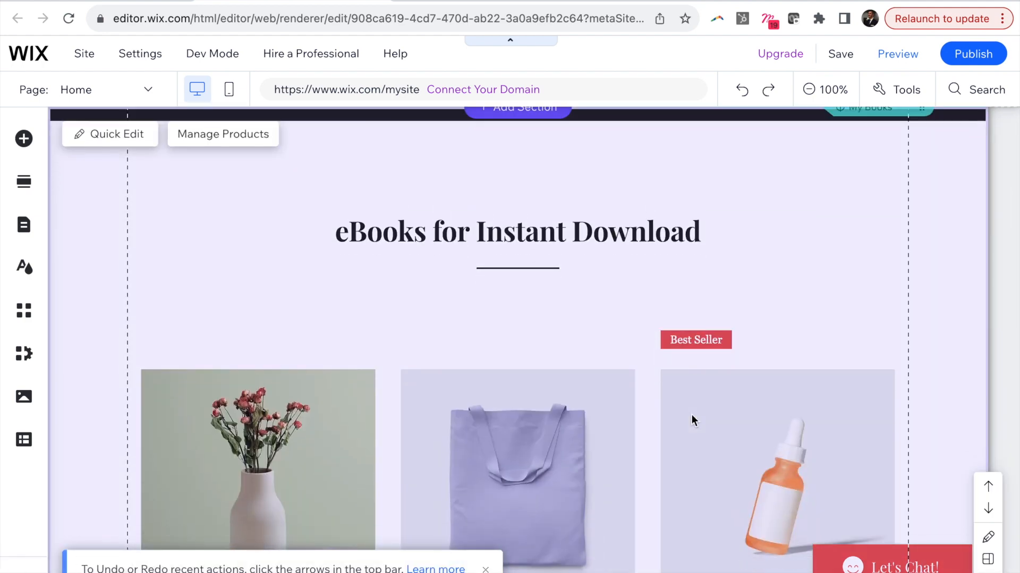
pyautogui.scroll(-2, 691, 421)
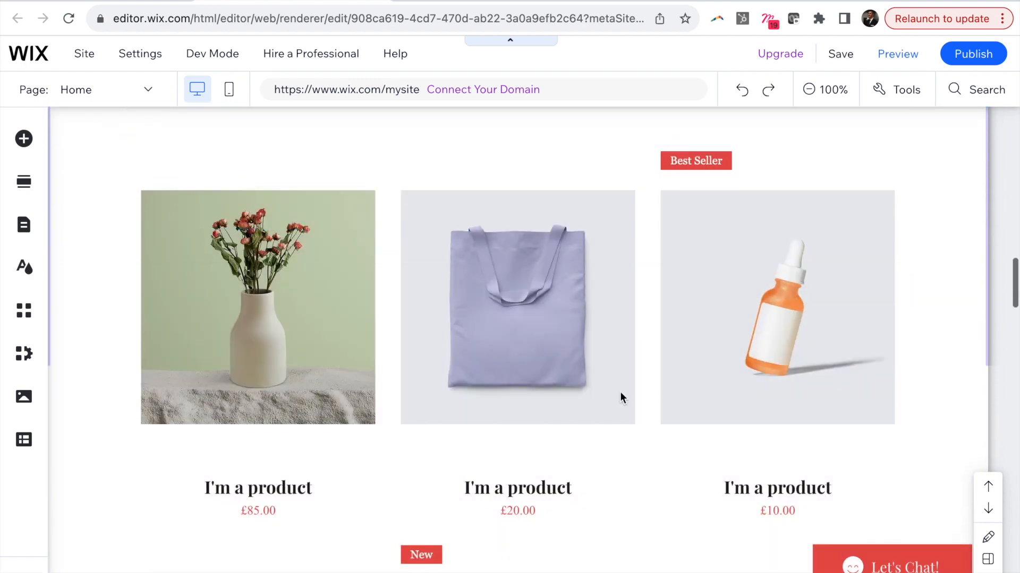
pyautogui.scroll(-8, 620, 395)
pyautogui.scroll(-2, 619, 395)
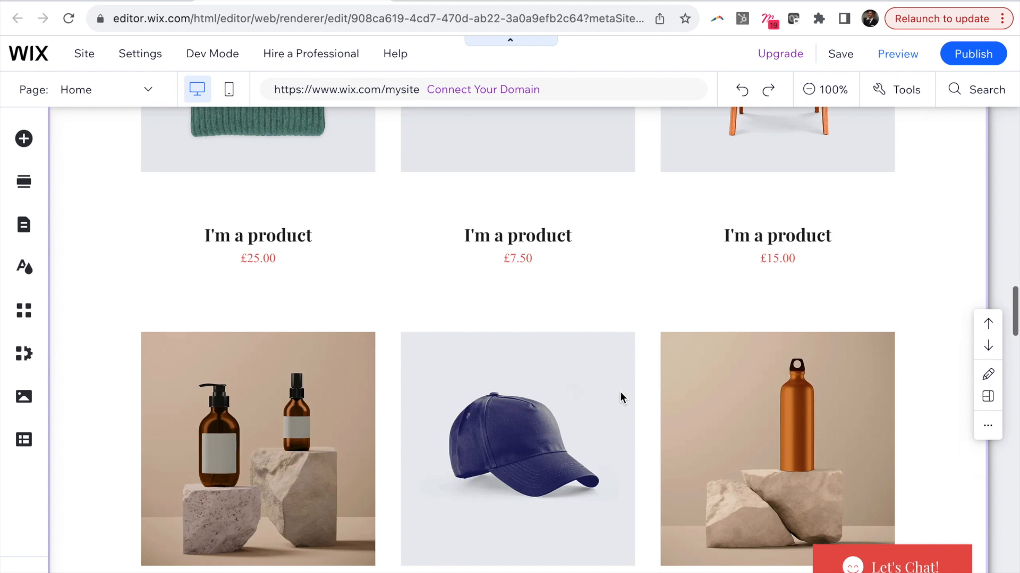
pyautogui.scroll(-2, 620, 392)
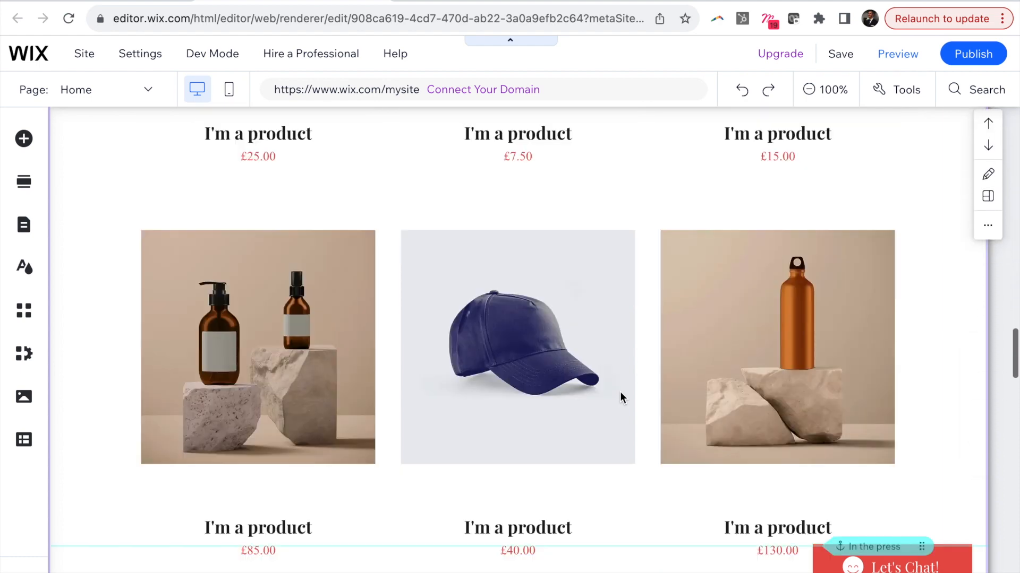
pyautogui.scroll(-8, 620, 394)
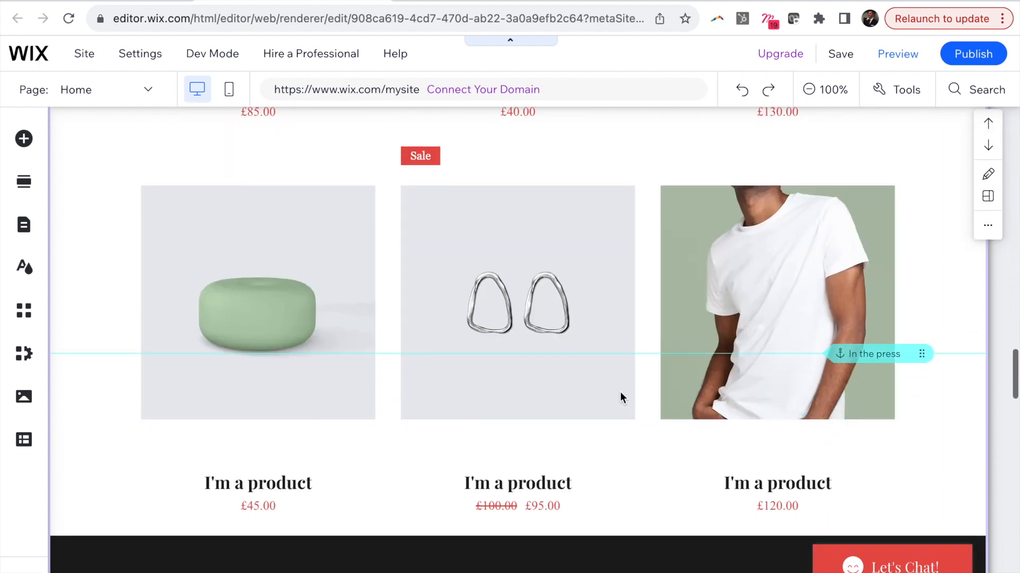
pyautogui.scroll(-3, 619, 391)
pyautogui.scroll(-3, 620, 393)
pyautogui.rightClick(541, 314)
pyautogui.click(595, 382)
pyautogui.click(538, 350)
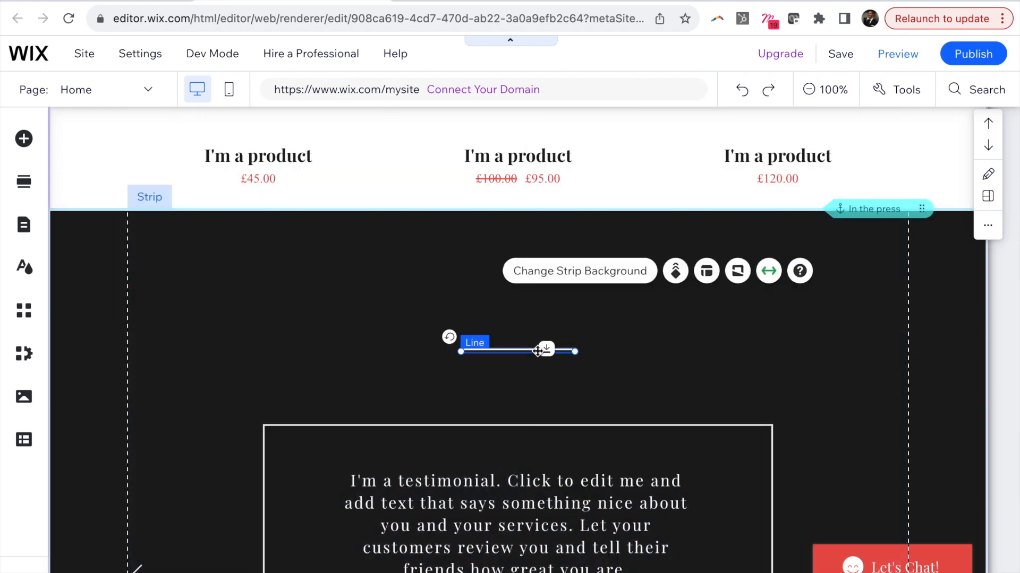
pyautogui.rightClick(537, 351)
pyautogui.click(587, 407)
# Step: Delete the testimonial slideshow and the black strip behind it
pyautogui.click(587, 427)
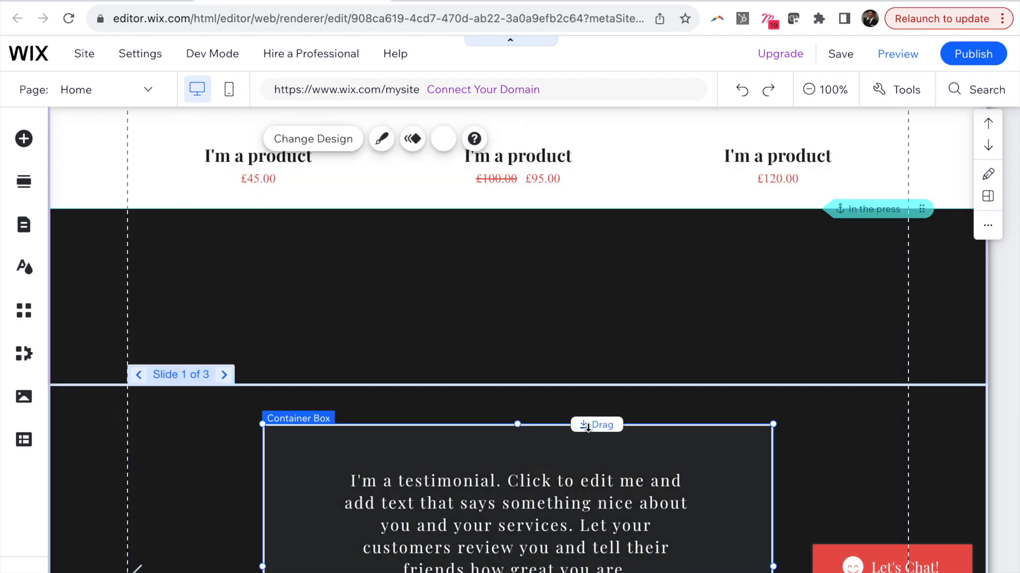
pyautogui.click(616, 405)
pyautogui.rightClick(615, 408)
pyautogui.click(658, 422)
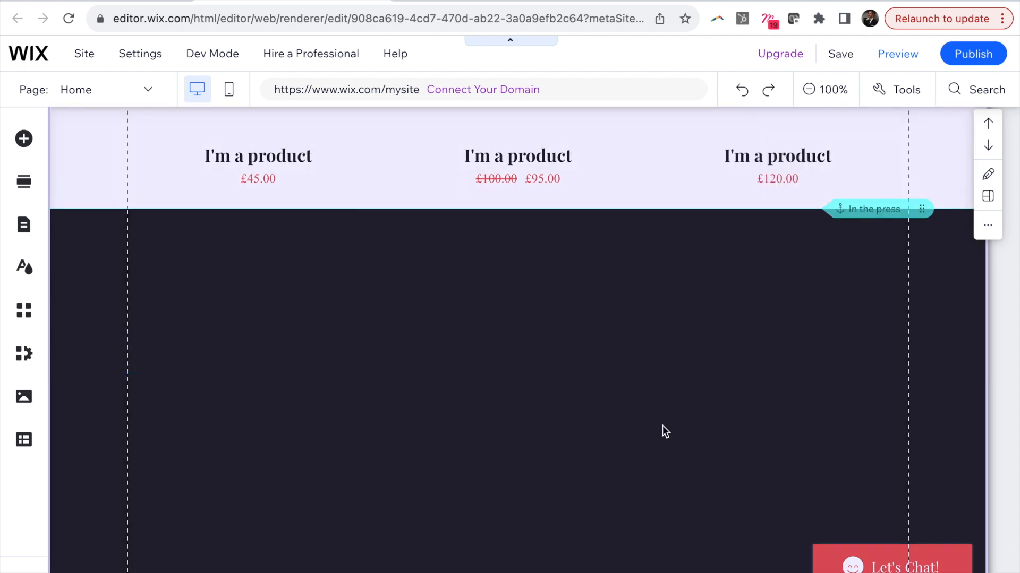
pyautogui.rightClick(686, 394)
pyautogui.click(729, 460)
# Step: Shorten the product section by raising its lower edge to close the blank space beneath the last product row
pyautogui.scroll(-3, 730, 460)
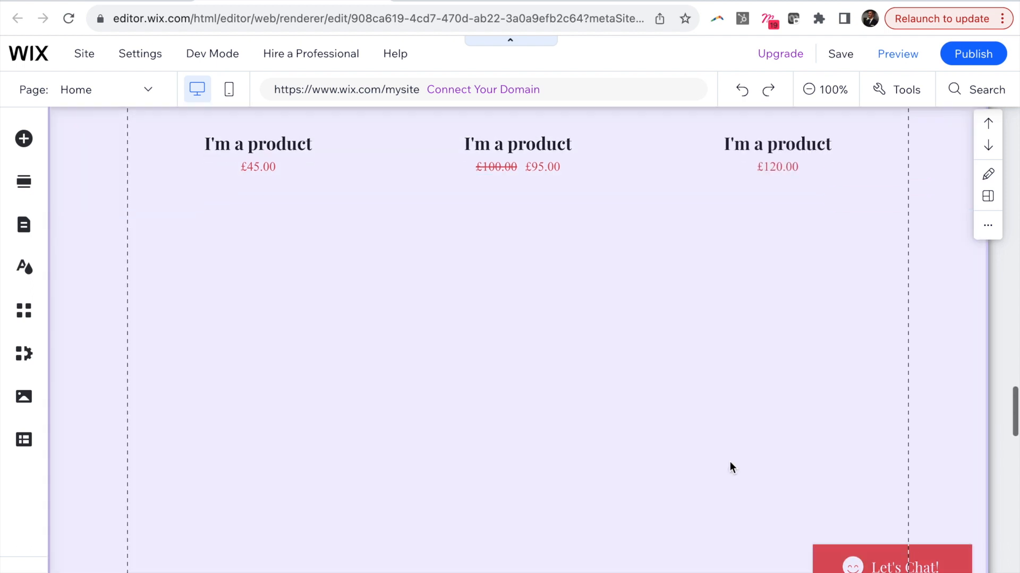
pyautogui.scroll(-1, 729, 461)
pyautogui.moveTo(708, 464); pyautogui.dragTo(714, 329)
pyautogui.moveTo(712, 168); pyautogui.dragTo(714, 169)
pyautogui.moveTo(708, 90); pyautogui.dragTo(707, 90)
pyautogui.scroll(3, 665, 157)
# Step: Delete the Events section containing "Book Signing"
pyautogui.scroll(-2, 672, 451)
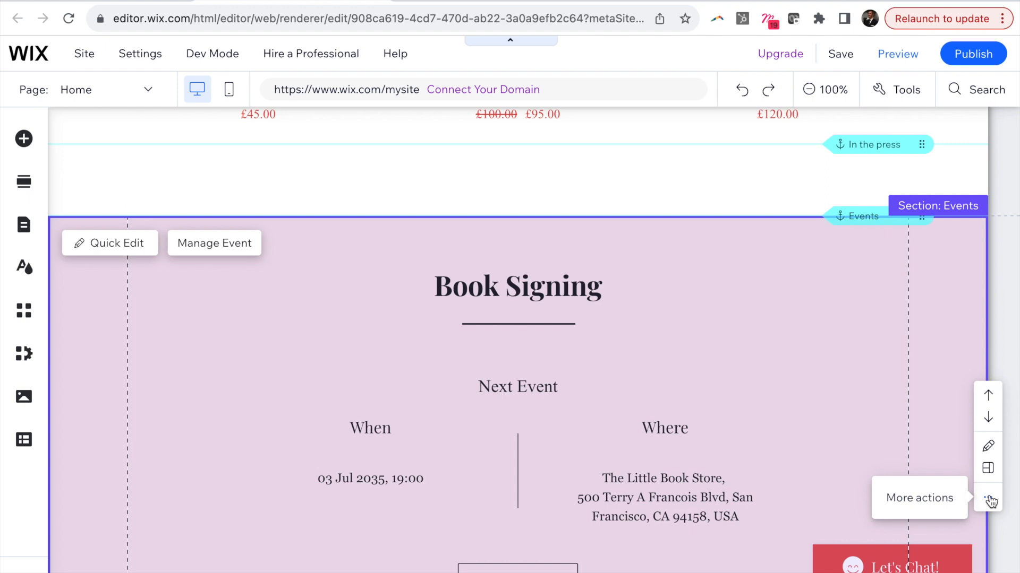
pyautogui.click(986, 499)
pyautogui.click(841, 438)
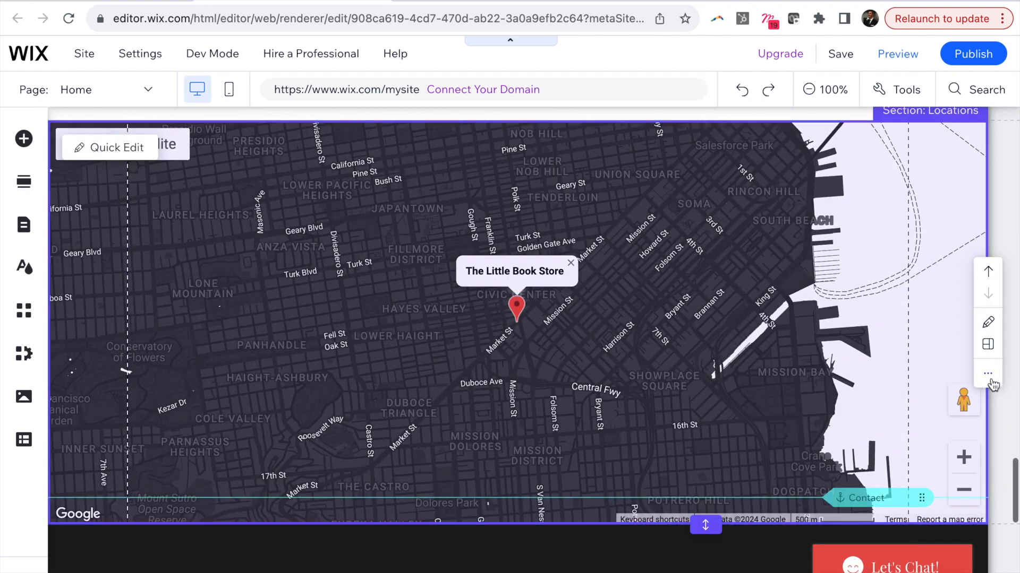
# Step: Delete the Locations section with the store map above the footer
pyautogui.click(987, 374)
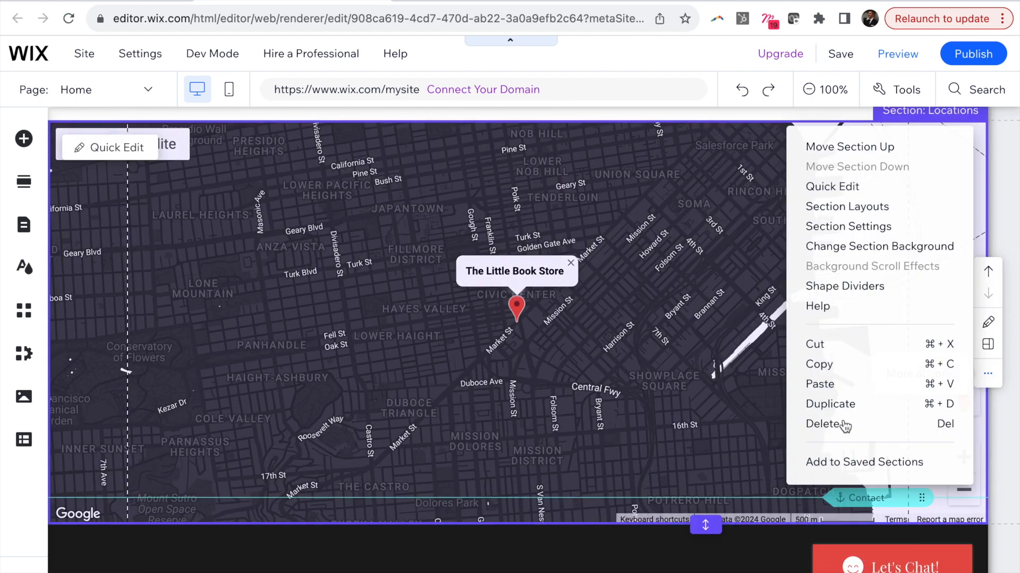
pyautogui.click(843, 422)
# Step: Switch the Home page to mobile editing and skip the mobile introduction
pyautogui.scroll(10, 729, 199)
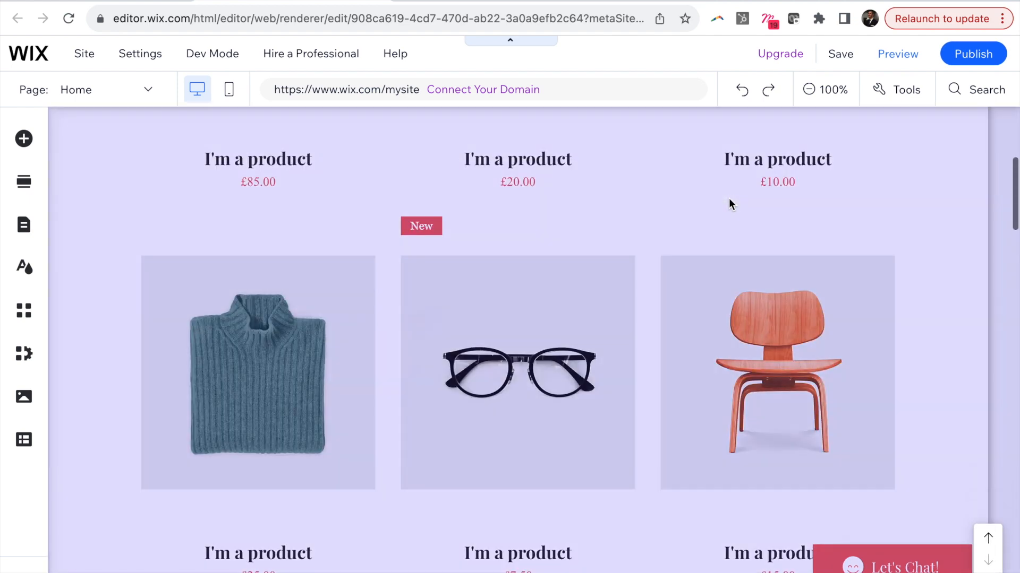
pyautogui.scroll(10, 728, 199)
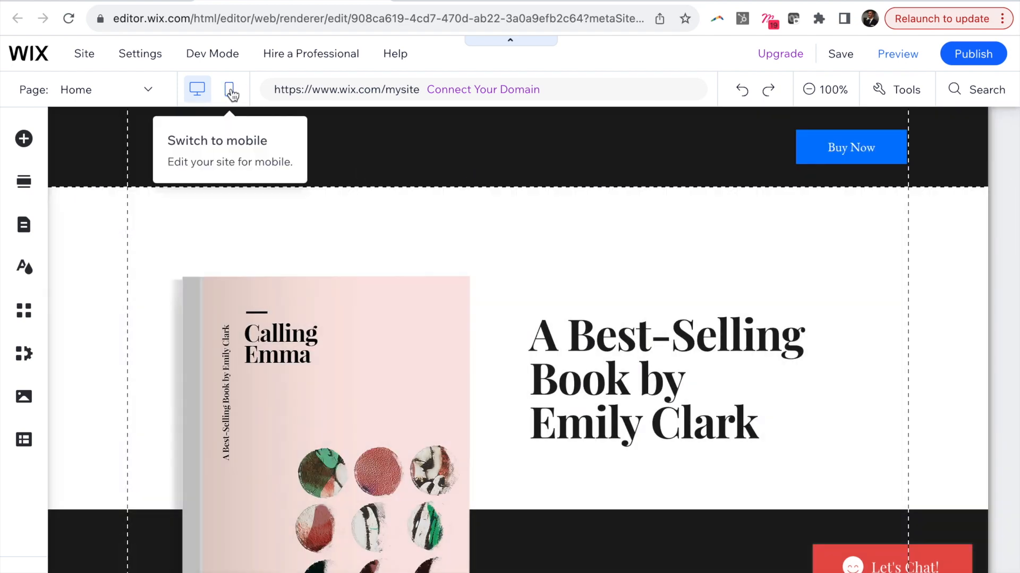
pyautogui.click(230, 91)
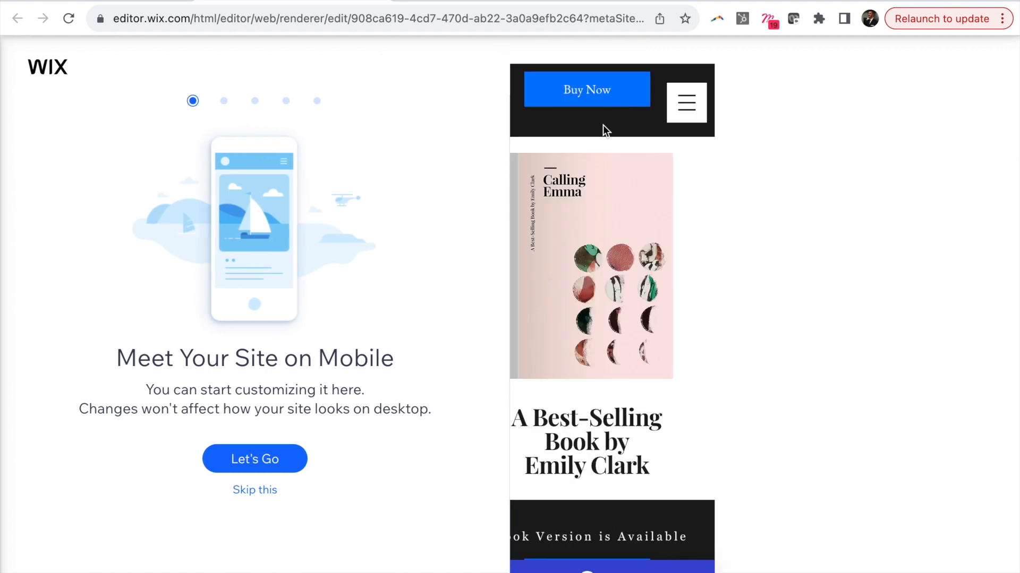
pyautogui.click(257, 490)
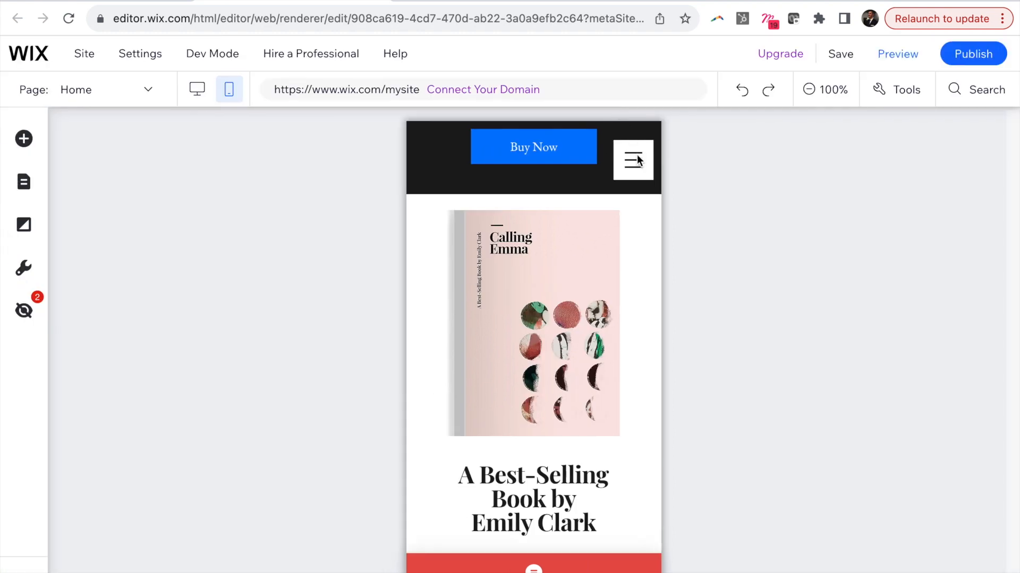
# Step: Hide the mobile menu icon in the header of the mobile site
pyautogui.click(638, 177)
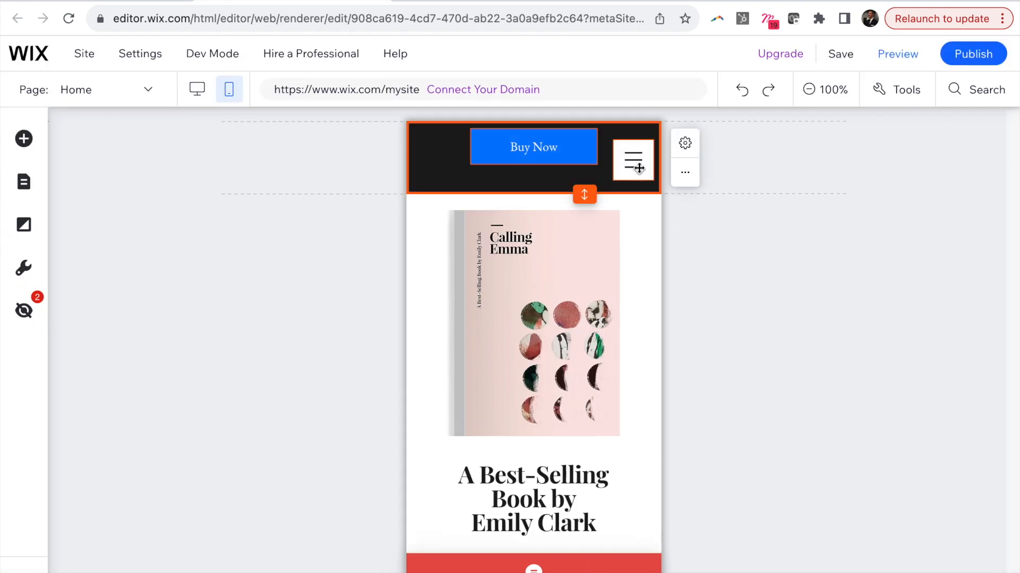
pyautogui.rightClick(639, 170)
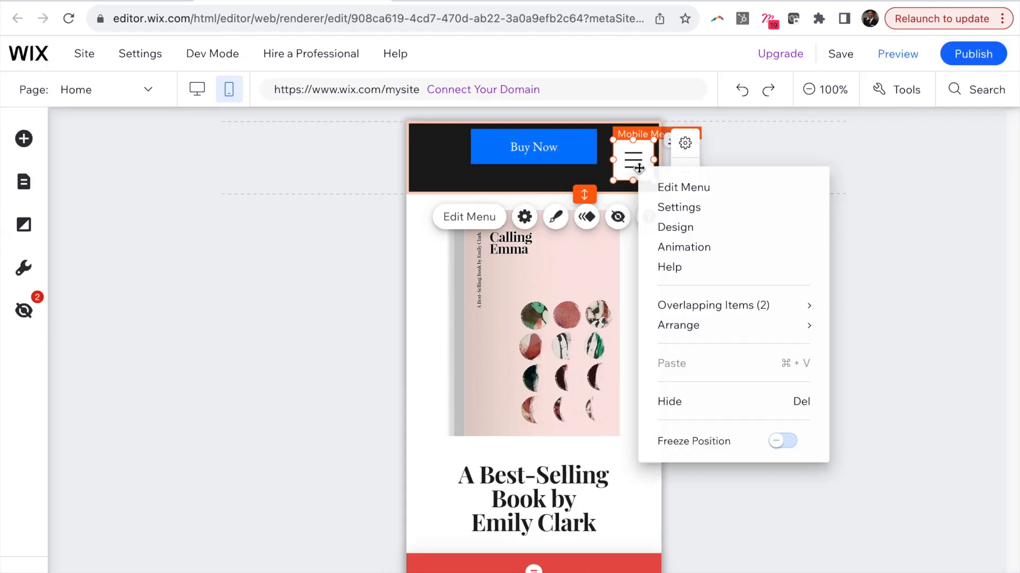
pyautogui.click(690, 414)
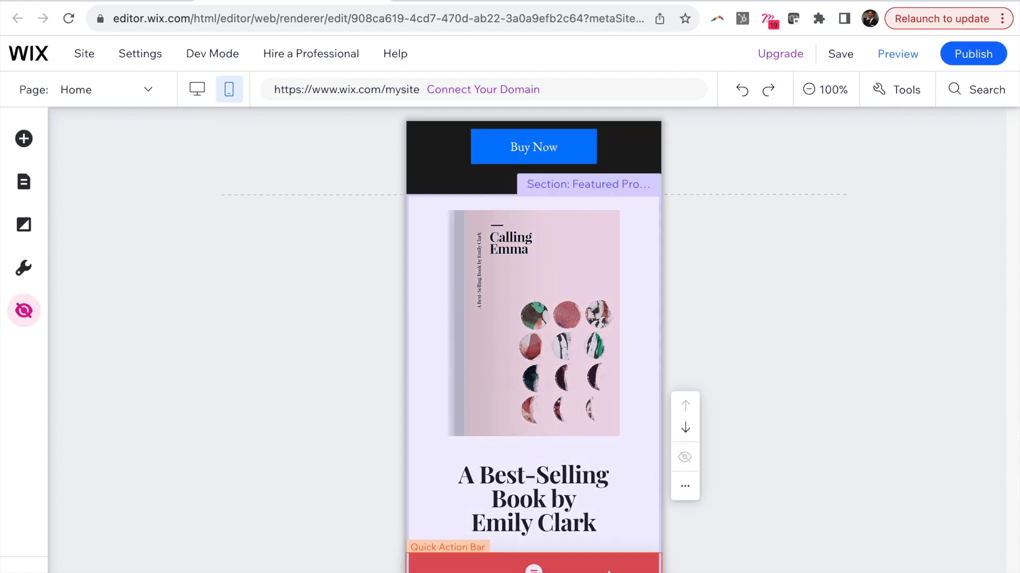
# Step: Try to delete the red Quick Action Bar from the mobile site
pyautogui.click(610, 568)
pyautogui.rightClick(609, 572)
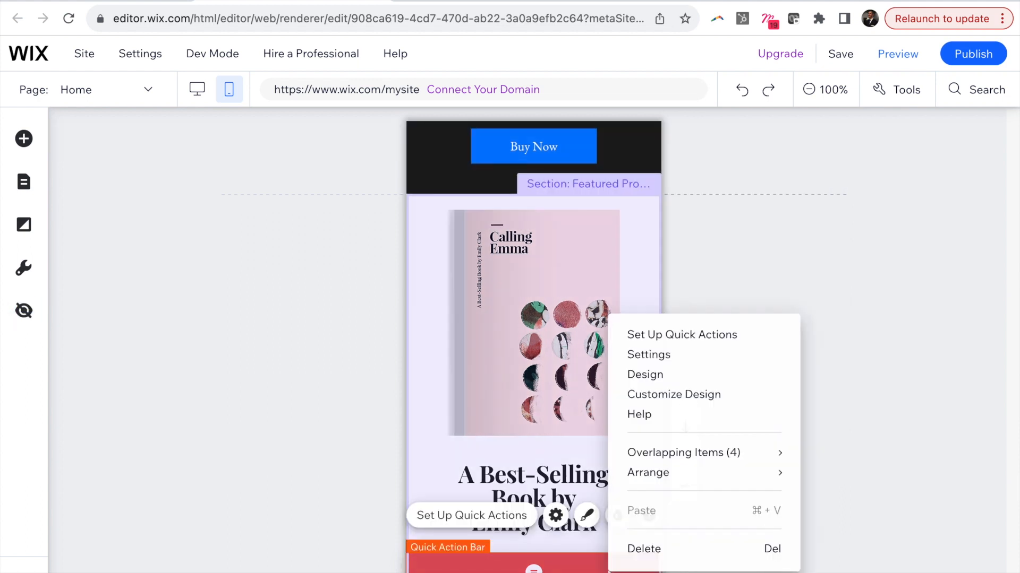
pyautogui.click(641, 553)
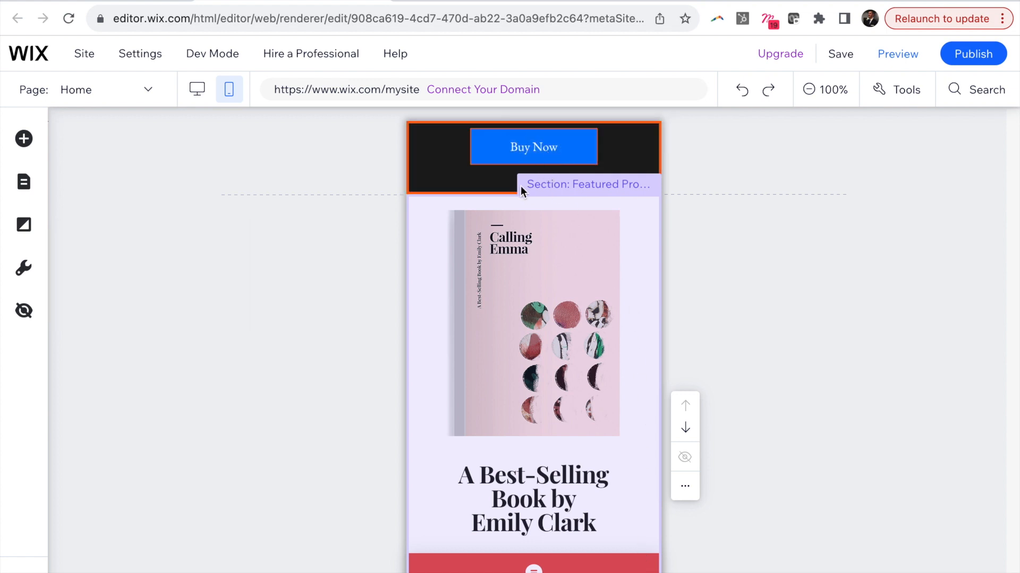
# Step: Move the mobile header's Buy Now button to the right end of the header and shorten the header to fit it
pyautogui.click(468, 166)
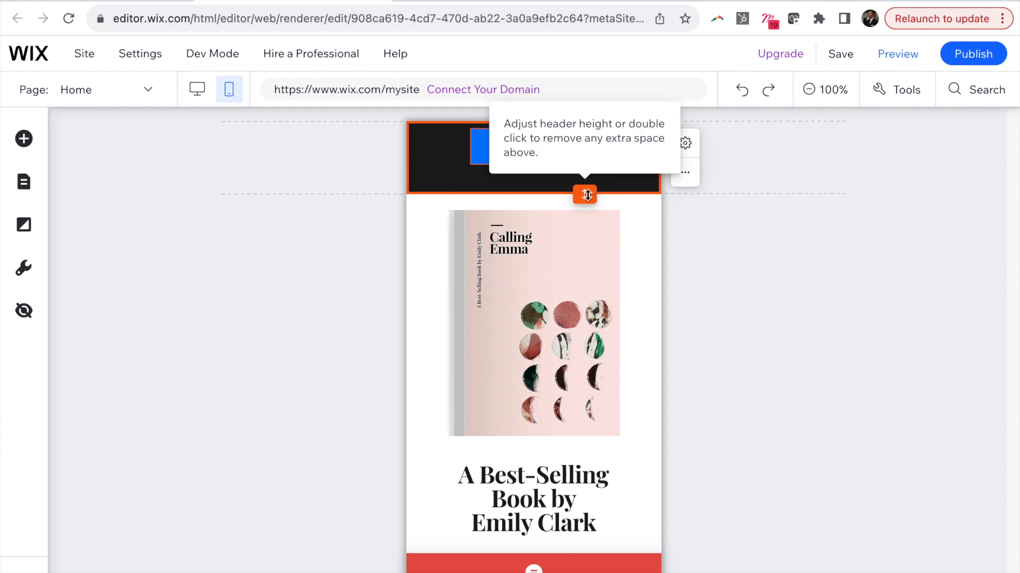
pyautogui.moveTo(591, 187); pyautogui.dragTo(637, 141)
pyautogui.click(581, 148)
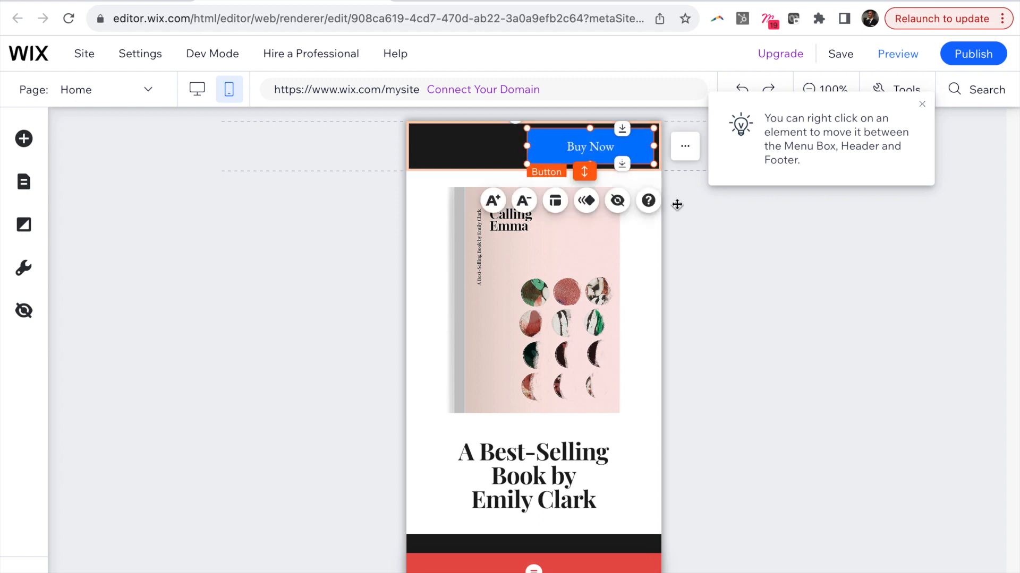
pyautogui.click(636, 324)
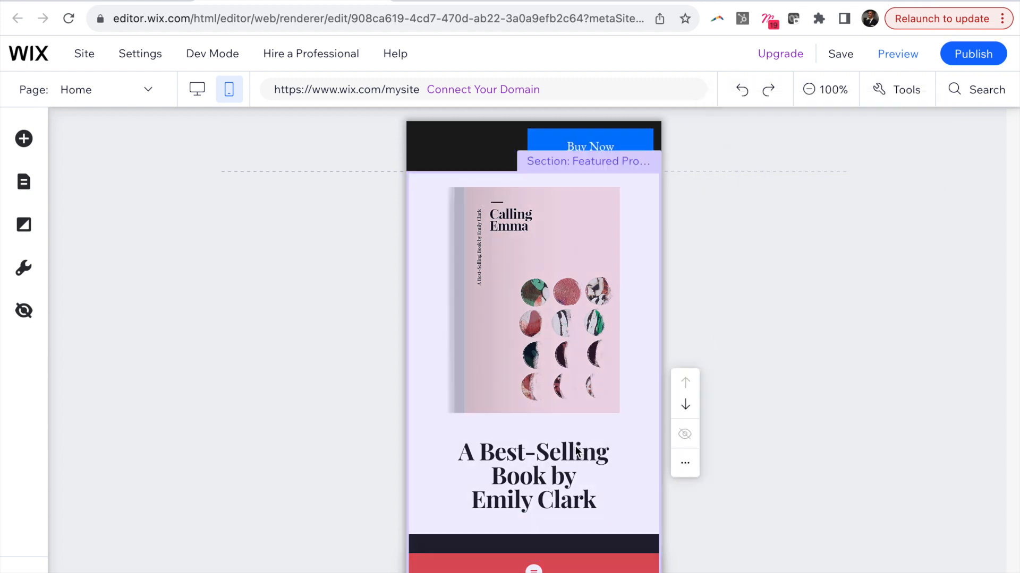
# Step: Move the "A Best-Selling Book" heading up to the top of the mobile Featured Product section, over the book cover
pyautogui.click(557, 469)
pyautogui.click(537, 471)
pyautogui.moveTo(537, 471); pyautogui.dragTo(553, 224)
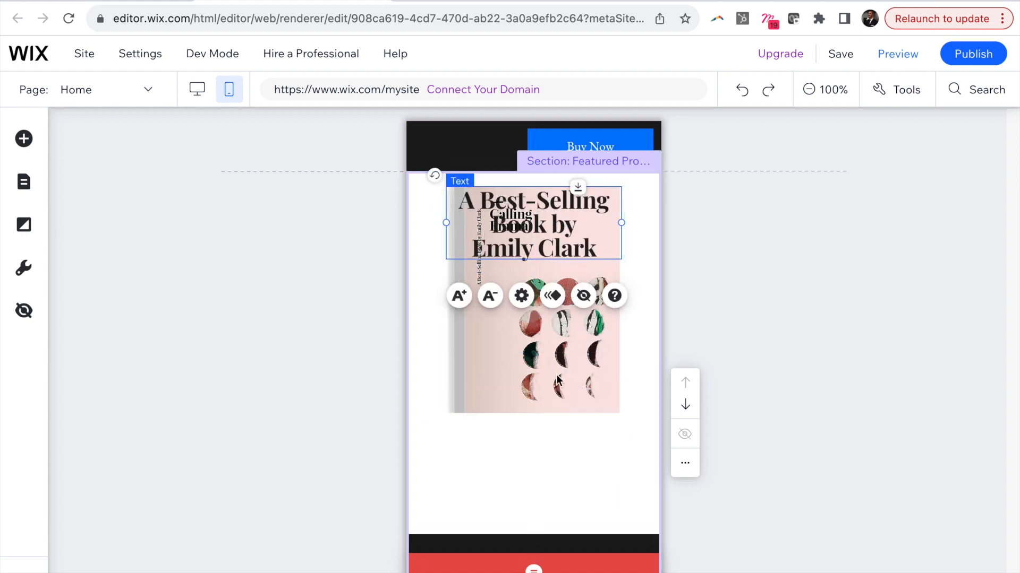
# Step: Hide the "eBook Version is Available" text on the black strip in the mobile site
pyautogui.scroll(-3, 559, 403)
pyautogui.click(560, 409)
pyautogui.rightClick(564, 410)
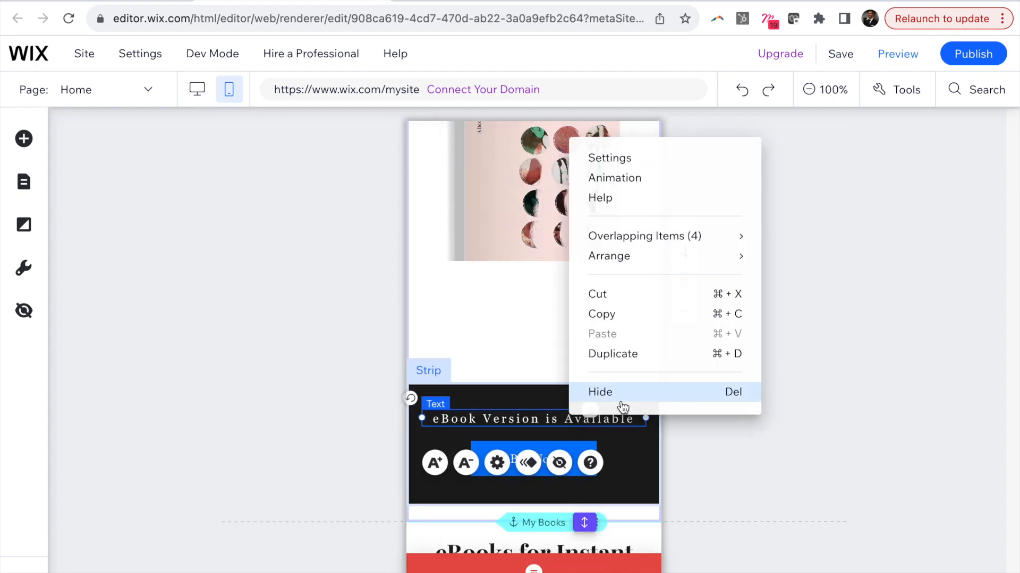
pyautogui.click(618, 396)
# Step: Move the strip's Buy Now button up to just beneath the heading, and move the book cover image below the button
pyautogui.click(561, 446)
pyautogui.moveTo(561, 446); pyautogui.dragTo(562, 201)
pyautogui.scroll(3, 566, 201)
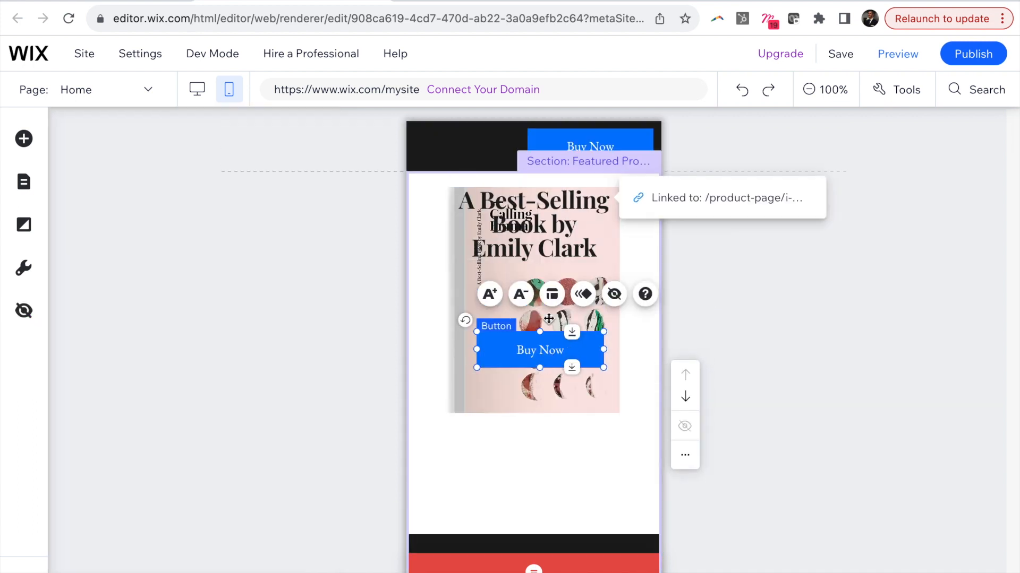
pyautogui.moveTo(548, 318); pyautogui.dragTo(542, 311)
pyautogui.click(565, 372)
pyautogui.moveTo(566, 371); pyautogui.dragTo(568, 525)
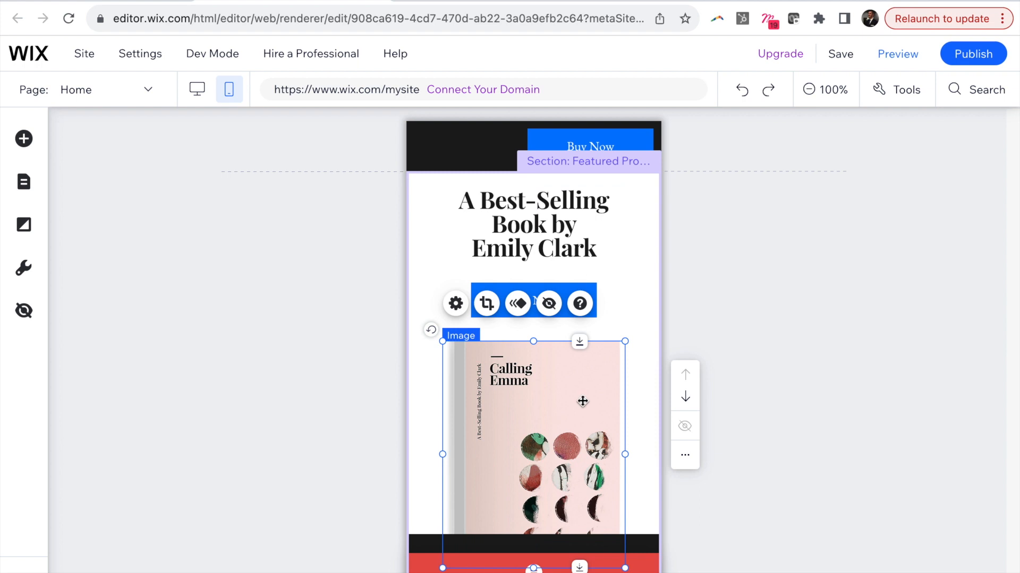
# Step: Send the black strip to the back so that it lies behind the book cover image
pyautogui.scroll(-3, 582, 401)
pyautogui.click(627, 457)
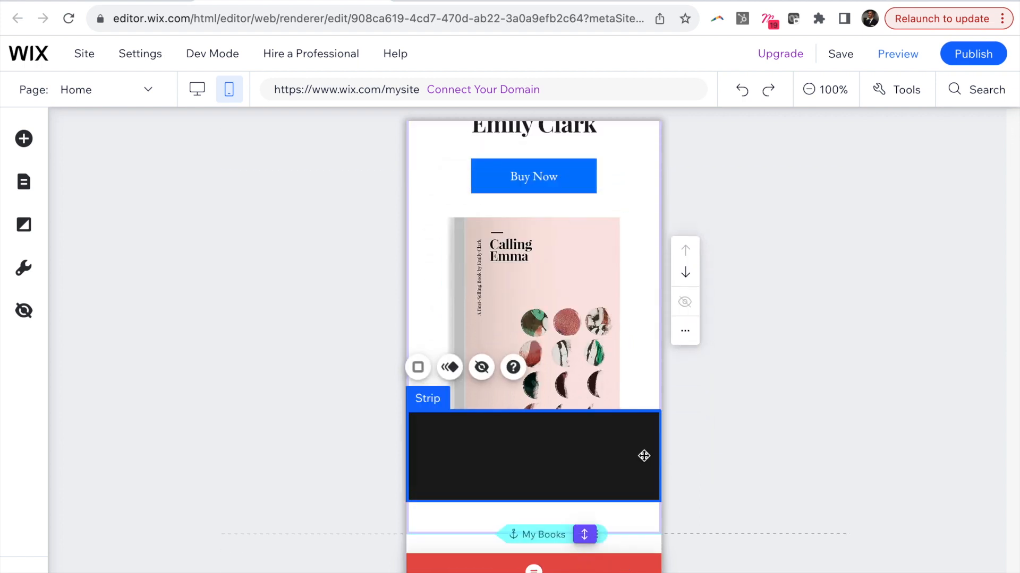
pyautogui.rightClick(644, 455)
pyautogui.moveTo(712, 358)
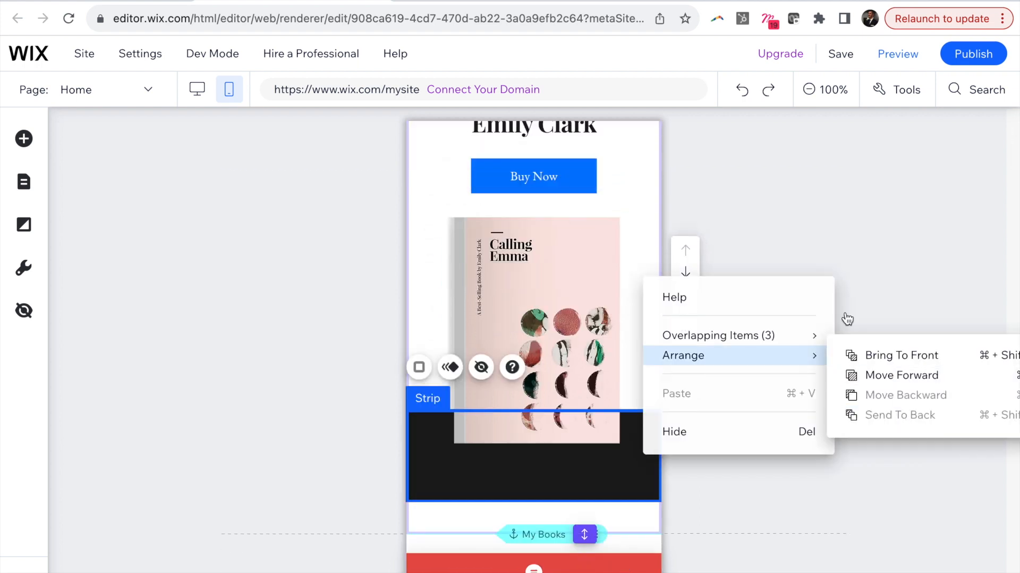
pyautogui.click(899, 415)
pyautogui.scroll(3, 645, 241)
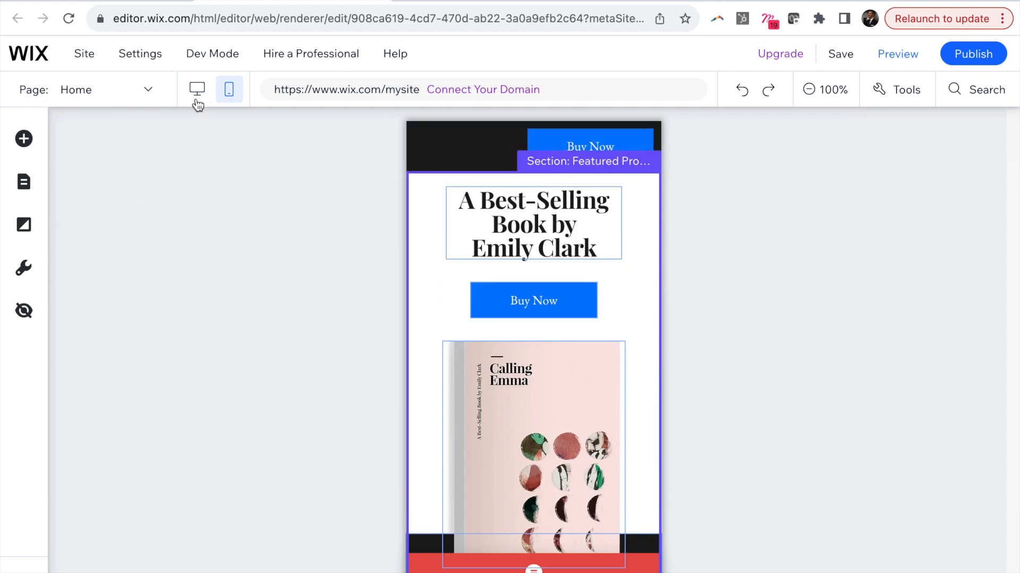
# Step: Turn off Show on All Pages for the back-to-top button and hide it in the mobile site
pyautogui.scroll(-4, 596, 324)
pyautogui.scroll(-16, 596, 324)
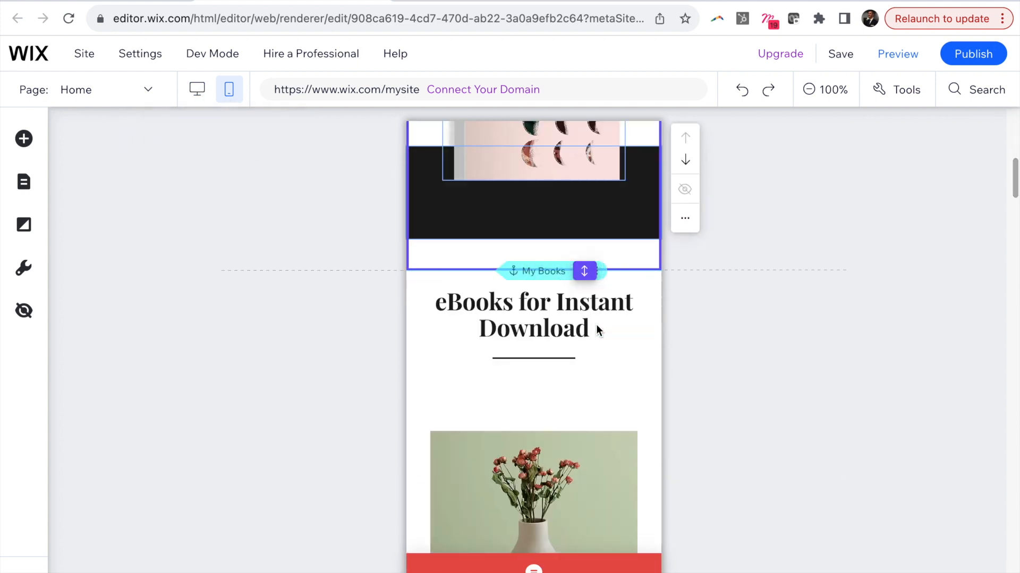
pyautogui.scroll(-13, 596, 326)
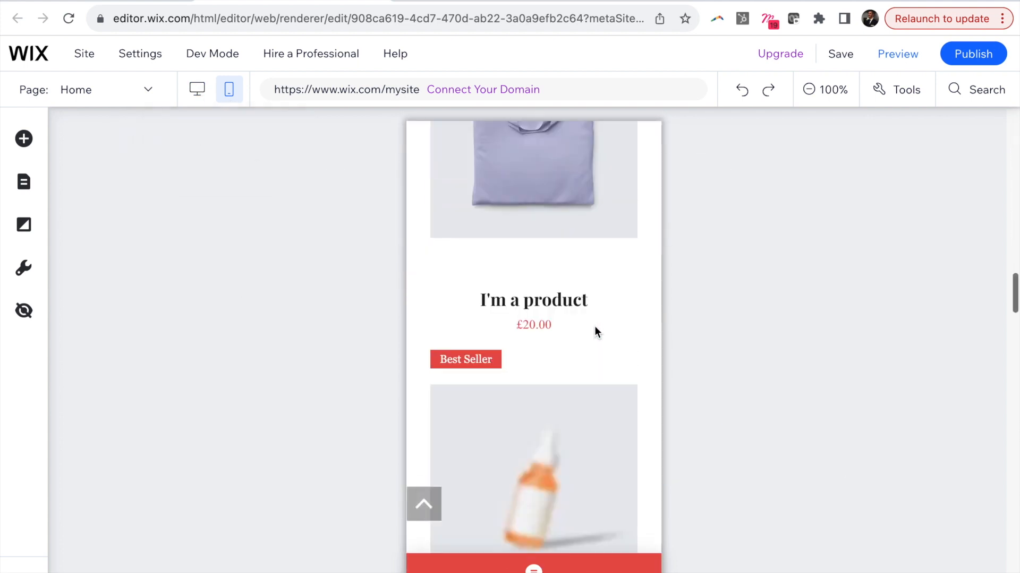
pyautogui.rightClick(434, 508)
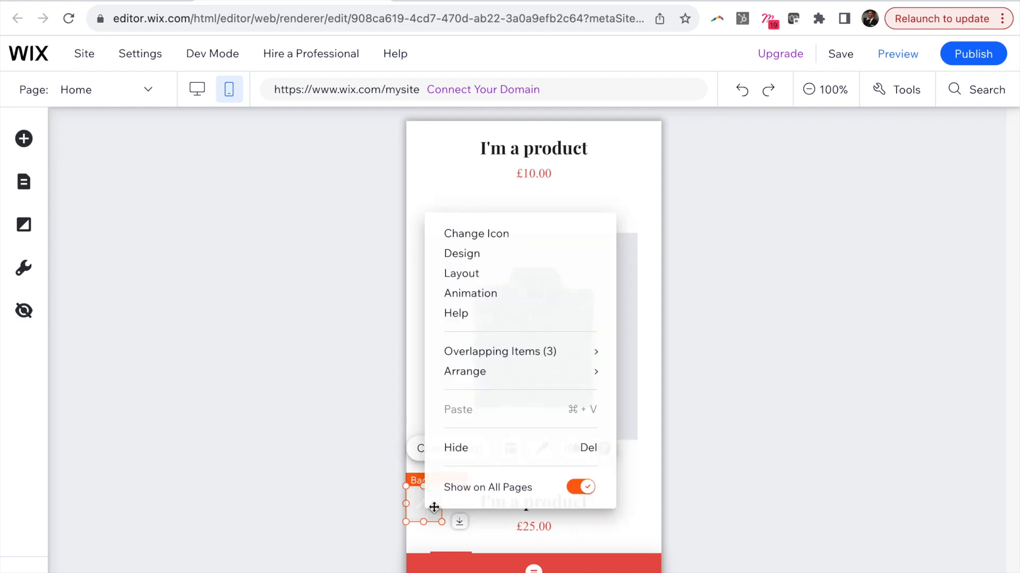
pyautogui.click(584, 489)
pyautogui.click(586, 454)
# Step: Look over the rest of the mobile page down to the footer, and return to desktop editing
pyautogui.scroll(-18, 635, 343)
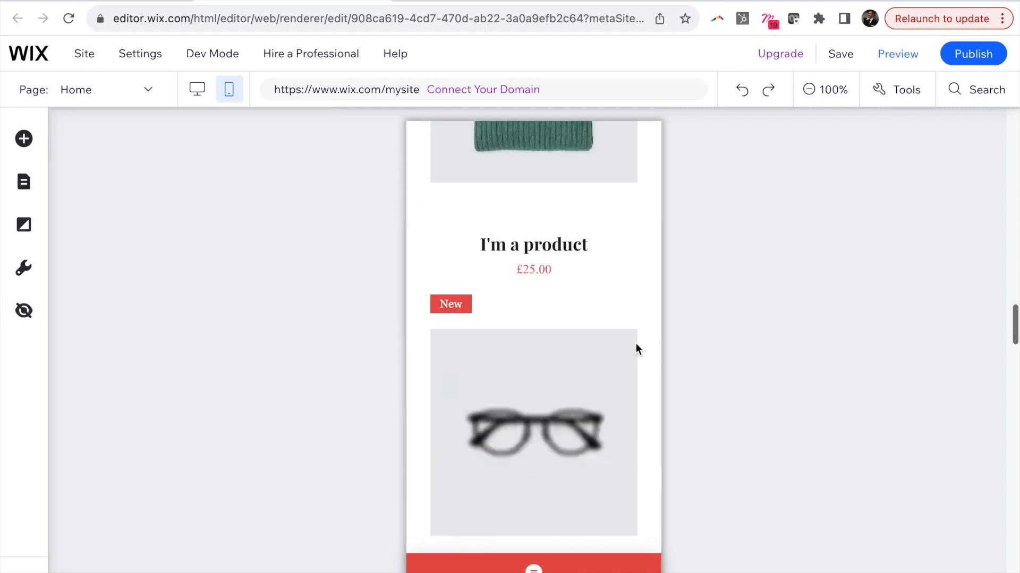
pyautogui.scroll(-15, 636, 346)
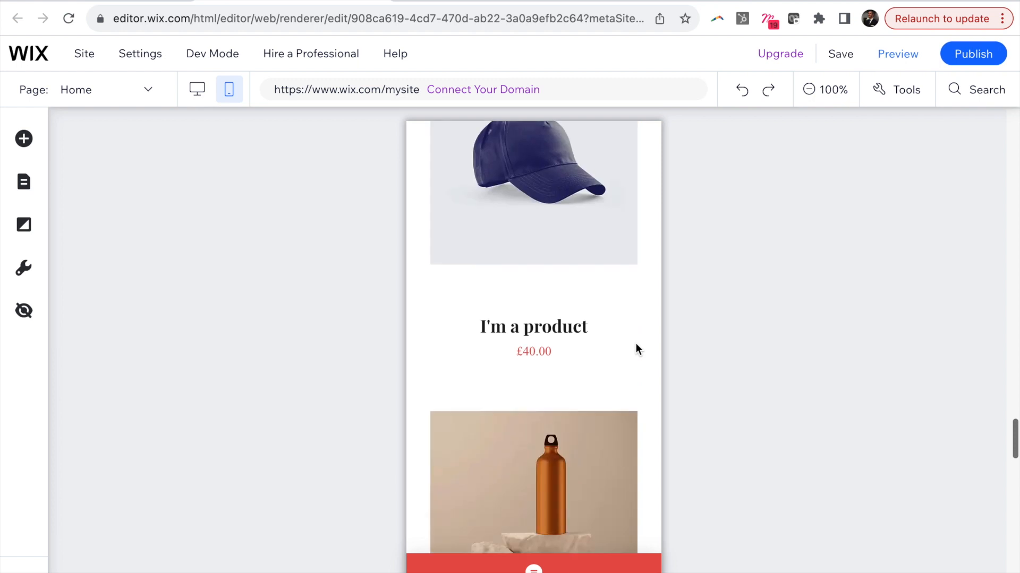
pyautogui.scroll(-12, 637, 349)
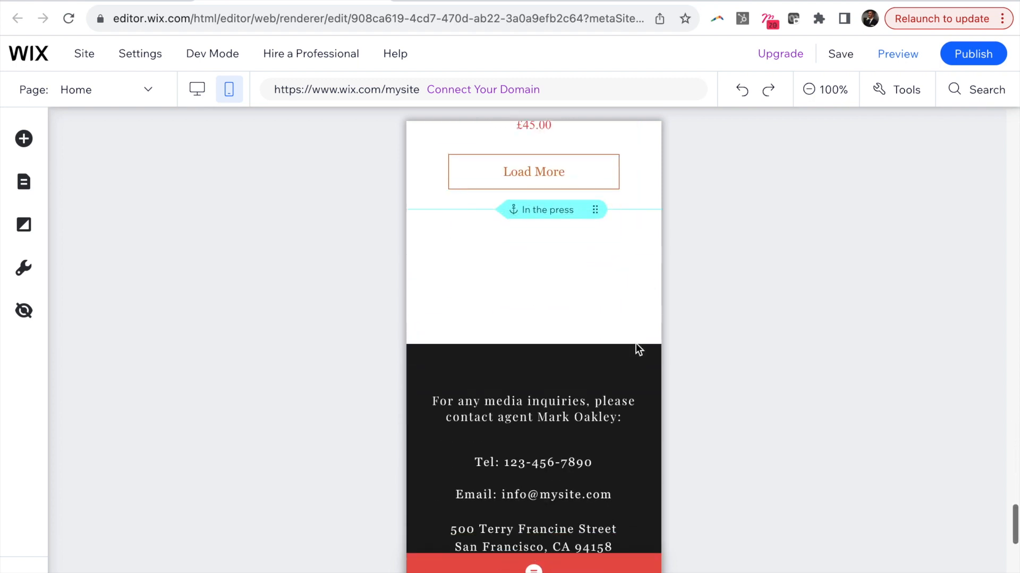
pyautogui.scroll(-6, 636, 343)
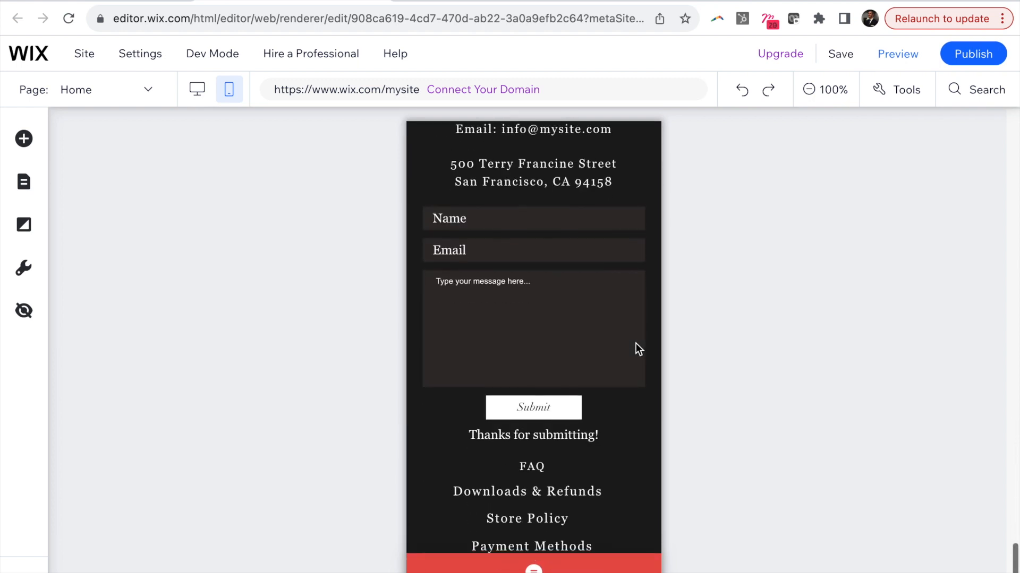
pyautogui.click(332, 181)
pyautogui.click(197, 89)
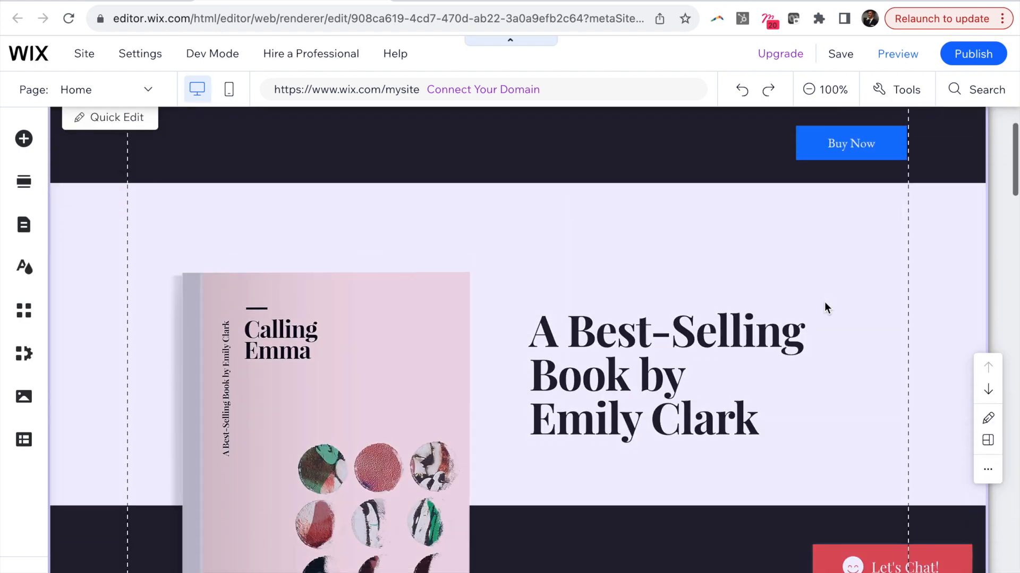
# Step: Add the book cover section to the saved sections under the name "Call To Action (CTA)"
pyautogui.scroll(-2, 824, 305)
pyautogui.click(988, 455)
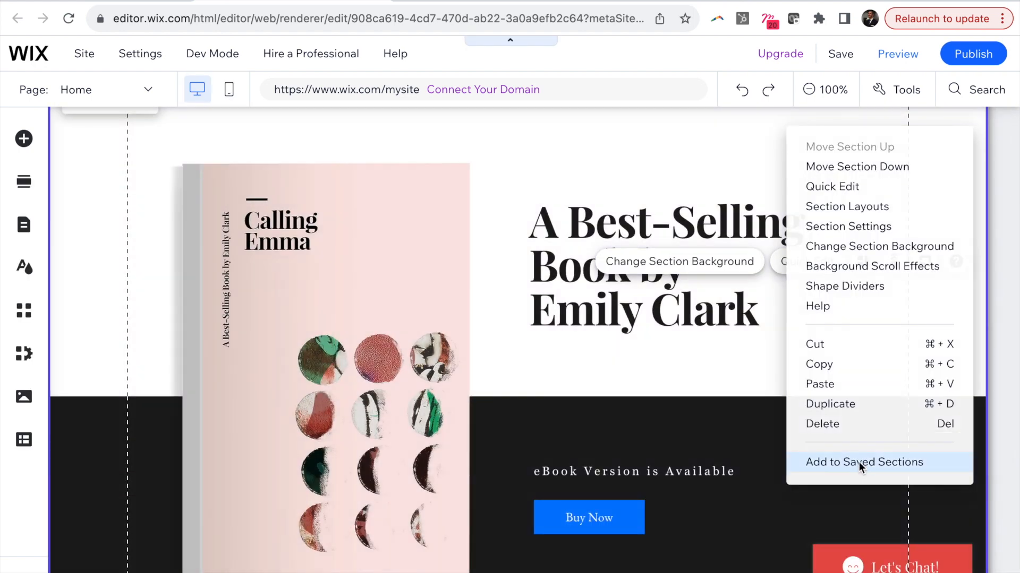
pyautogui.click(859, 463)
pyautogui.write('Call To Action (CTA')
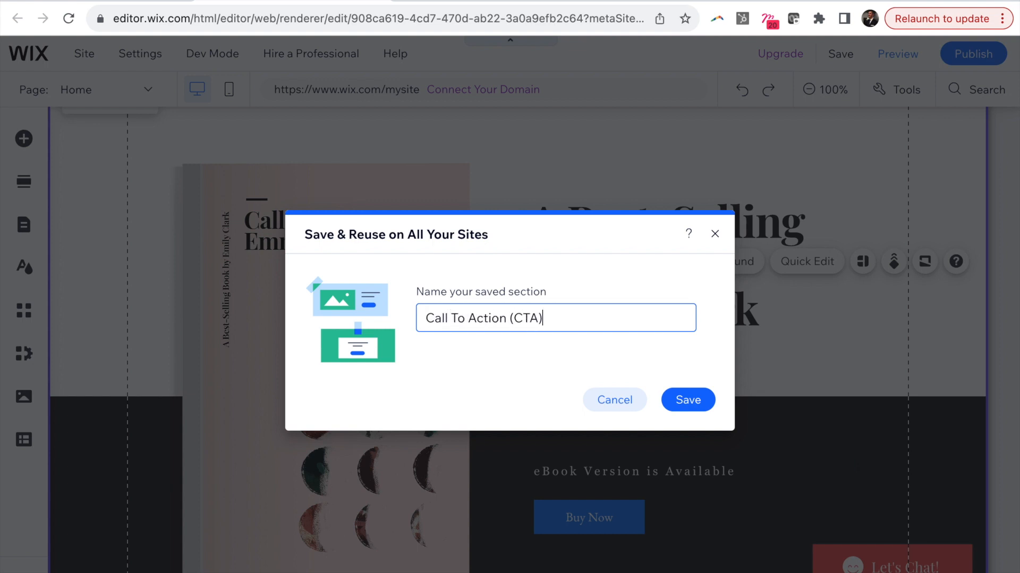
pyautogui.click(701, 404)
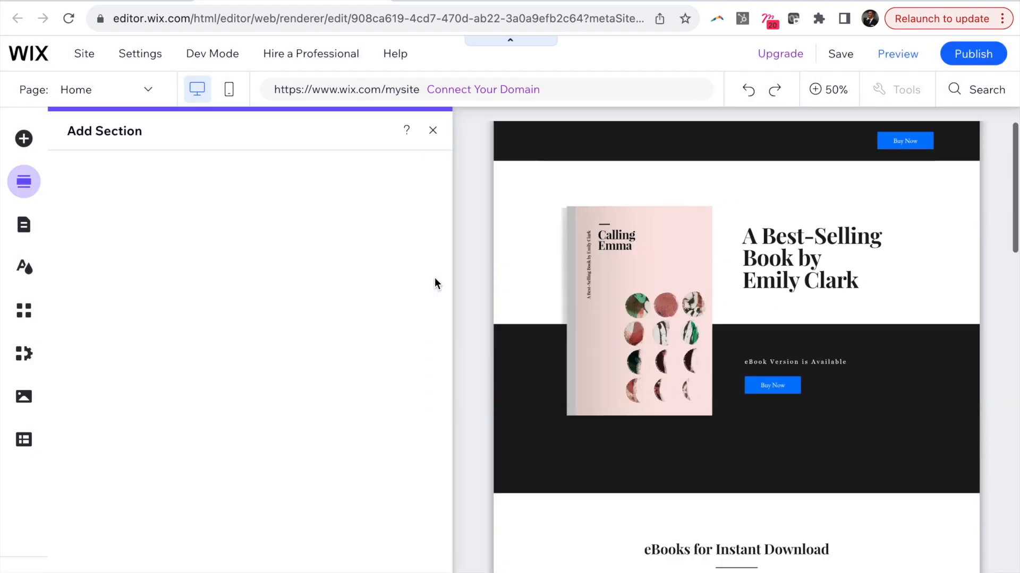
# Step: Add a blank page named "Landing Page" to the site menu
pyautogui.click(27, 236)
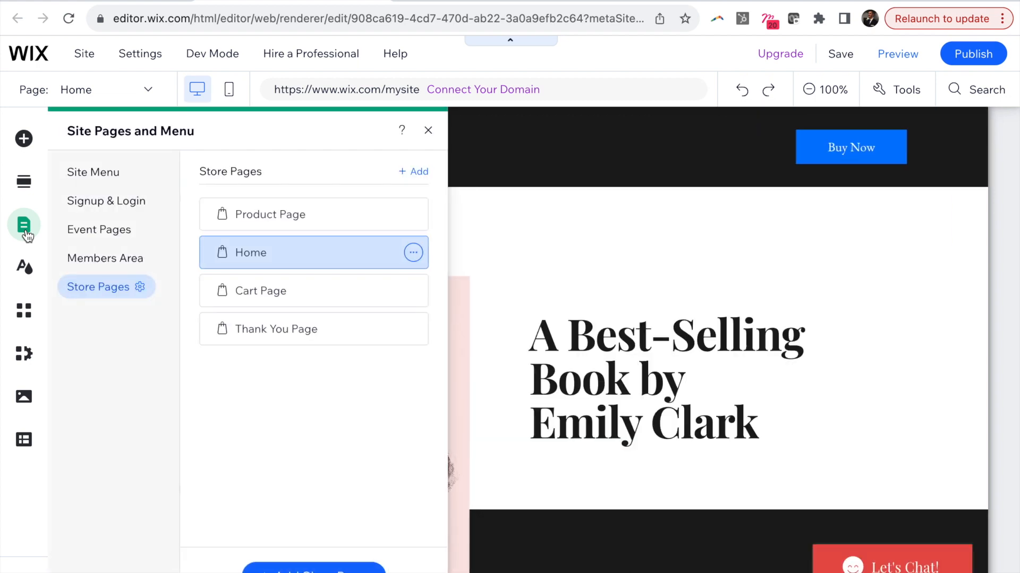
pyautogui.click(118, 177)
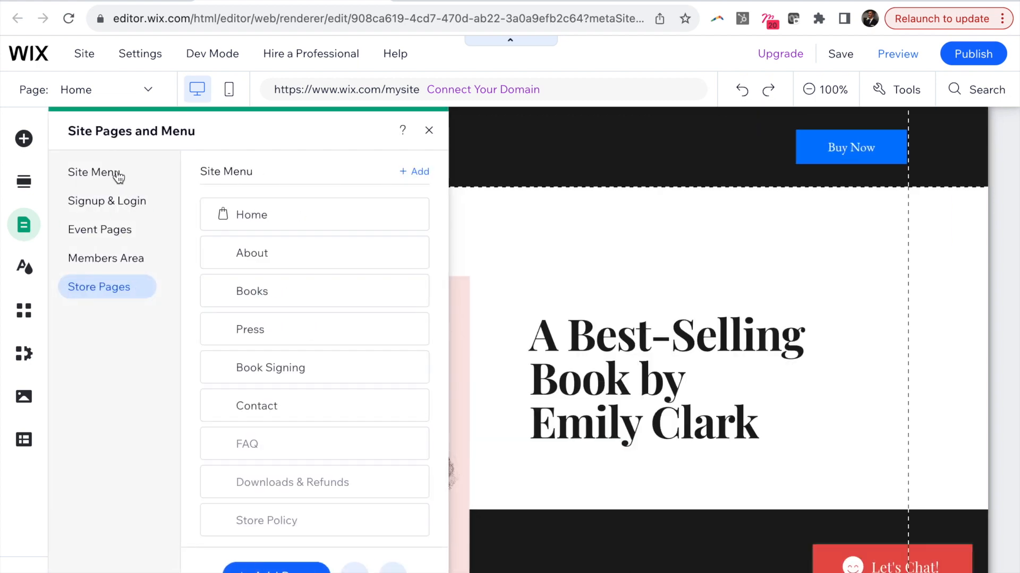
pyautogui.click(274, 570)
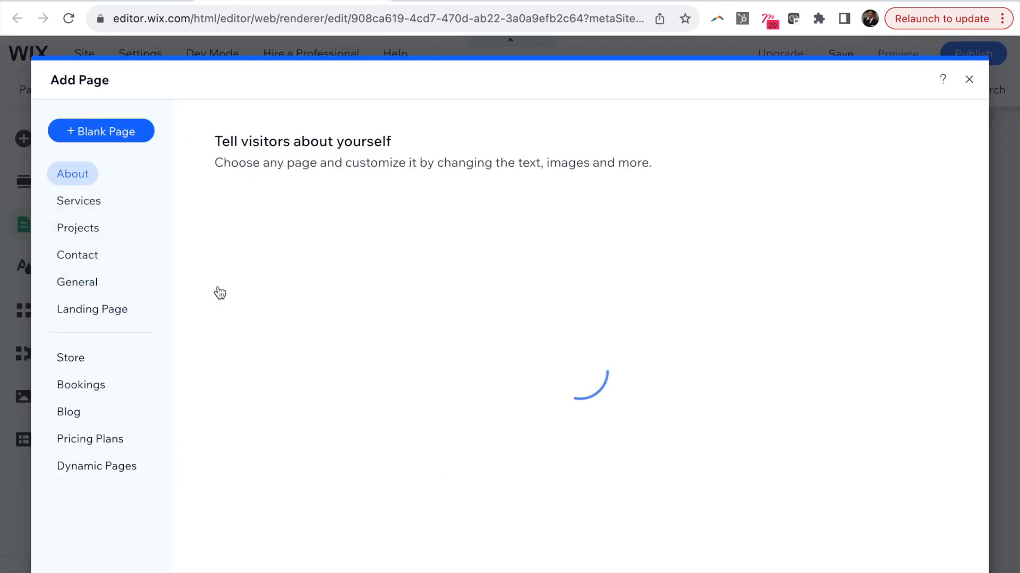
pyautogui.click(139, 143)
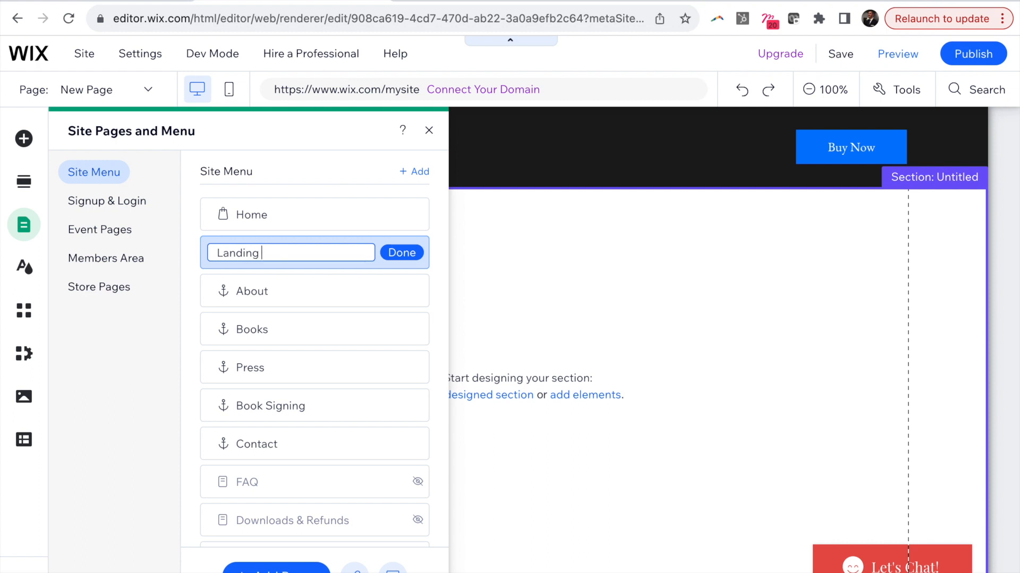
pyautogui.write('Landing Page')
pyautogui.press('Return')
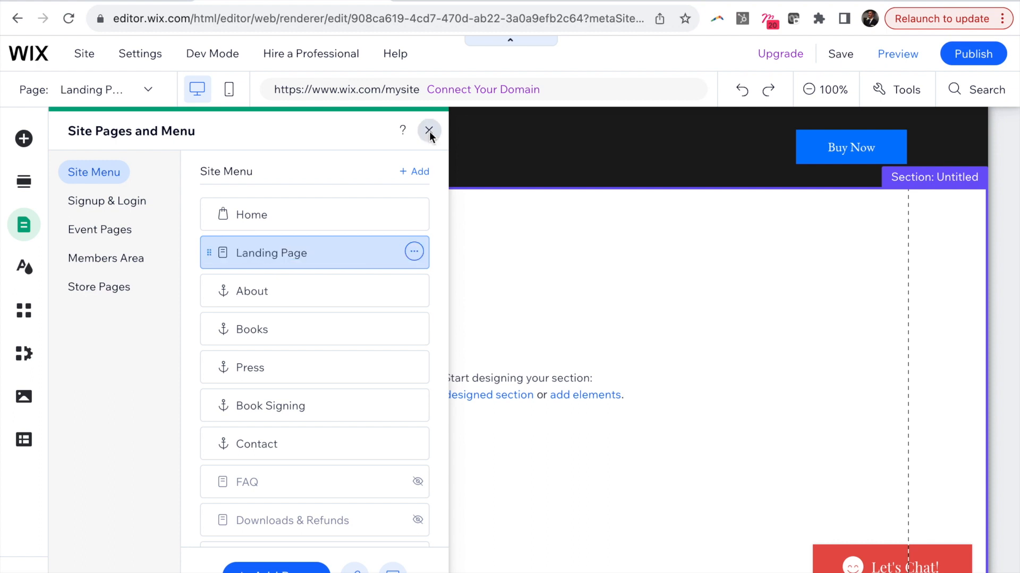
pyautogui.click(429, 130)
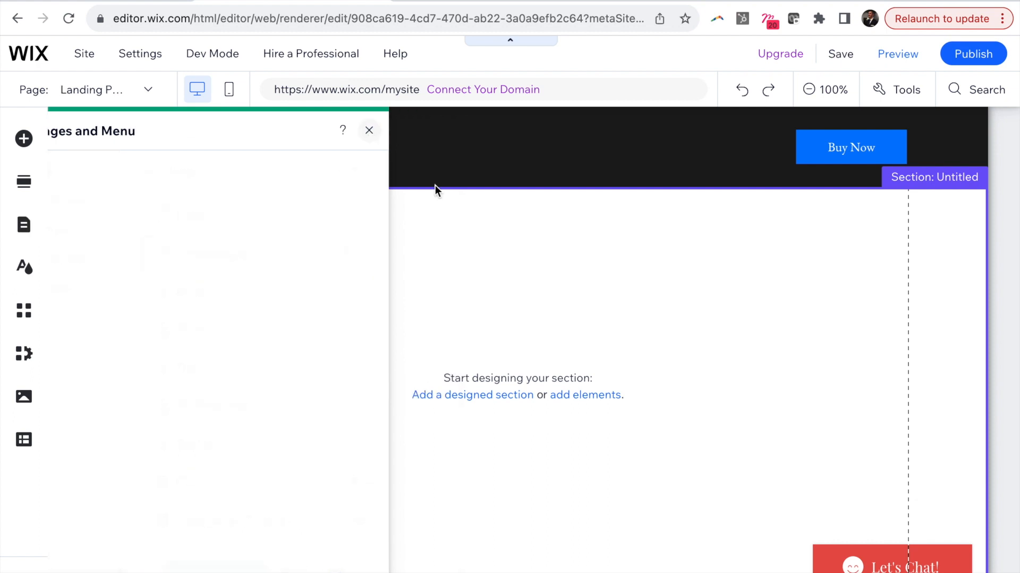
# Step: Fill the empty landing page with the designed image section titled "Take a Closer Look"
pyautogui.click(463, 397)
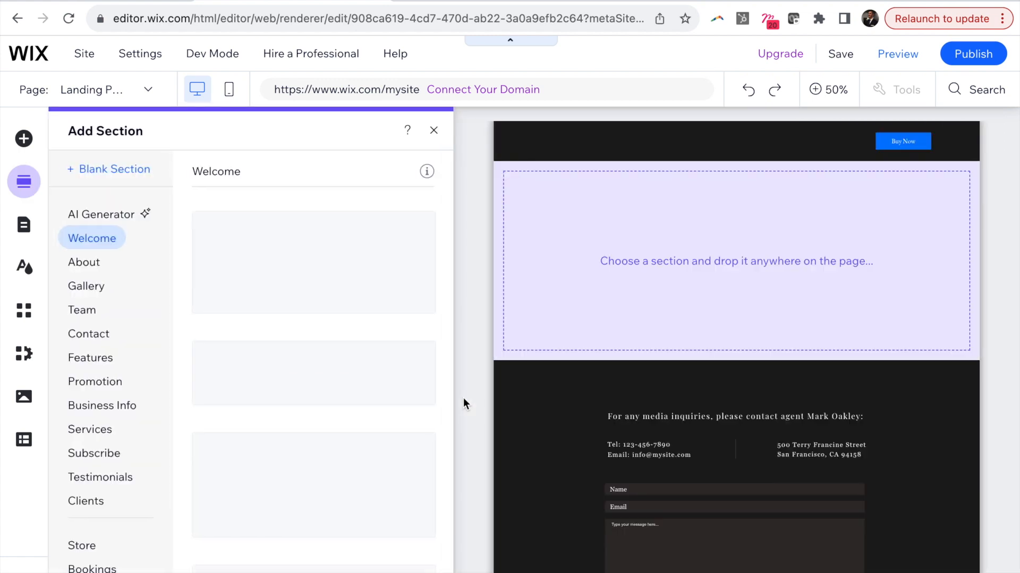
pyautogui.scroll(-3, 109, 499)
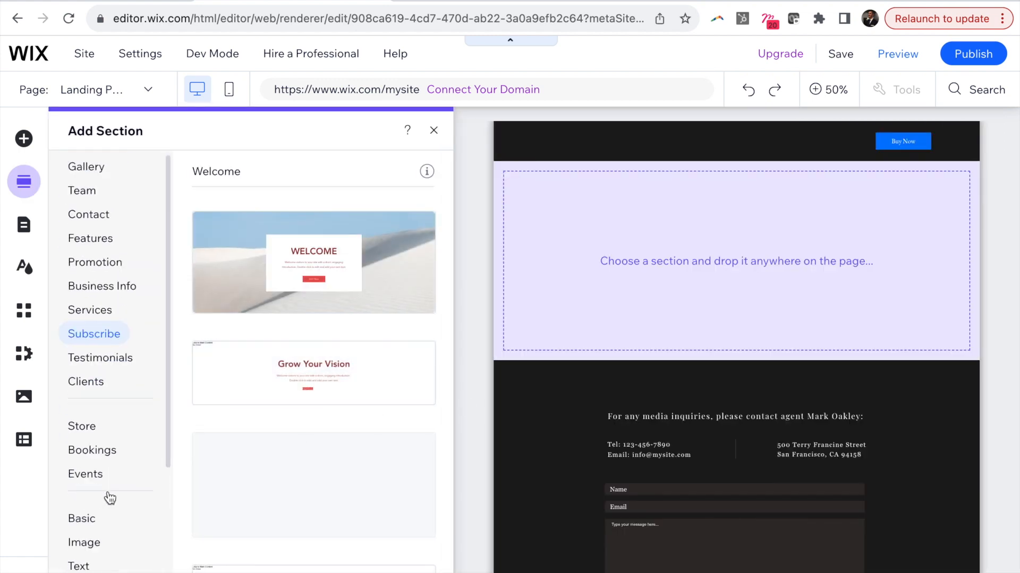
pyautogui.click(92, 505)
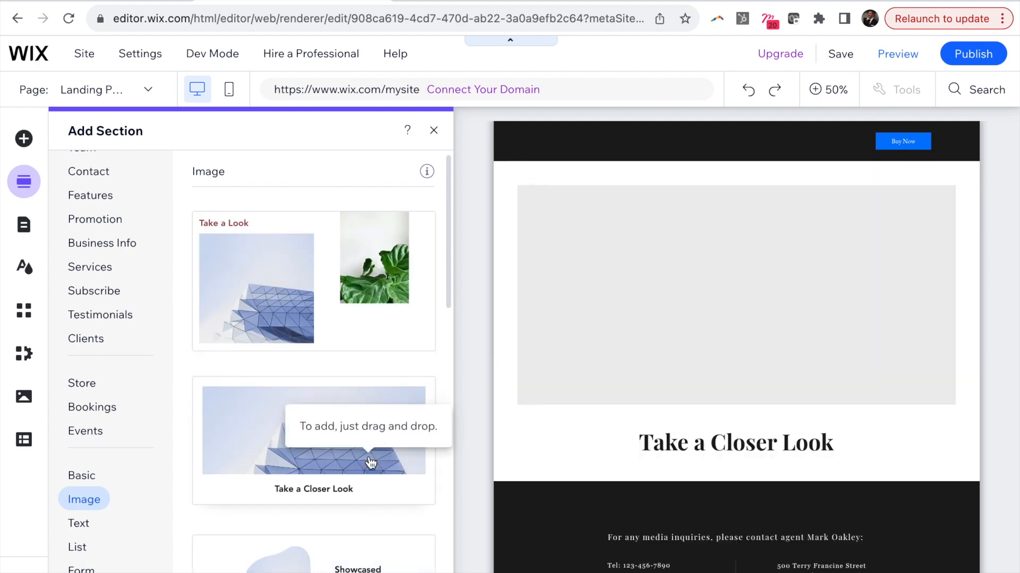
pyautogui.click(370, 459)
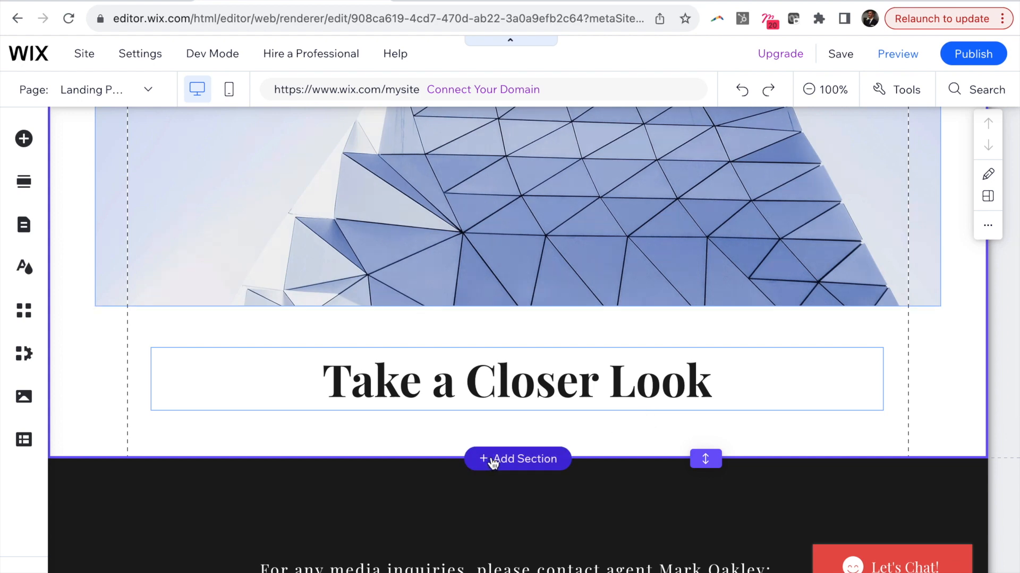
# Step: Add the designed text section with a title beside two paragraphs beneath the "Take a Closer Look" image section
pyautogui.click(492, 464)
pyautogui.scroll(-4, 97, 512)
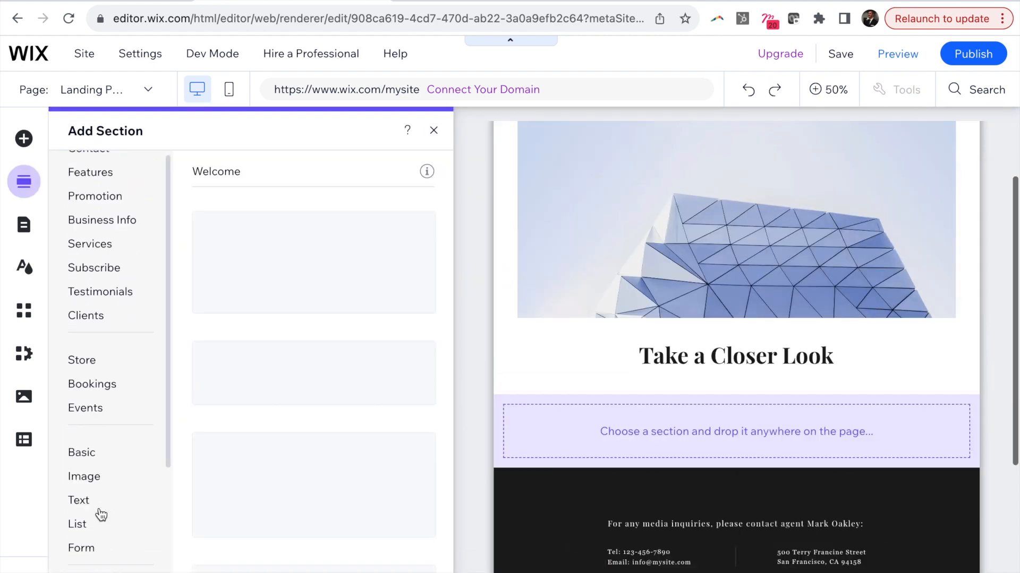
pyautogui.click(86, 503)
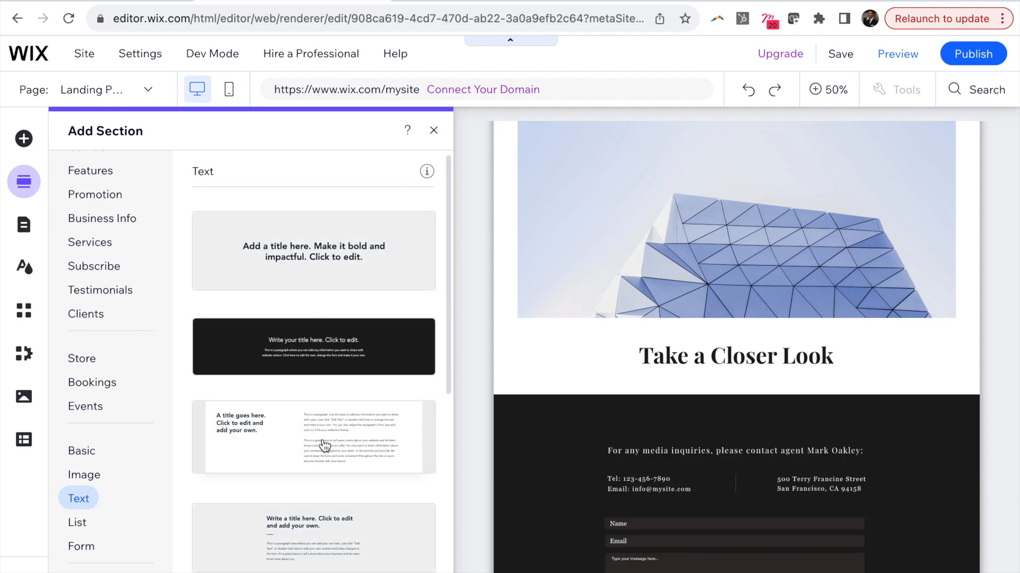
pyautogui.click(323, 445)
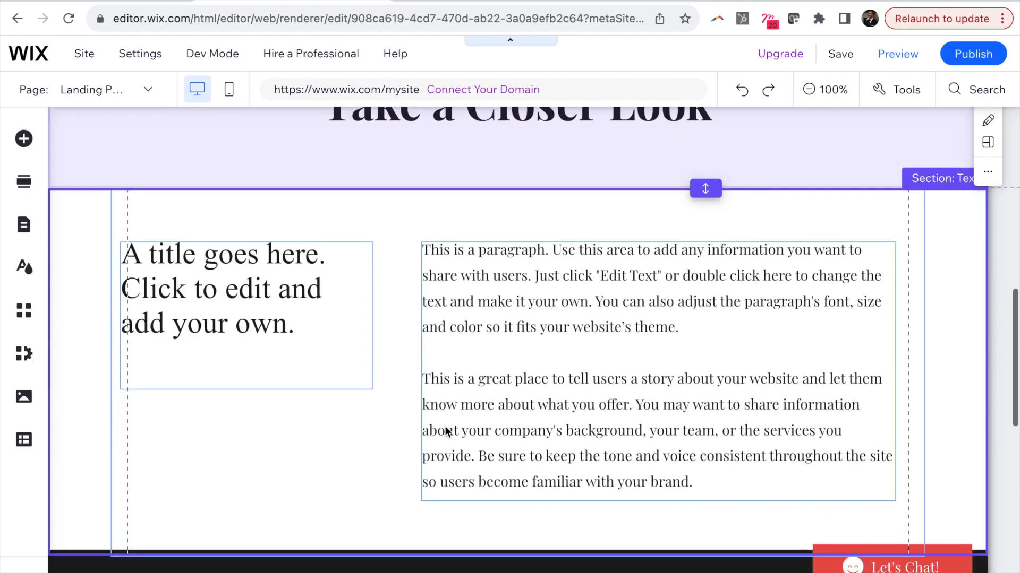
# Step: Delete the title column from the text section so that only the paragraph column remains
pyautogui.click(226, 201)
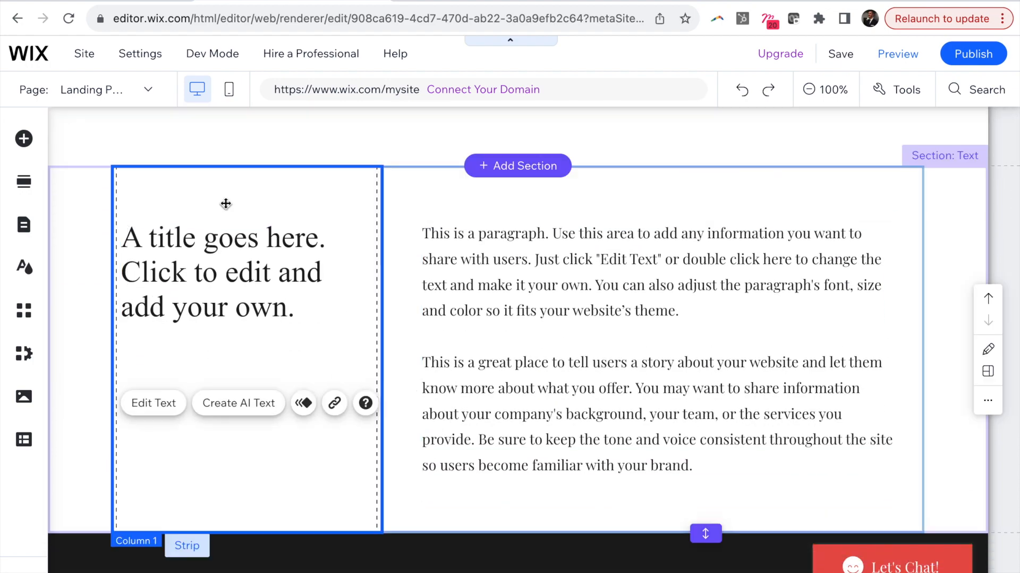
pyautogui.rightClick(238, 194)
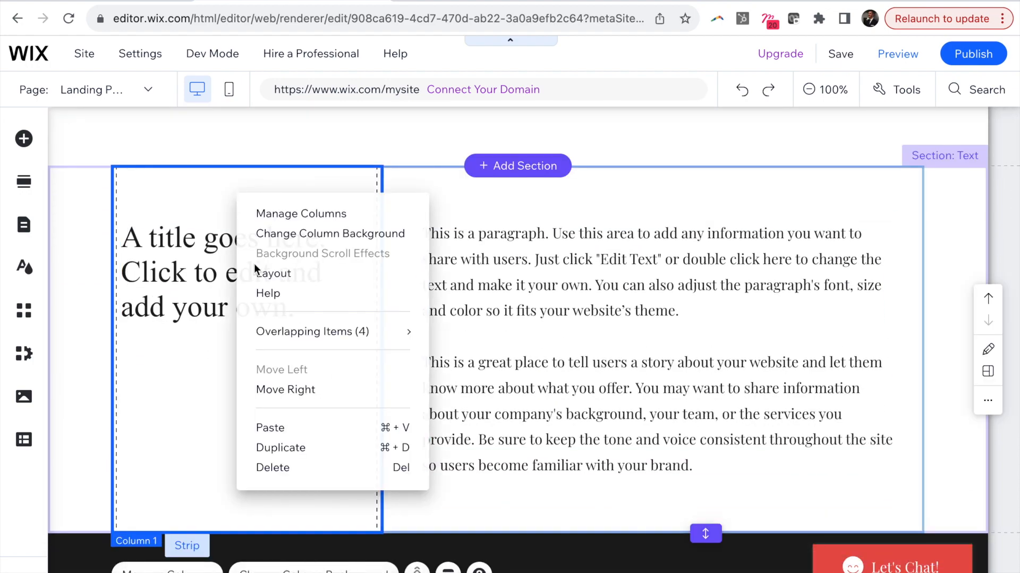
pyautogui.click(283, 468)
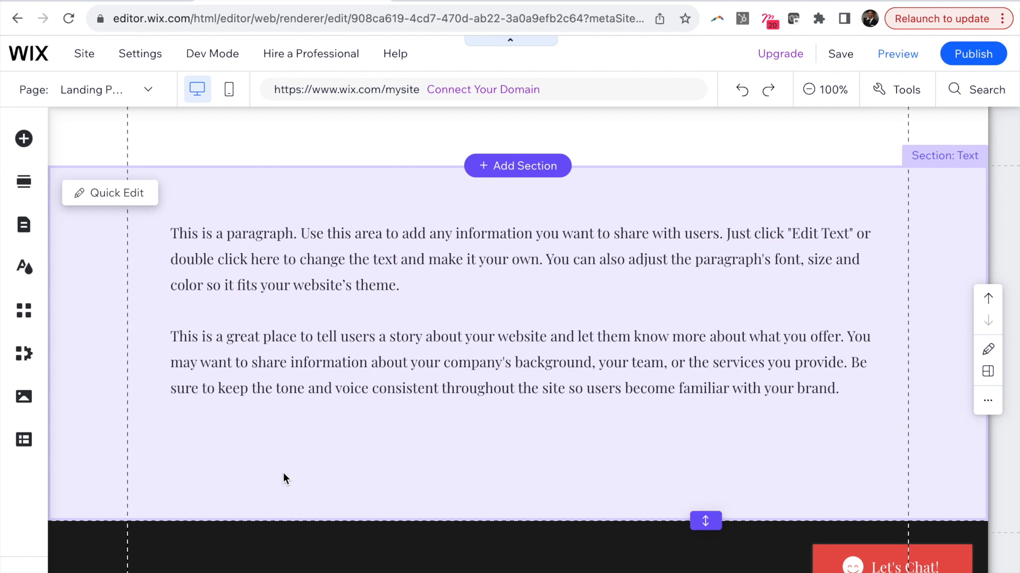
pyautogui.click(284, 473)
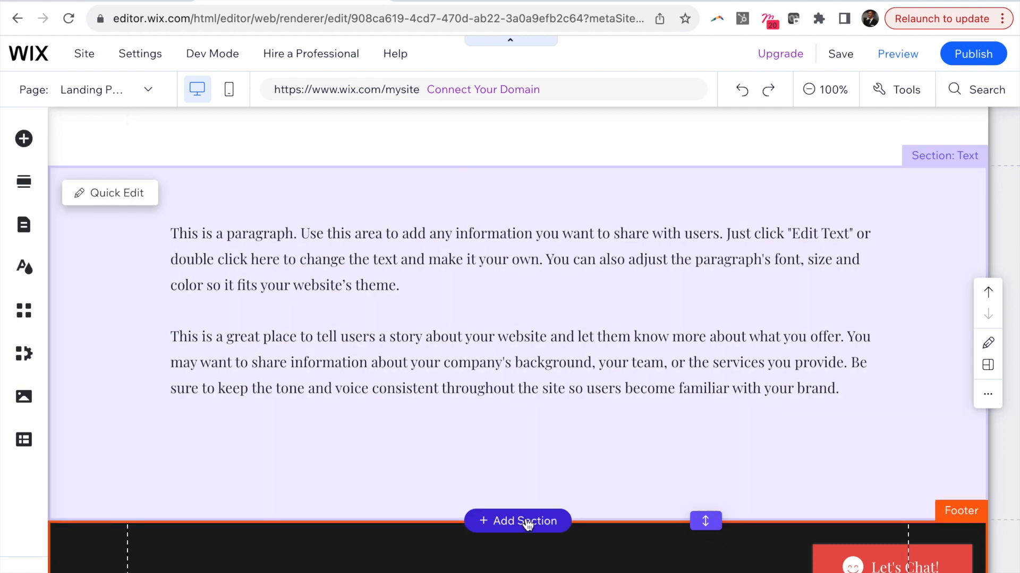
# Step: Add a Testimonials section with a quotation-mark slideshow between the text section and the footer
pyautogui.click(523, 520)
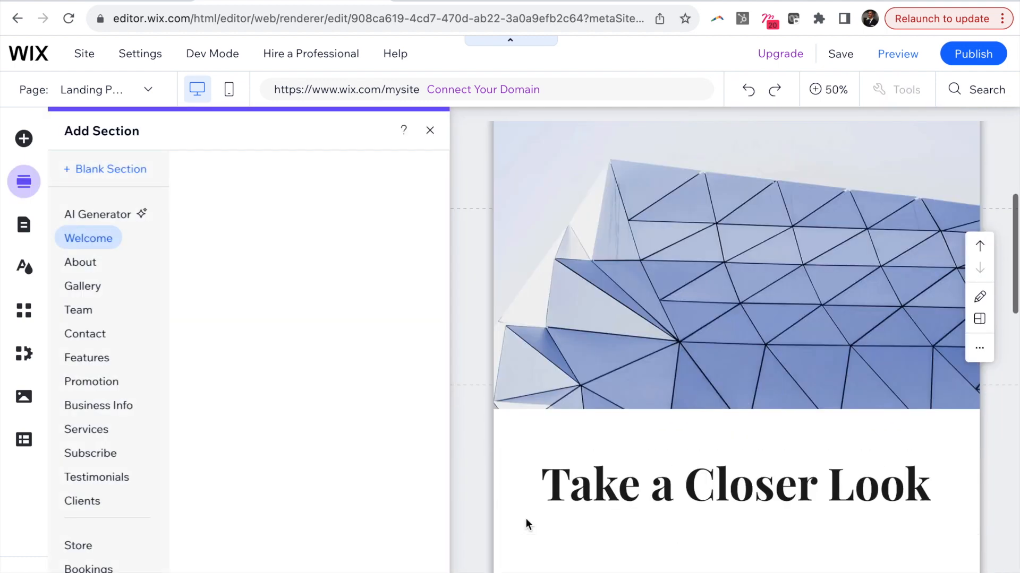
pyautogui.click(101, 477)
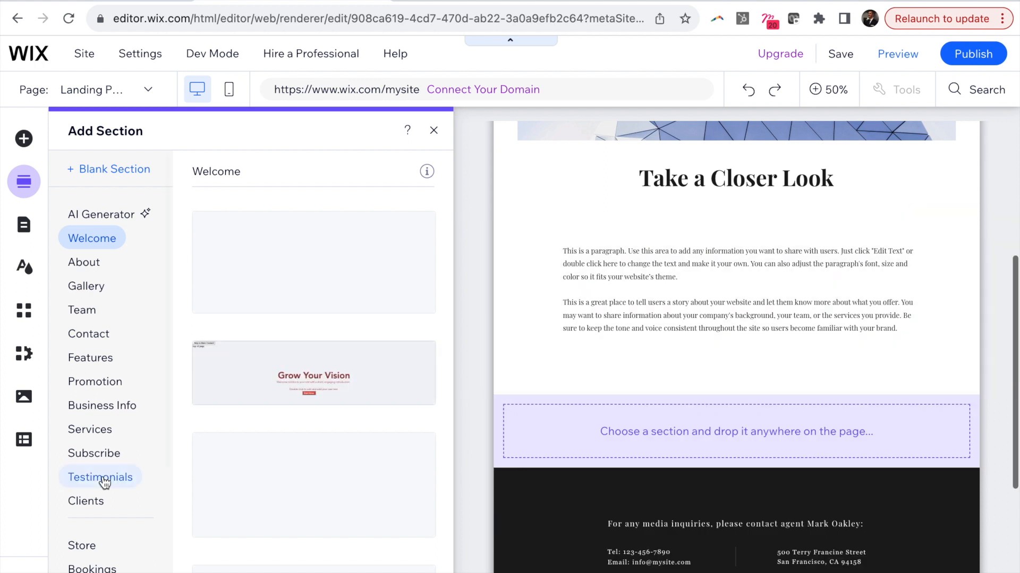
pyautogui.scroll(-2, 346, 446)
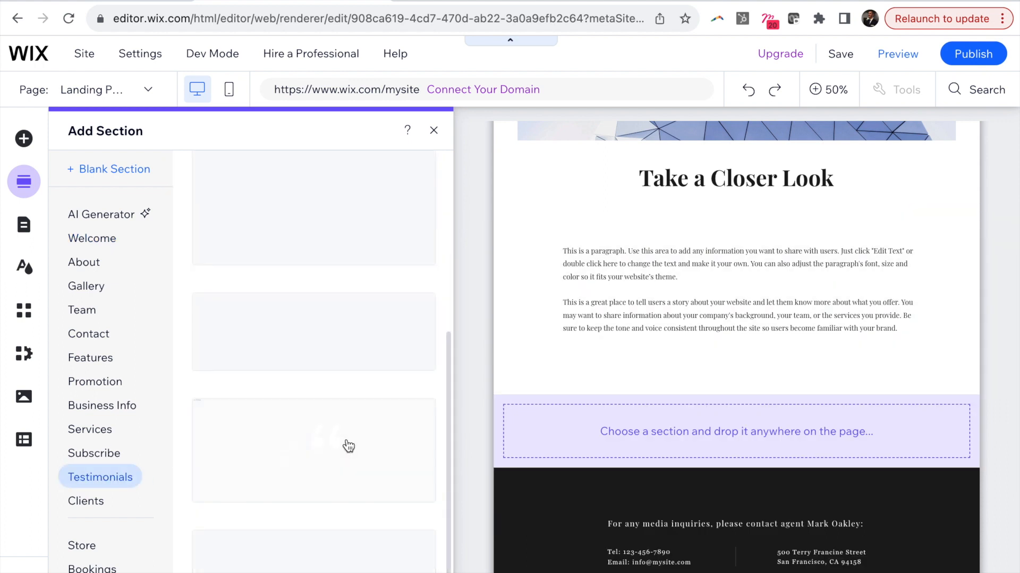
pyautogui.click(403, 474)
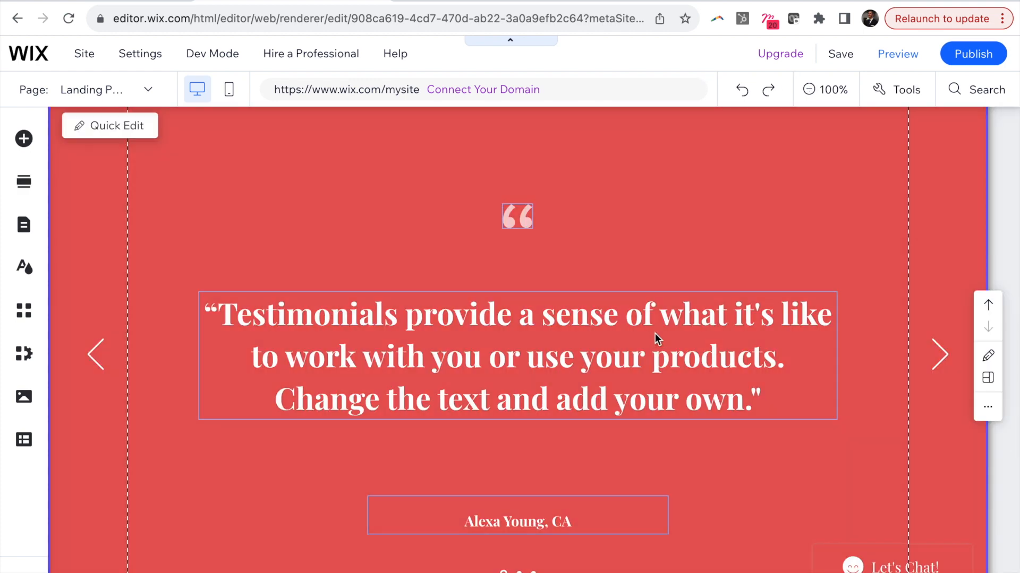
# Step: Turn off the navigation arrows in the testimonial slideshow's layout
pyautogui.rightClick(100, 251)
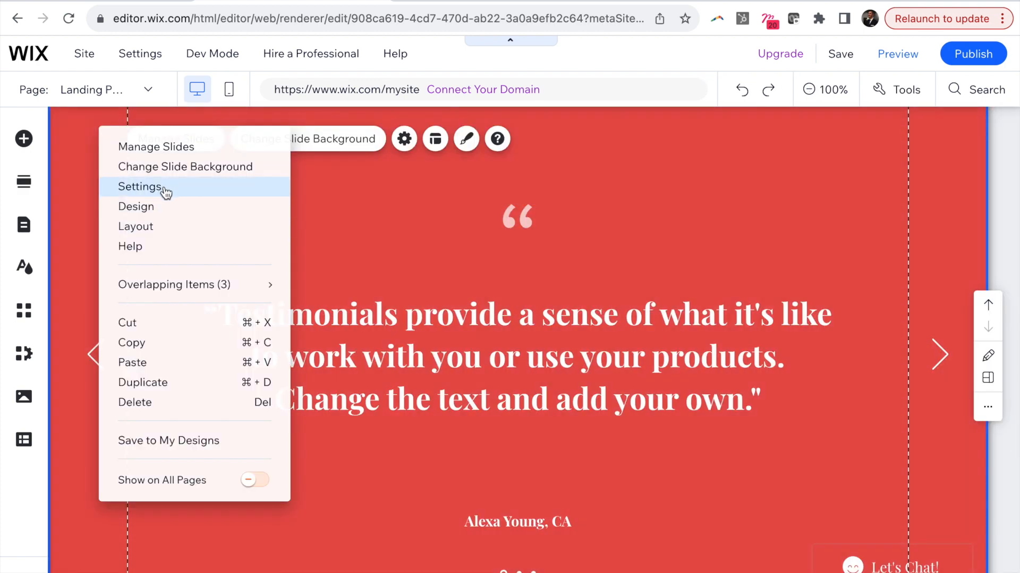
pyautogui.click(151, 226)
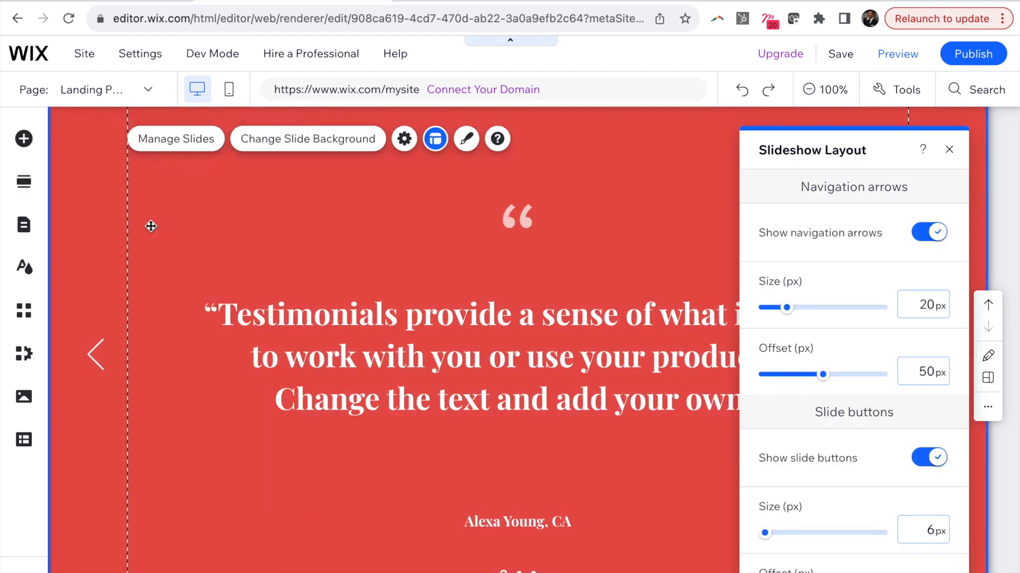
pyautogui.click(934, 234)
pyautogui.click(949, 152)
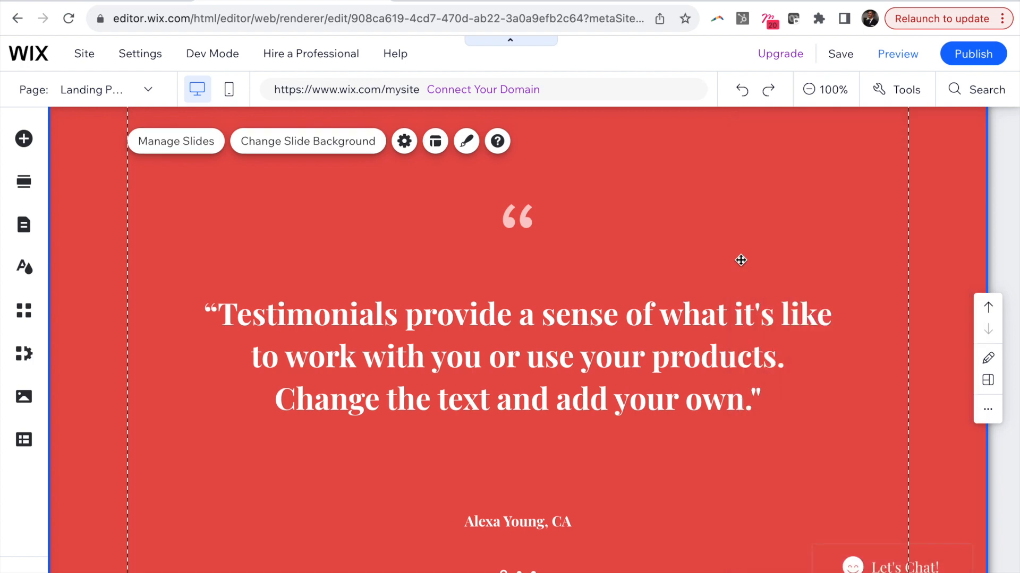
# Step: Duplicate the text section and move the copy down below the testimonials section
pyautogui.scroll(5, 739, 259)
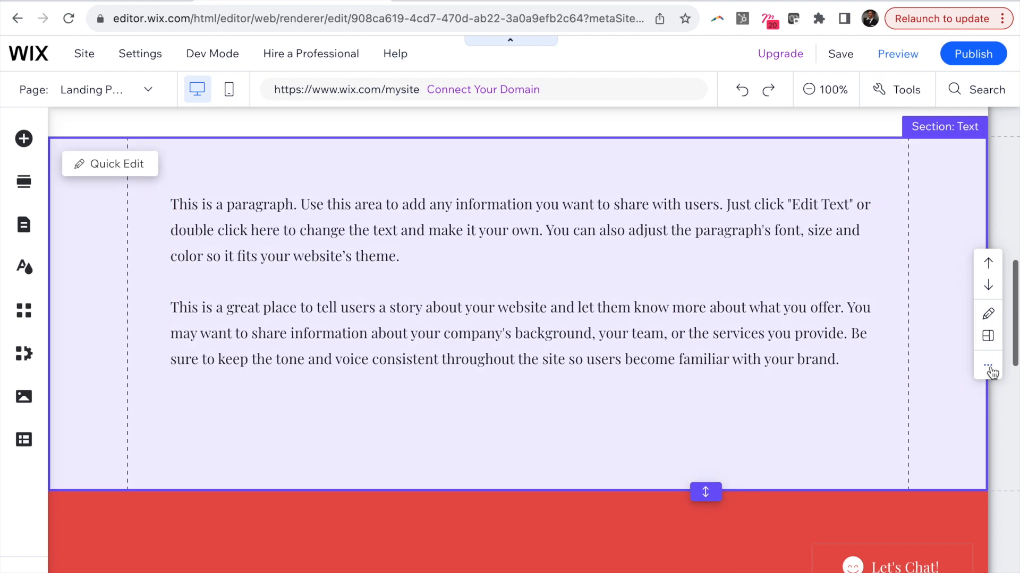
pyautogui.click(988, 367)
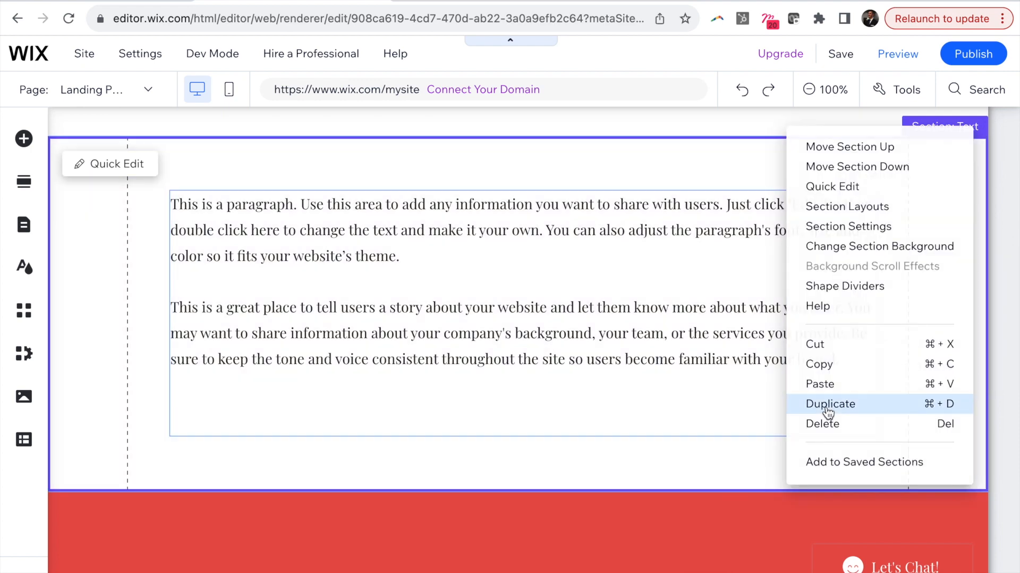
pyautogui.click(834, 406)
pyautogui.rightClick(826, 409)
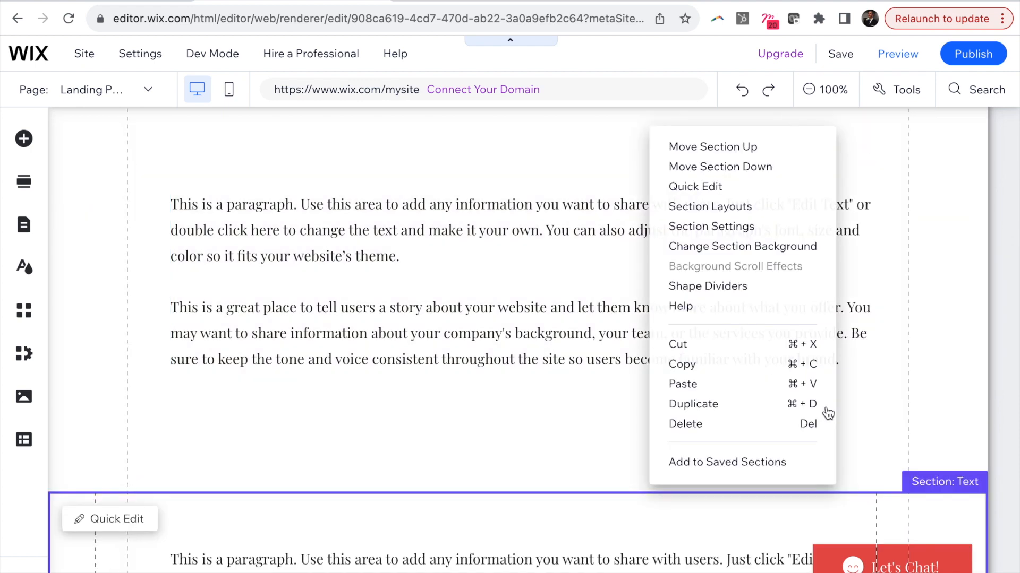
pyautogui.click(827, 409)
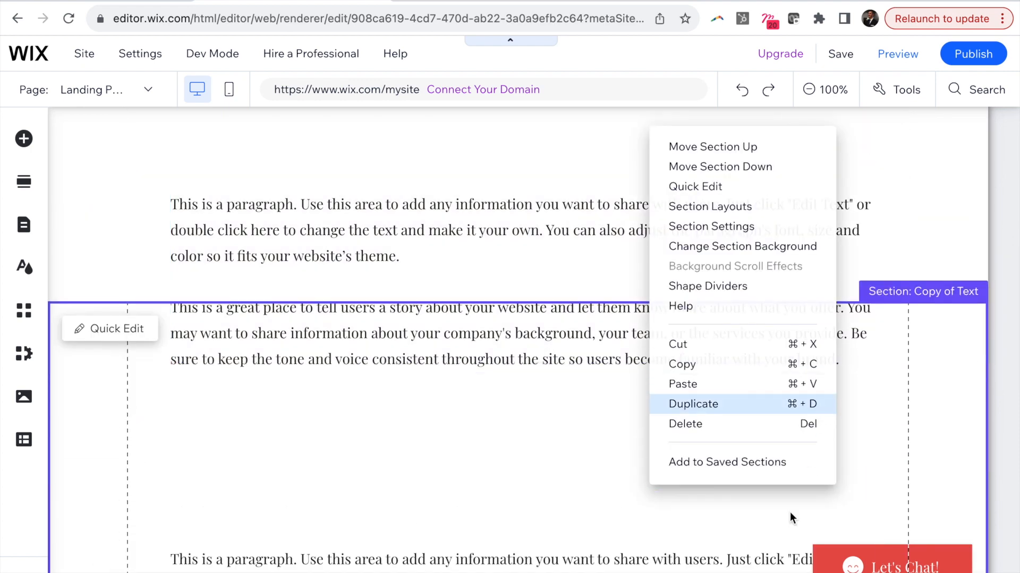
pyautogui.click(941, 356)
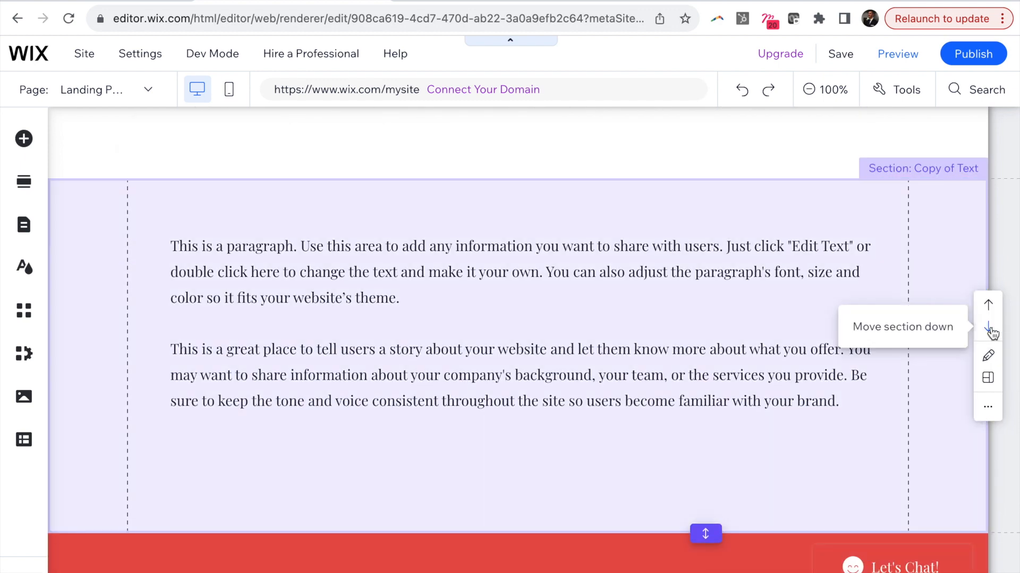
pyautogui.click(989, 328)
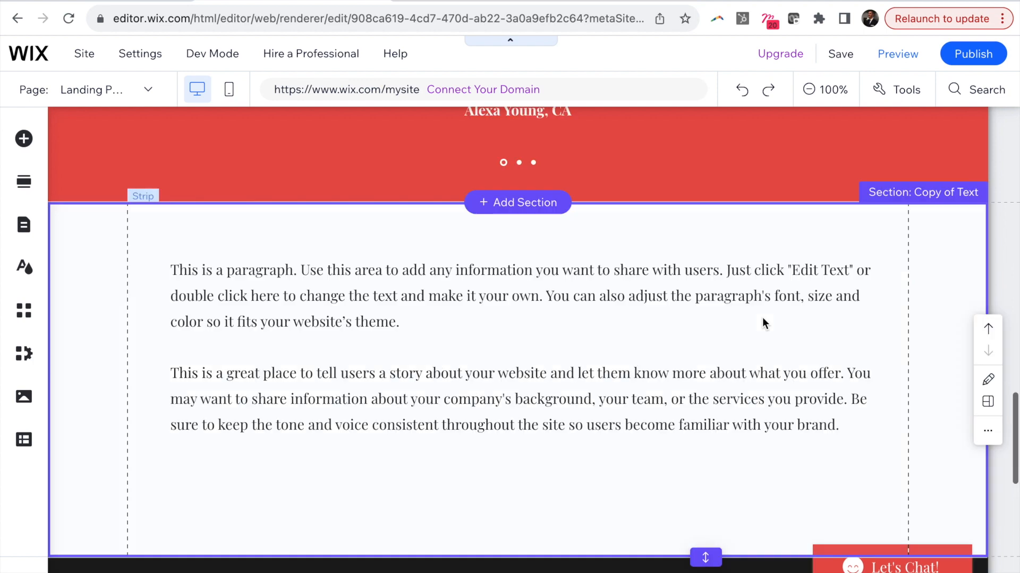
# Step: Insert the saved book cover call-to-action section between the copied text section and the footer
pyautogui.scroll(-2, 762, 317)
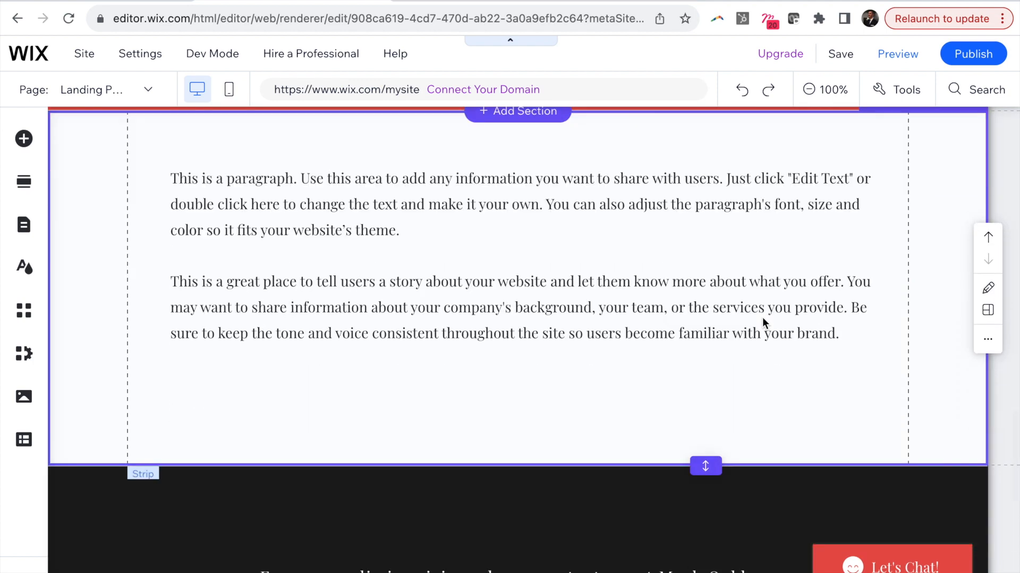
pyautogui.click(533, 465)
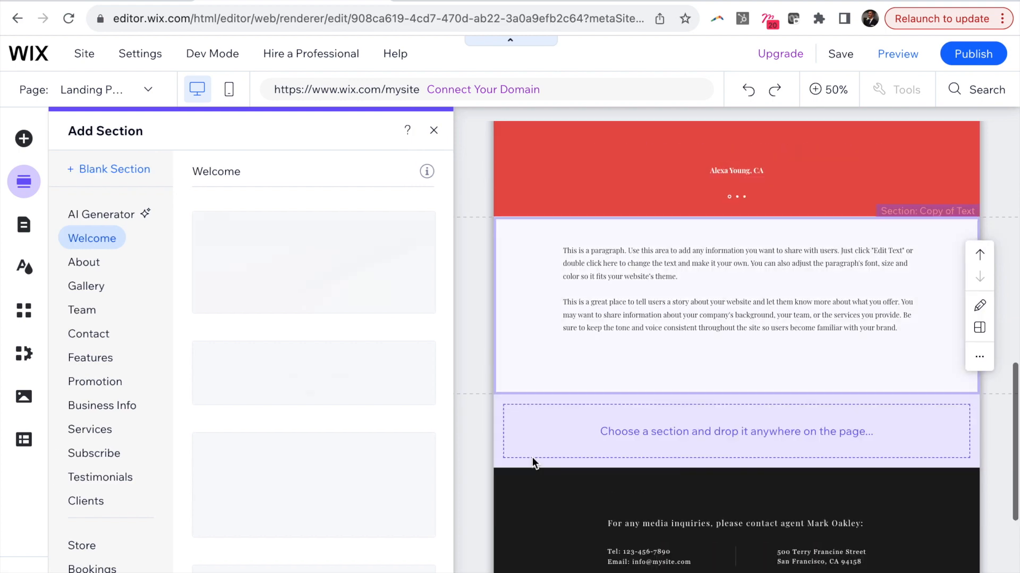
pyautogui.scroll(-3, 127, 511)
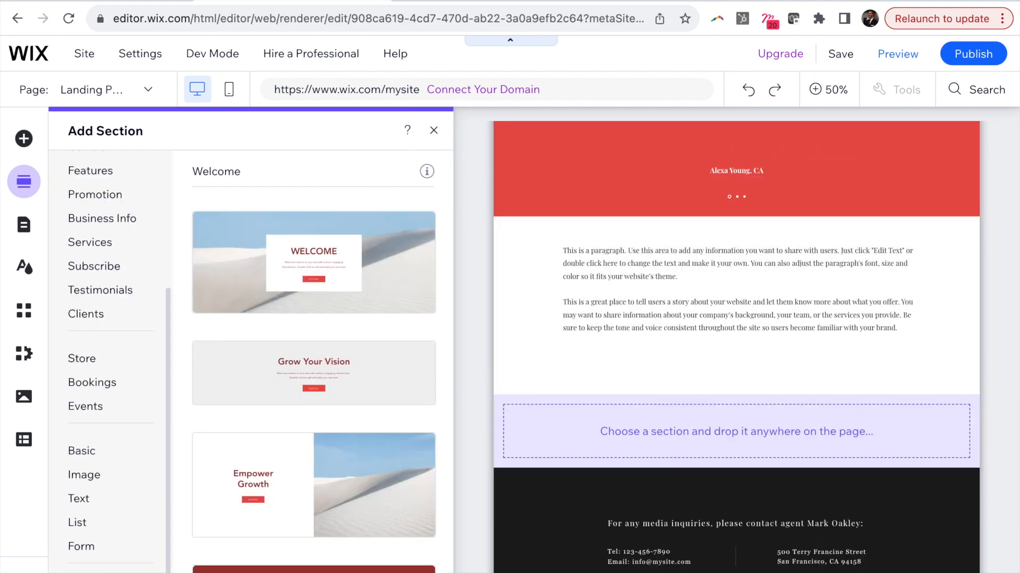
pyautogui.scroll(-15, 228, 530)
pyautogui.click(387, 381)
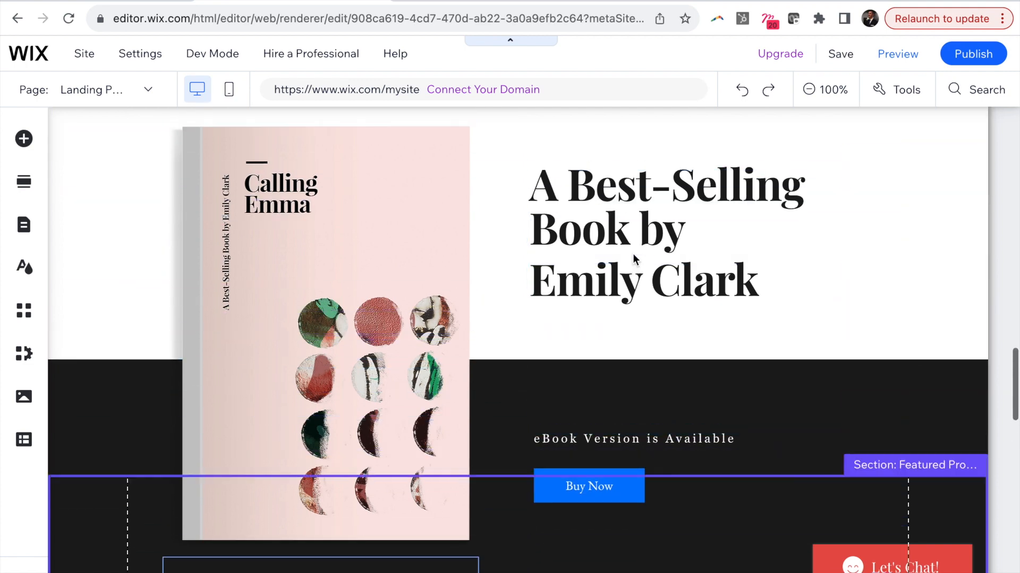
# Step: Delete the Let's Chat! widget from the site
pyautogui.scroll(10, 632, 253)
pyautogui.rightClick(881, 565)
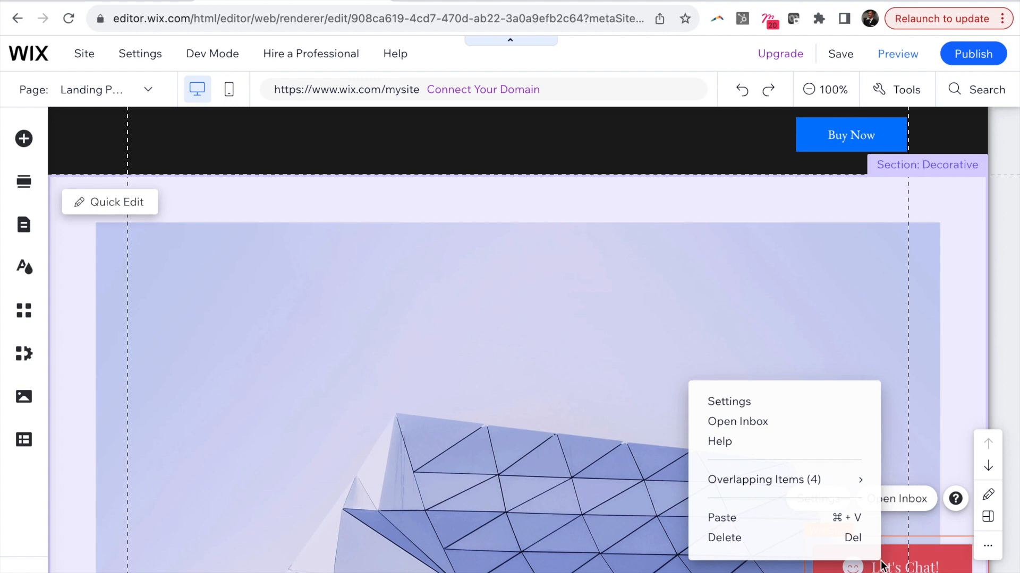
pyautogui.click(815, 548)
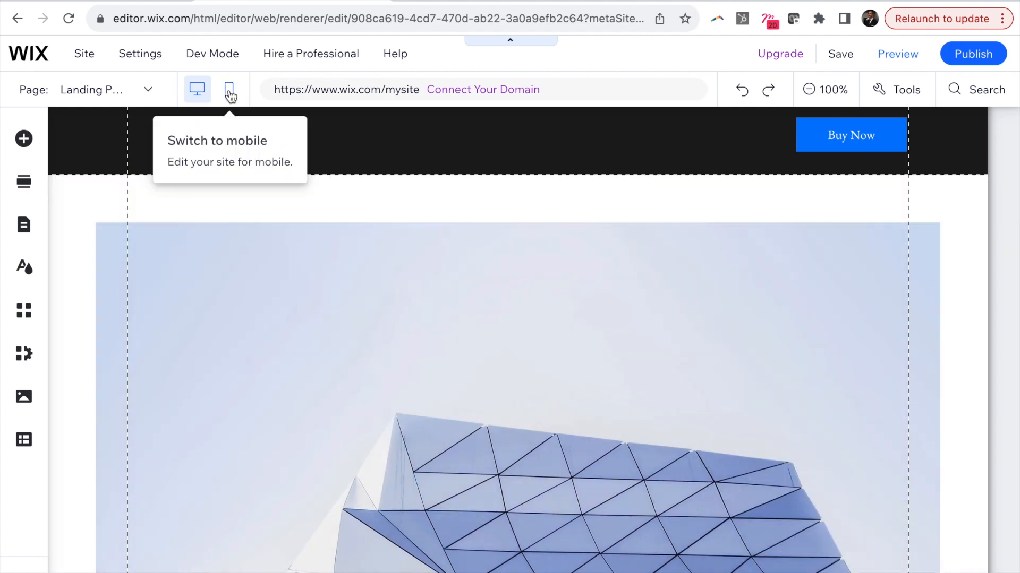
# Step: Switch to the mobile version of the landing page and turn off the navigation arrows in its testimonial slideshow layout
pyautogui.click(230, 91)
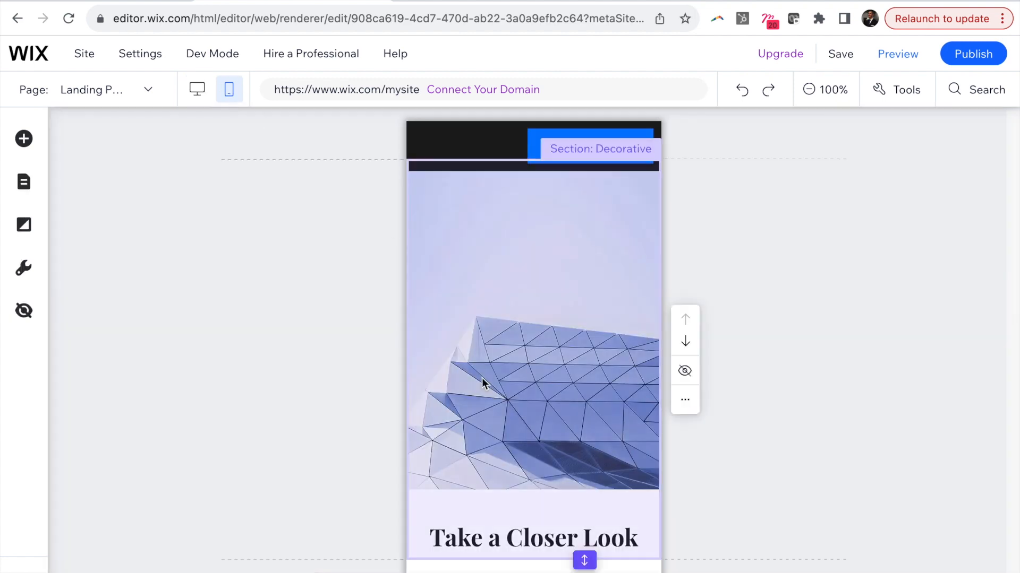
pyautogui.scroll(-6, 572, 353)
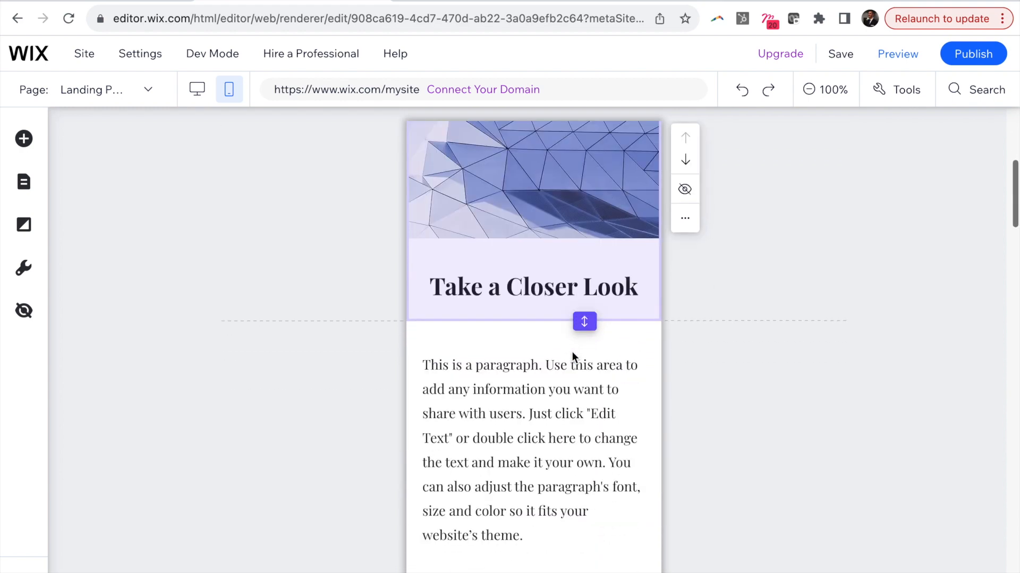
pyautogui.scroll(-9, 572, 351)
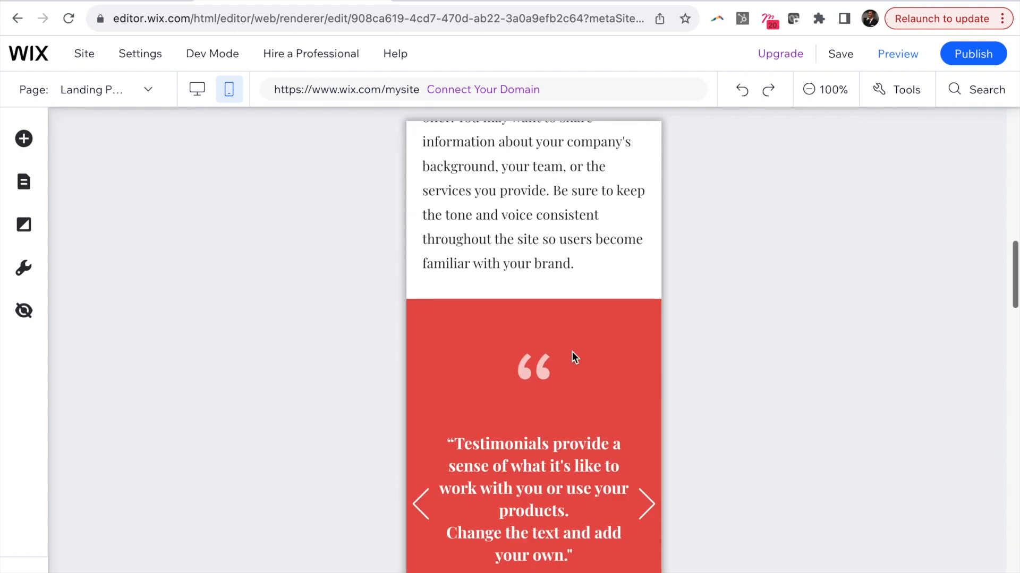
pyautogui.scroll(-2, 572, 351)
pyautogui.click(571, 351)
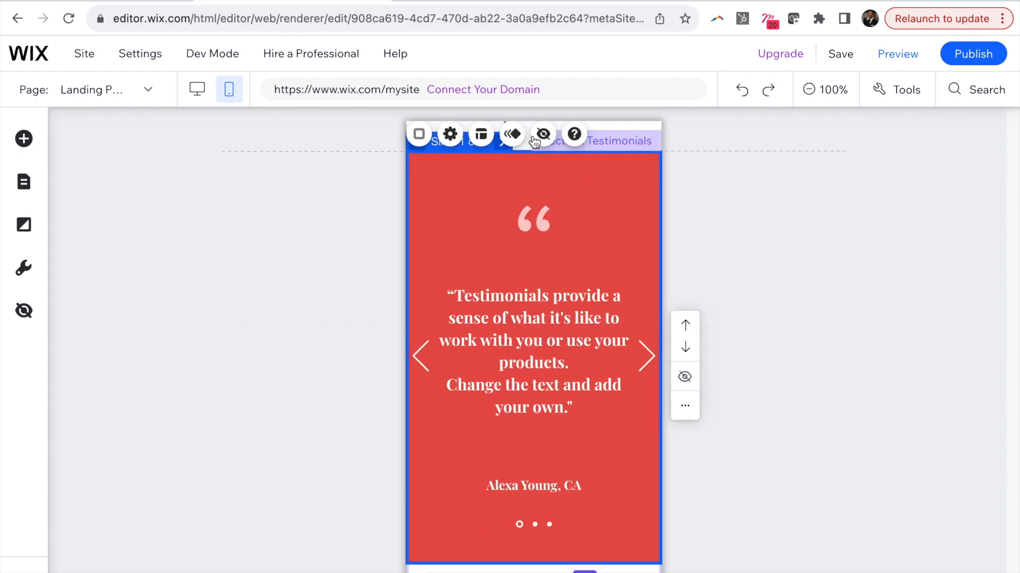
pyautogui.click(486, 143)
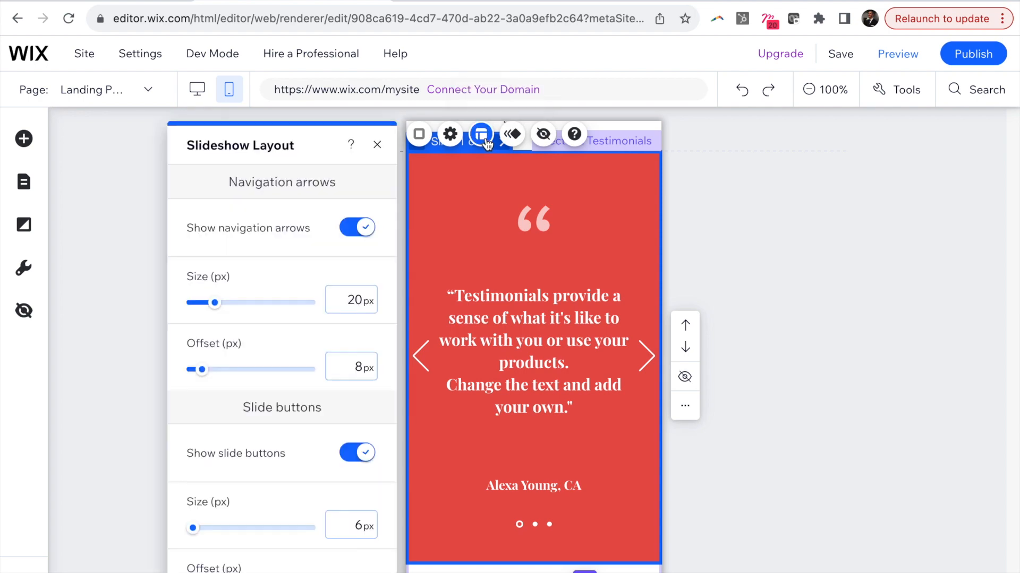
pyautogui.click(370, 237)
pyautogui.click(774, 227)
# Step: Center-align the best-selling book headline in the mobile call-to-action section
pyautogui.scroll(-3, 628, 375)
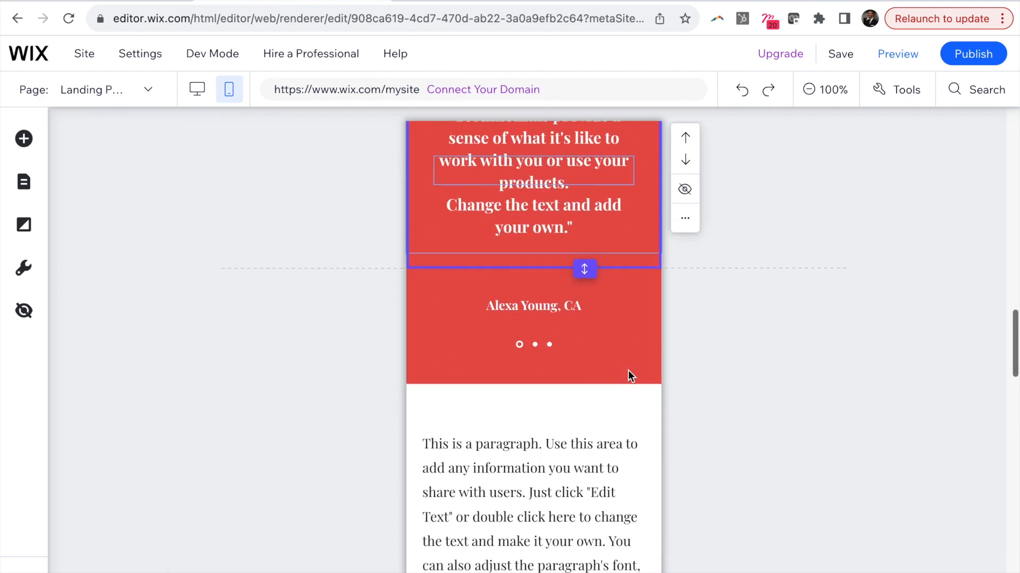
pyautogui.scroll(-8, 627, 371)
pyautogui.scroll(-3, 628, 370)
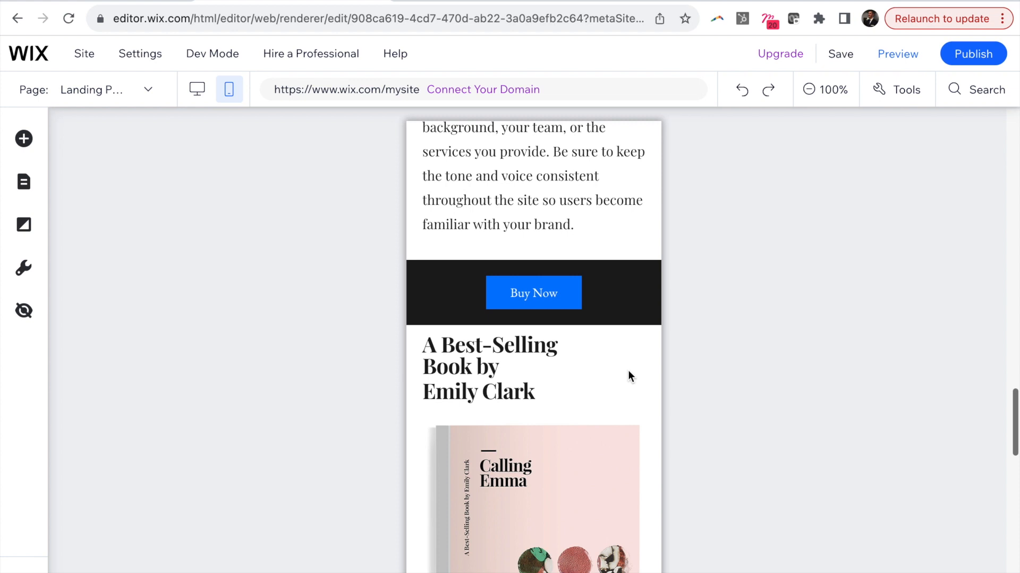
pyautogui.scroll(-2, 628, 375)
pyautogui.doubleClick(493, 264)
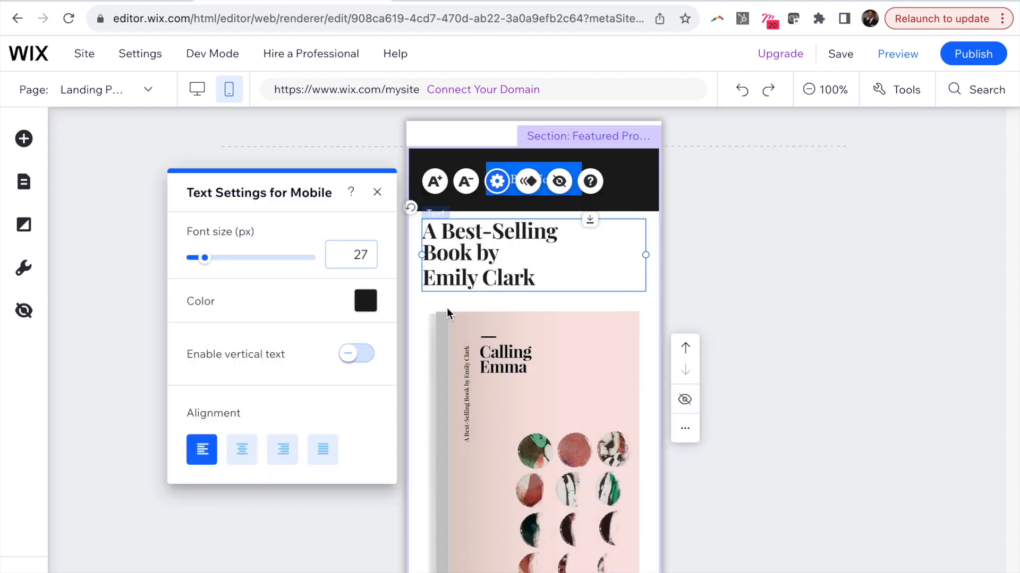
pyautogui.click(241, 449)
# Step: Extend the mobile call-to-action section downward and move its Buy Now button below the book cover
pyautogui.click(547, 190)
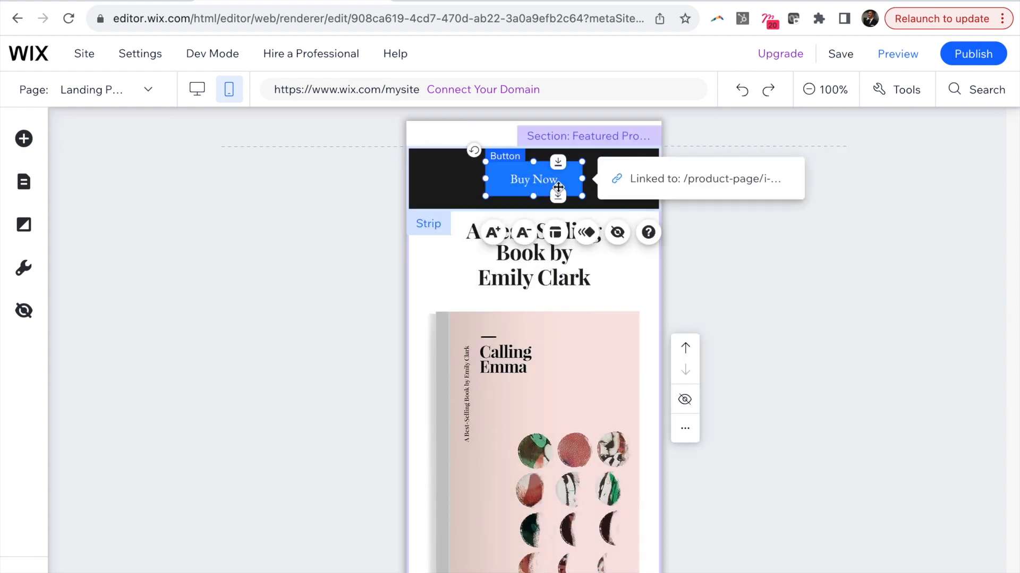
pyautogui.moveTo(558, 187); pyautogui.dragTo(557, 332)
pyautogui.scroll(-2, 566, 376)
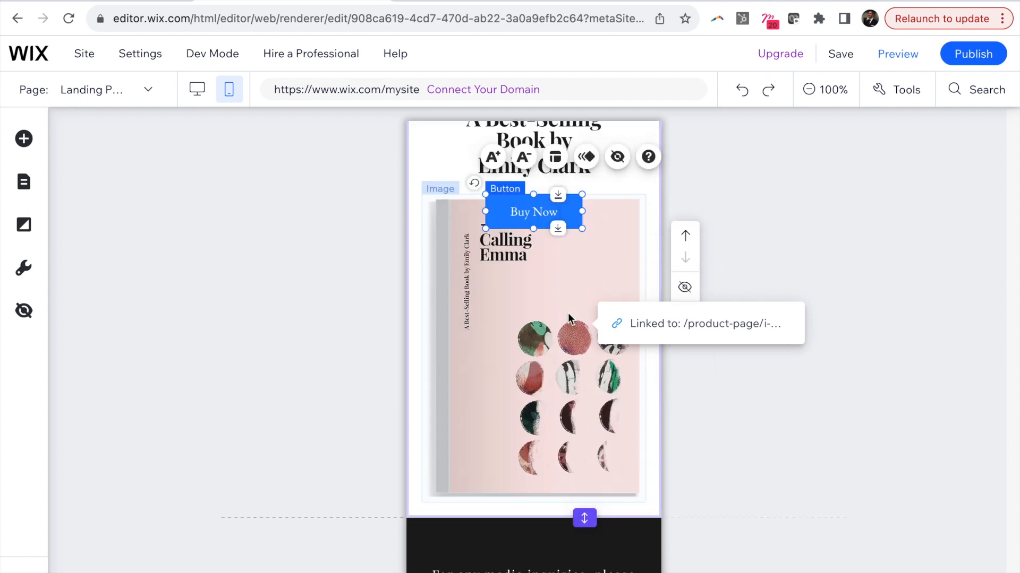
pyautogui.scroll(-3, 589, 537)
pyautogui.moveTo(585, 348); pyautogui.dragTo(584, 567)
pyautogui.scroll(2, 558, 336)
pyautogui.moveTo(557, 336); pyautogui.dragTo(539, 378)
# Step: Move the black strip down behind the lower part of the book cover, make it taller, and shorten the section to fit
pyautogui.scroll(2, 539, 378)
pyautogui.moveTo(611, 154); pyautogui.dragTo(598, 473)
pyautogui.scroll(-2, 598, 473)
pyautogui.scroll(-2, 598, 473)
pyautogui.moveTo(651, 276); pyautogui.dragTo(651, 368)
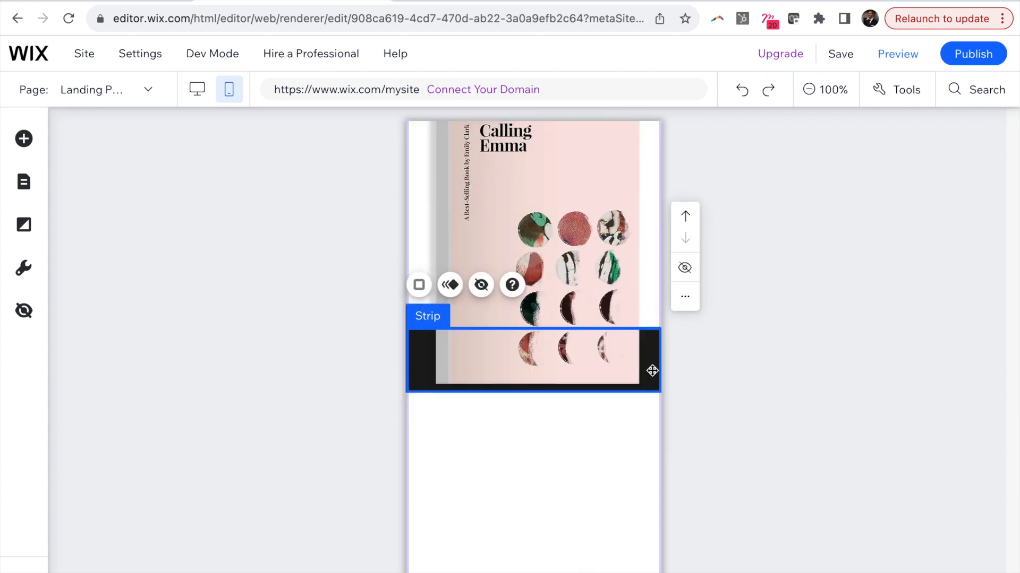
pyautogui.moveTo(558, 391); pyautogui.dragTo(558, 420)
pyautogui.scroll(-2, 558, 420)
pyautogui.moveTo(584, 523); pyautogui.dragTo(591, 335)
# Step: Return to the desktop version and add the Testimonials section to the saved sections
pyautogui.scroll(10, 765, 302)
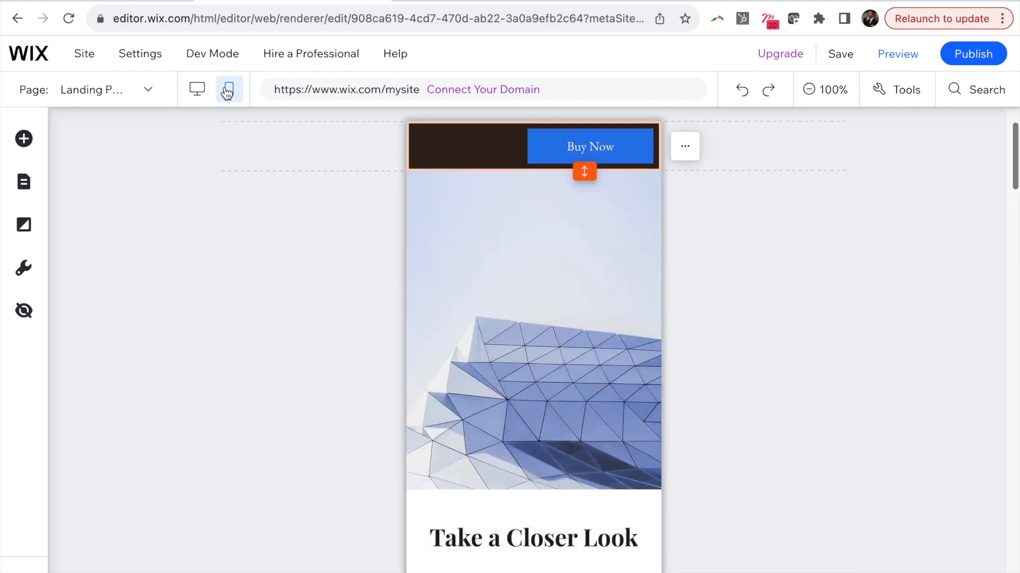
pyautogui.click(197, 90)
pyautogui.scroll(-2, 720, 376)
pyautogui.scroll(-8, 720, 376)
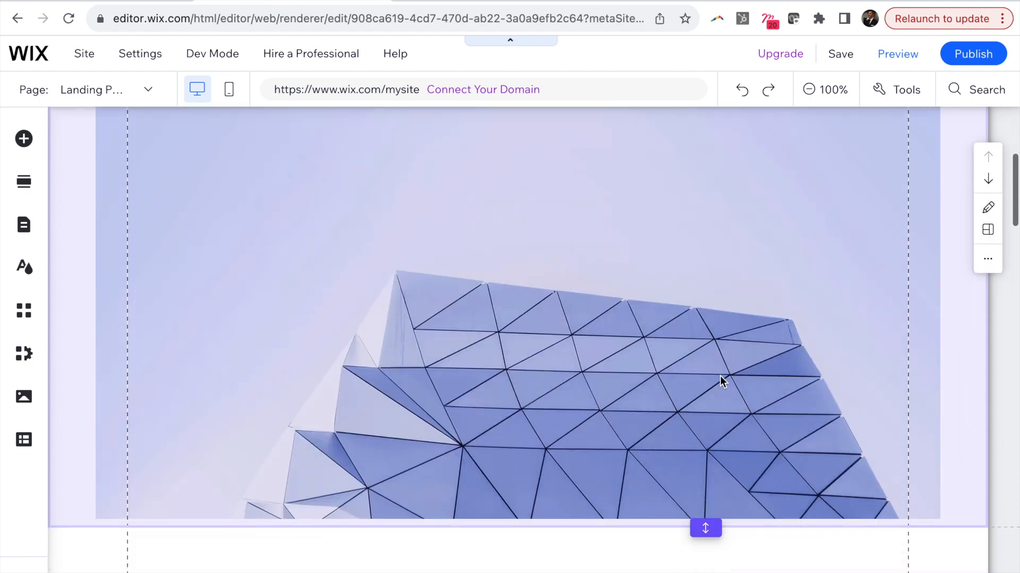
pyautogui.scroll(-6, 721, 376)
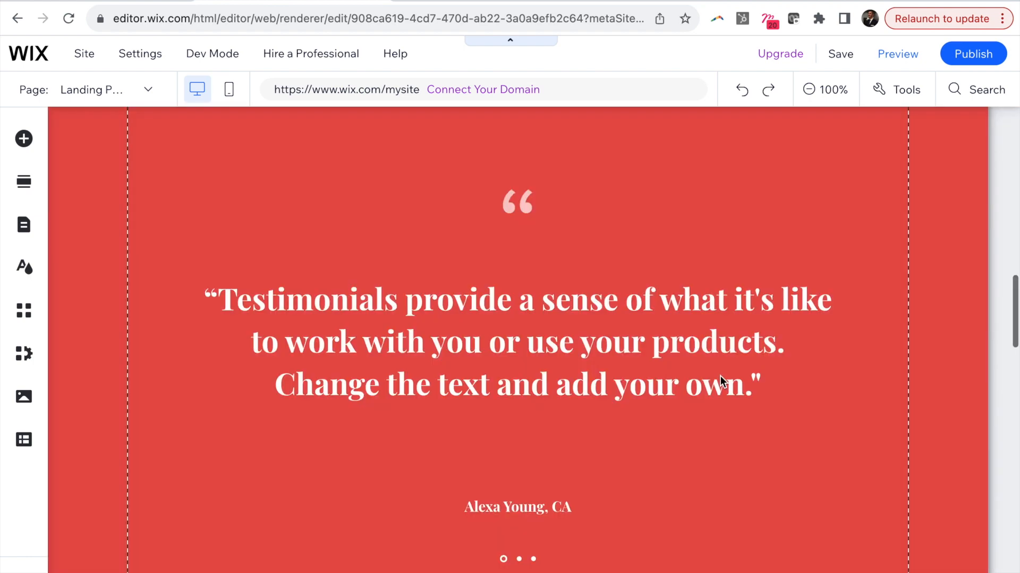
pyautogui.click(988, 435)
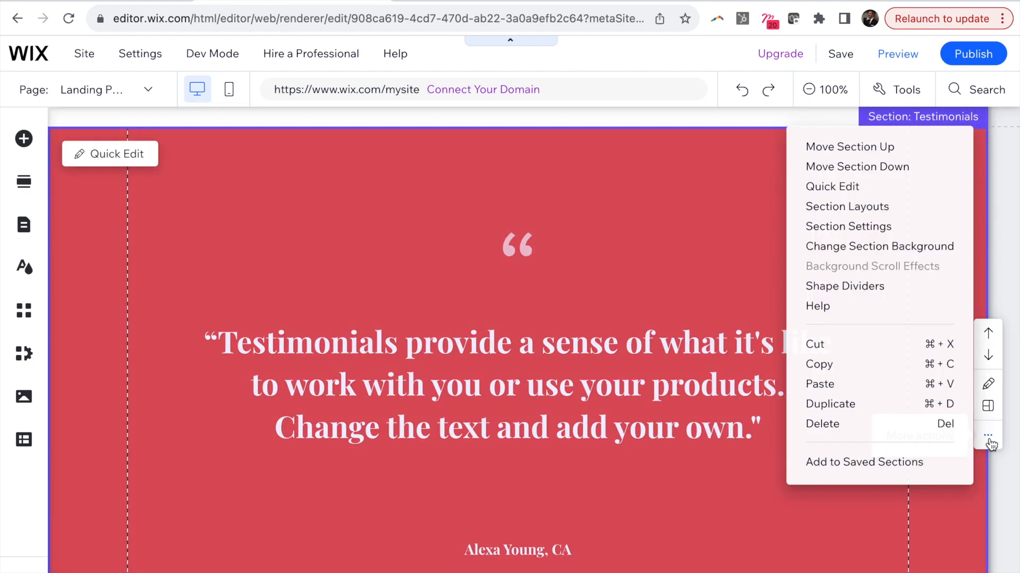
pyautogui.click(883, 463)
pyautogui.press('Return')
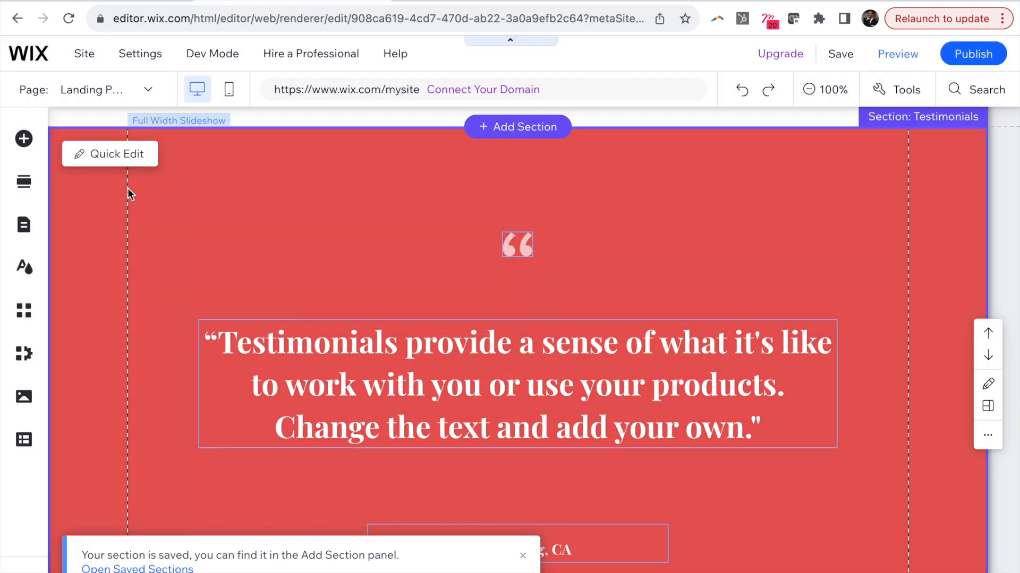
# Step: Open the store's Product Page and set its page layout to No header & footer
pyautogui.click(150, 91)
pyautogui.scroll(-2, 55, 472)
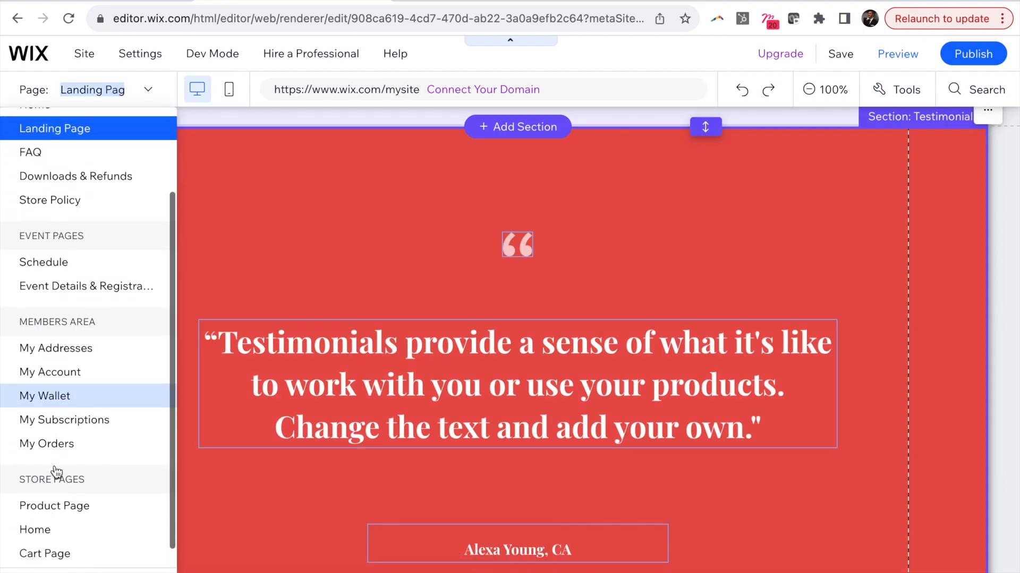
pyautogui.click(68, 498)
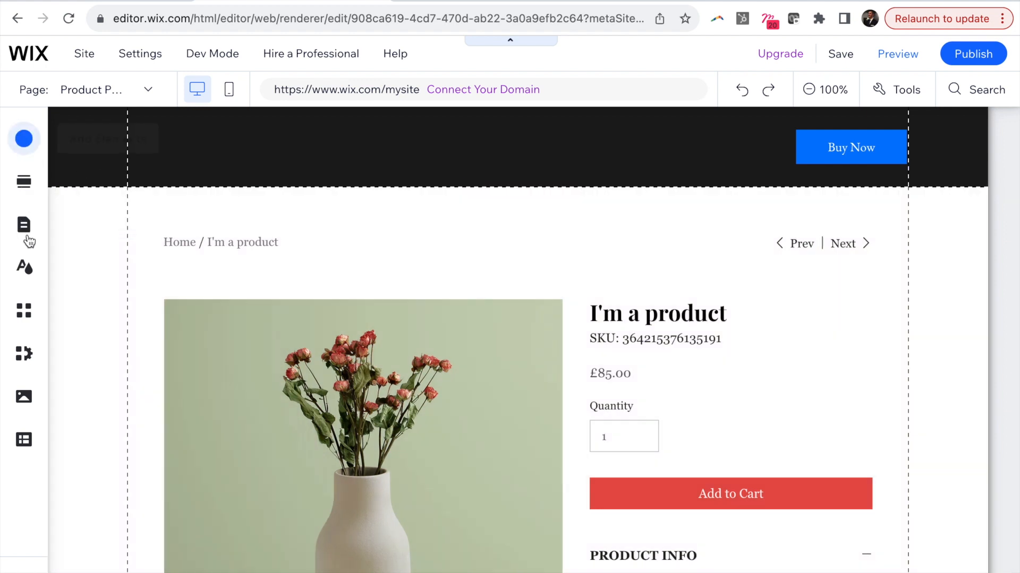
pyautogui.click(23, 227)
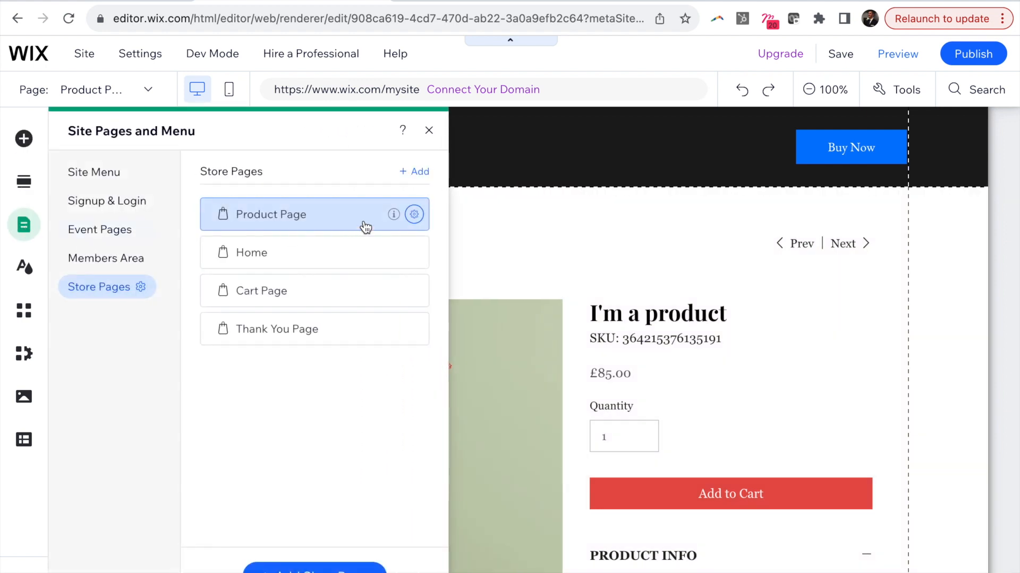
pyautogui.click(414, 215)
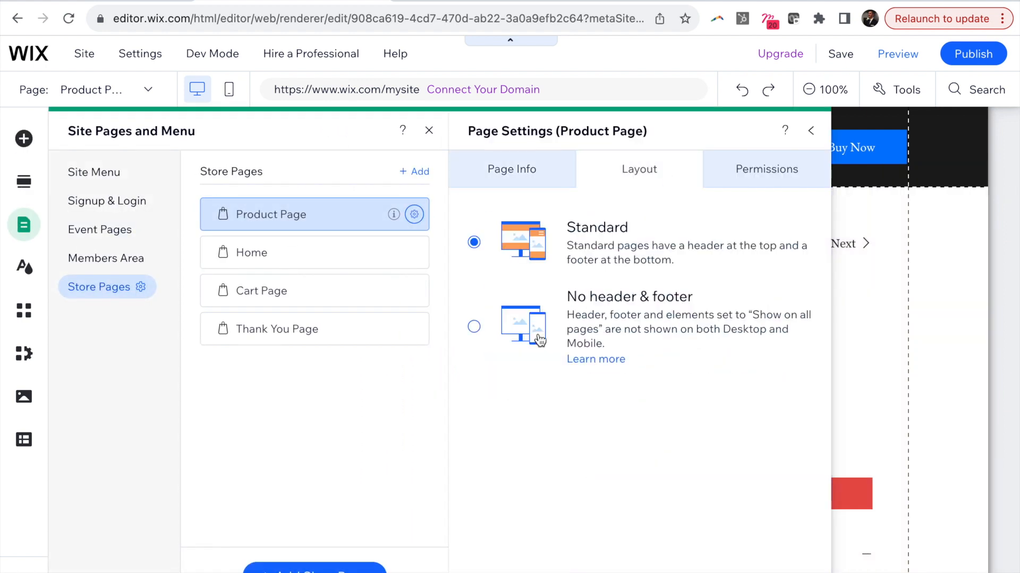
pyautogui.click(474, 327)
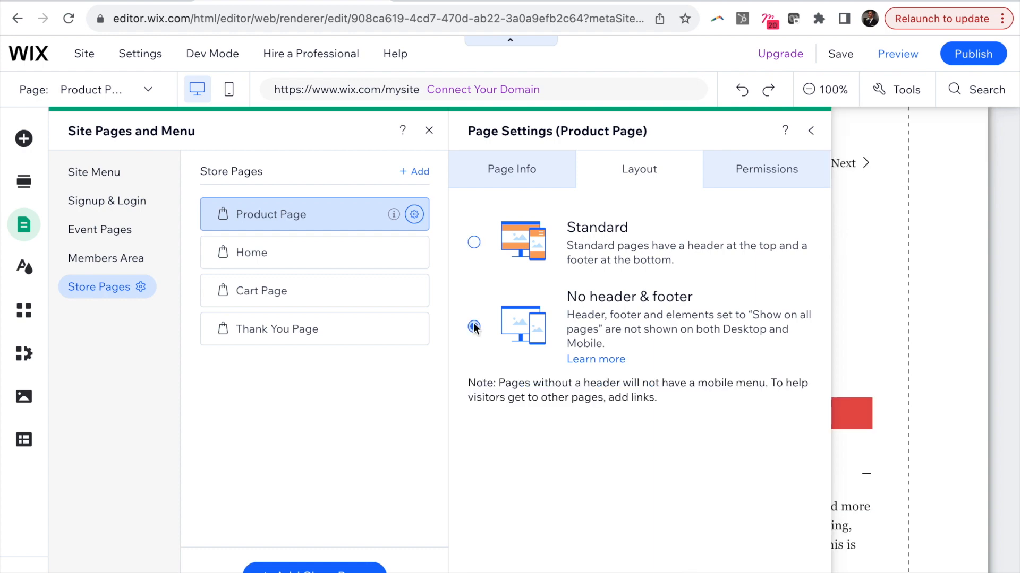
pyautogui.press('Escape')
# Step: Hide the SKU, quantity, navigation and Add to Cart button on the product page, and show the Buy Now button instead
pyautogui.rightClick(753, 201)
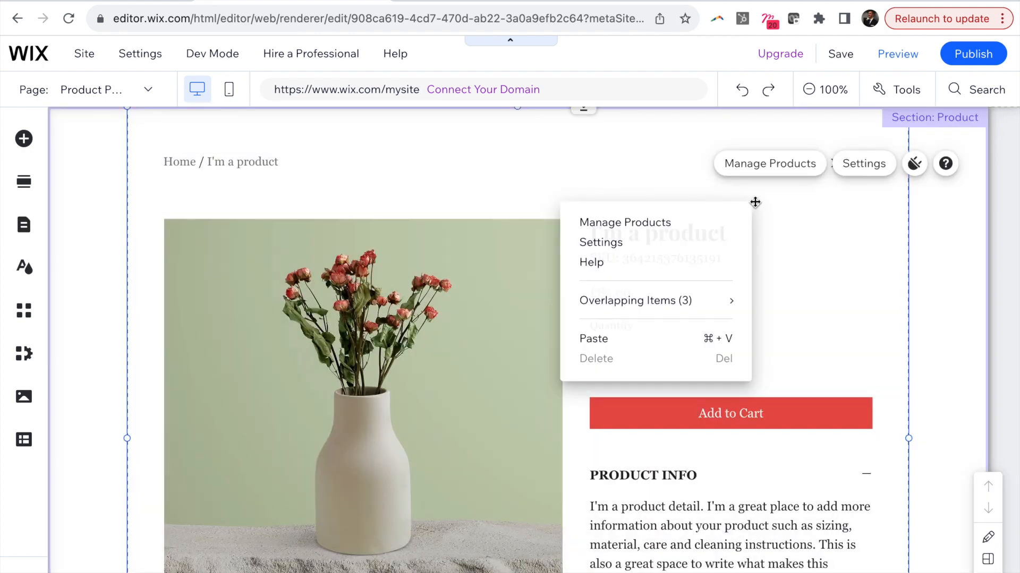
pyautogui.click(858, 167)
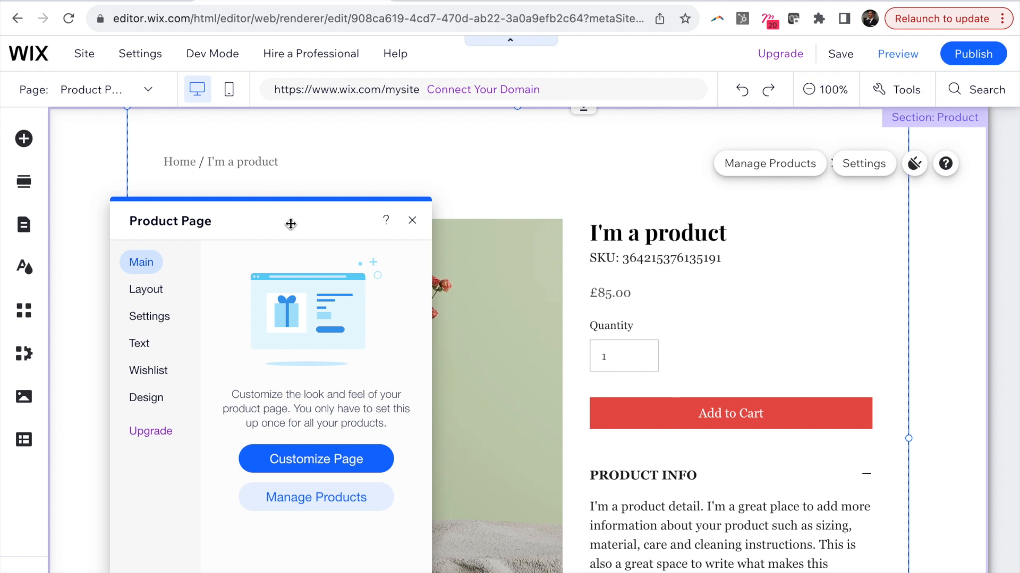
pyautogui.click(155, 320)
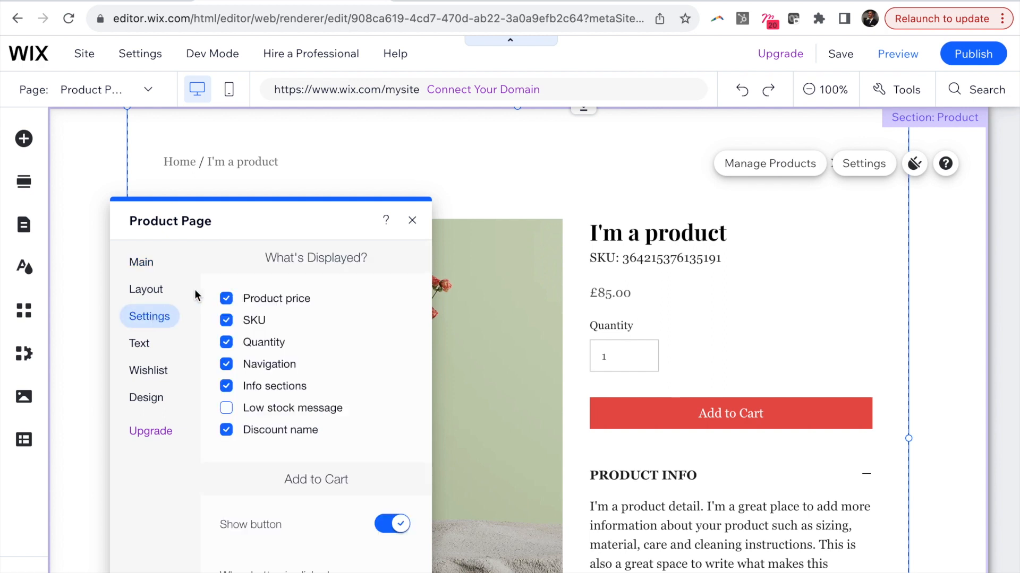
pyautogui.click(227, 343)
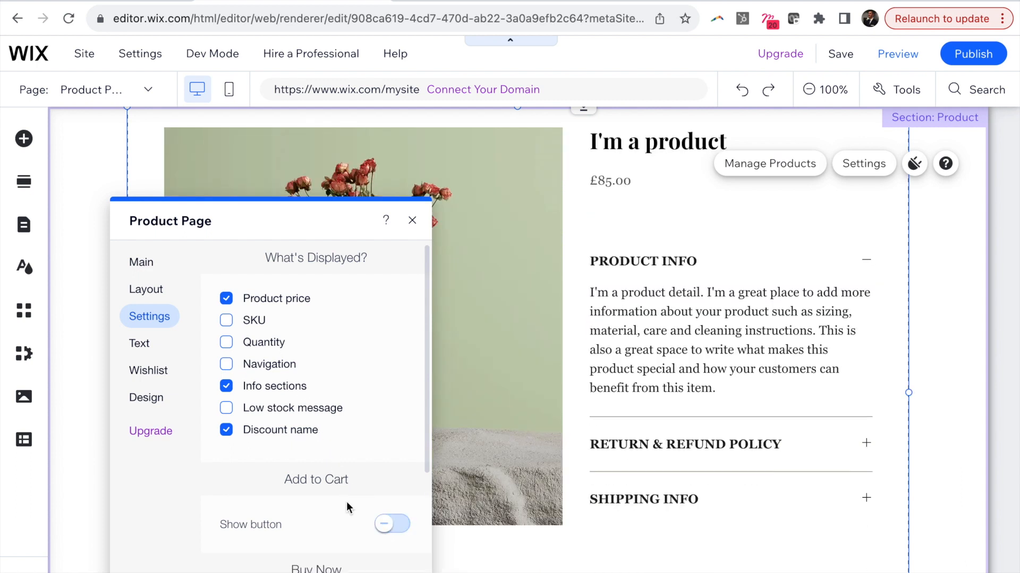
pyautogui.scroll(-4, 348, 508)
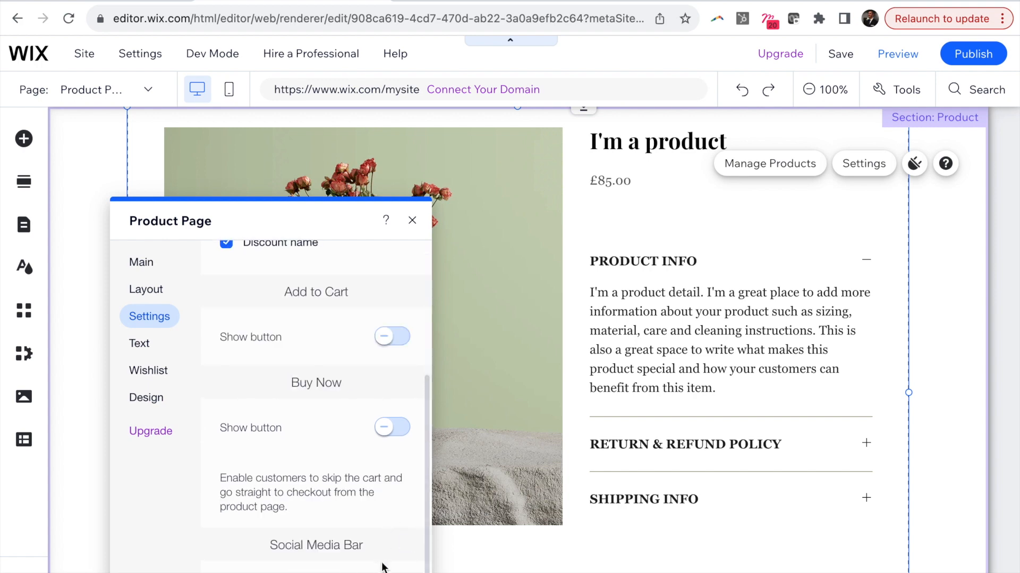
pyautogui.click(384, 430)
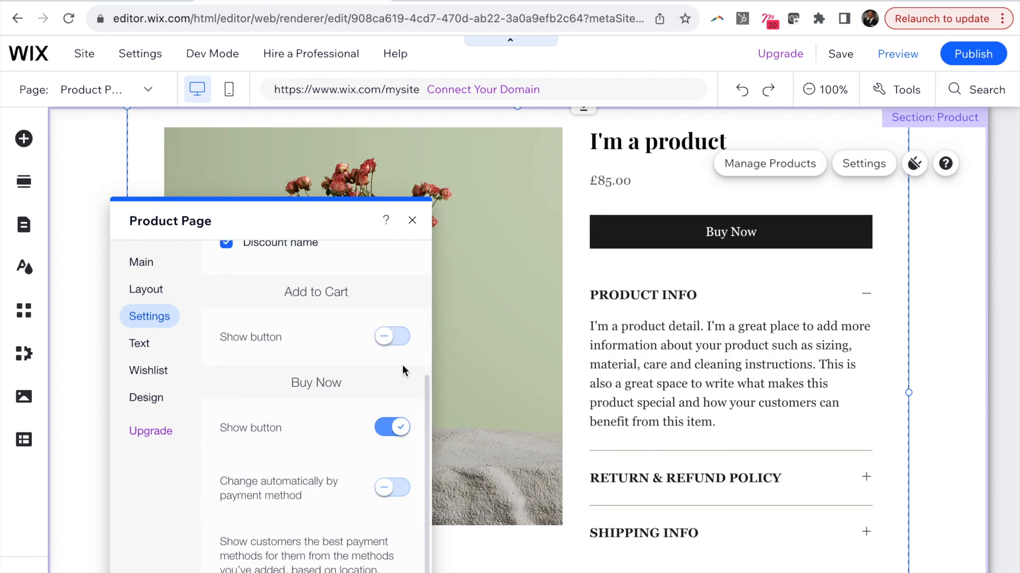
pyautogui.click(412, 220)
# Step: Insert the saved Testimonials section below the product section and reduce the product section's empty space above it
pyautogui.scroll(-8, 671, 373)
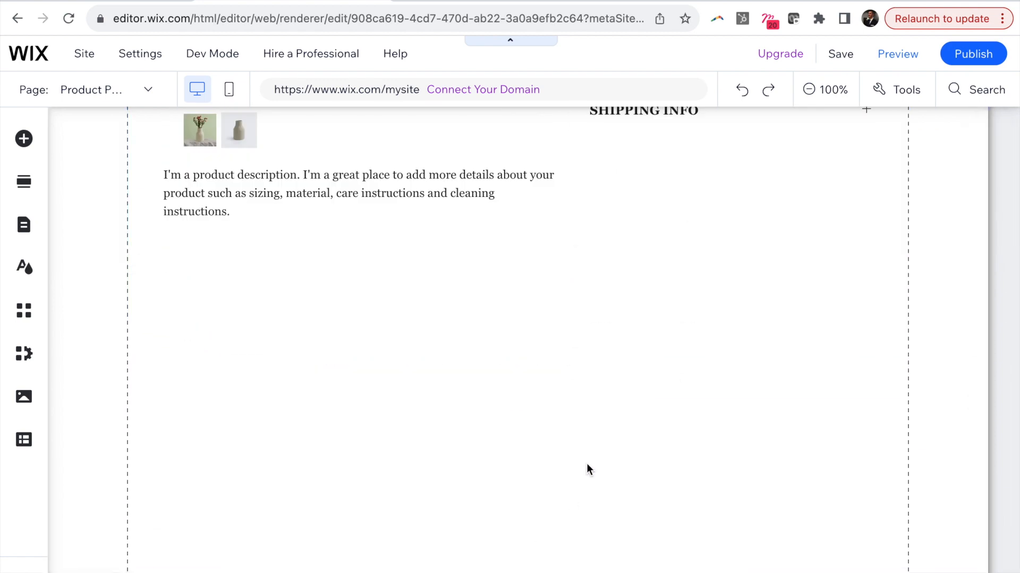
pyautogui.click(529, 570)
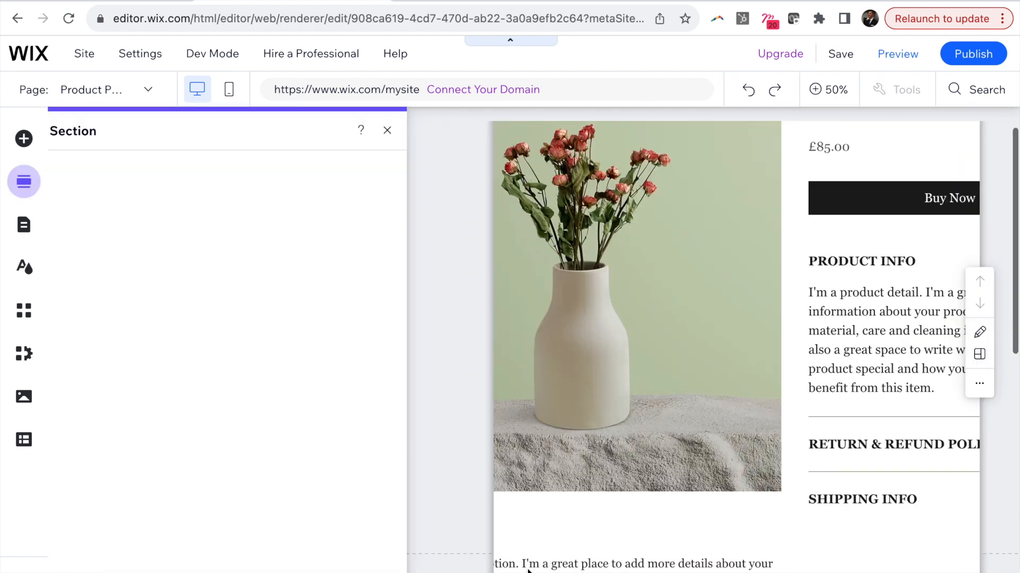
pyautogui.scroll(-4, 93, 404)
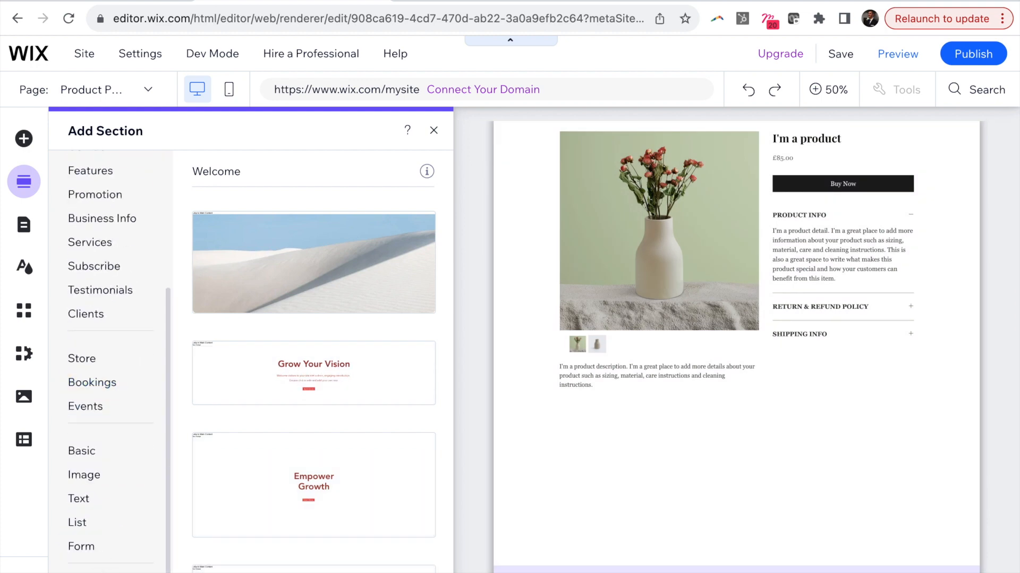
pyautogui.scroll(3, 333, 322)
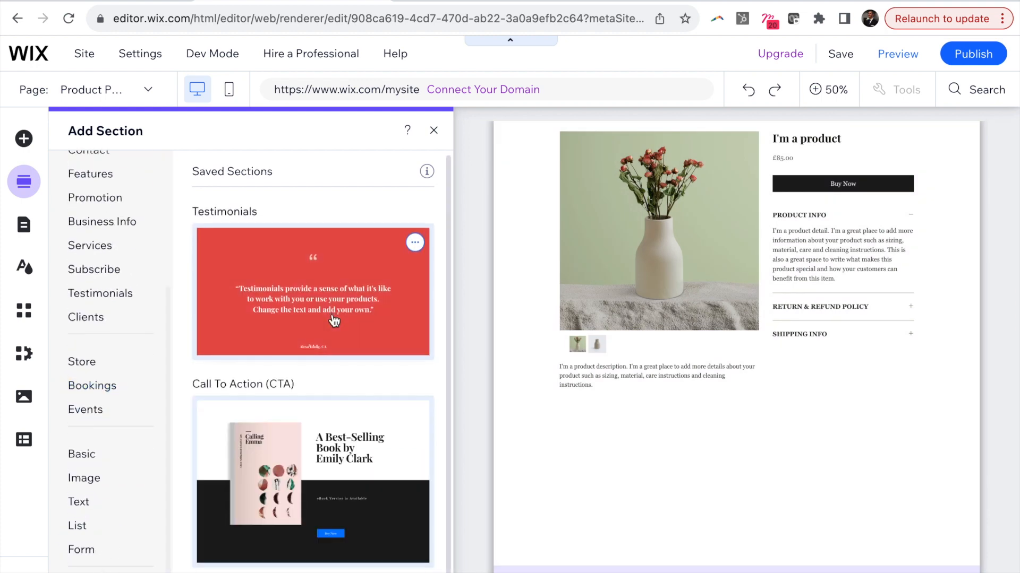
pyautogui.click(333, 321)
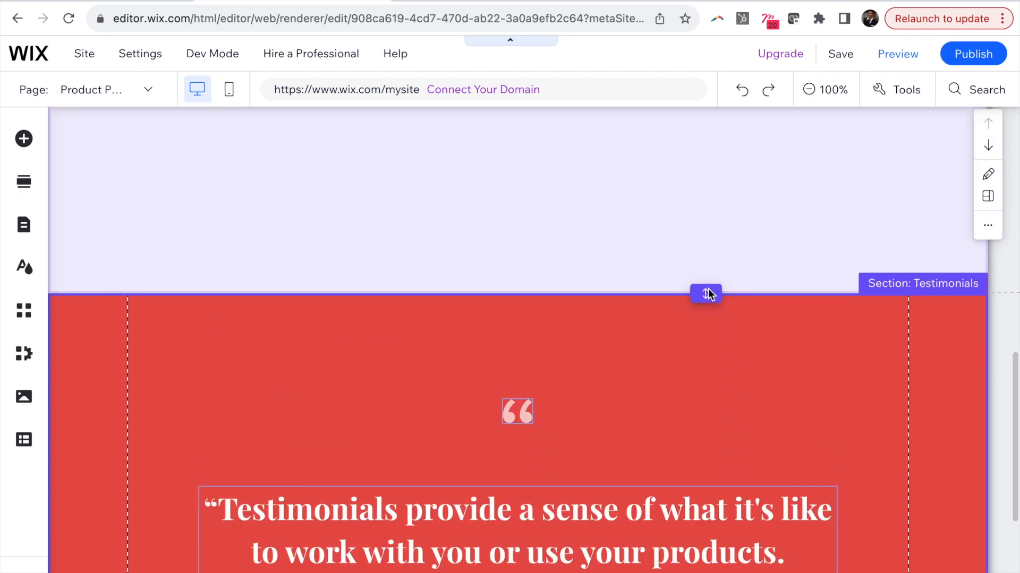
pyautogui.doubleClick(705, 293)
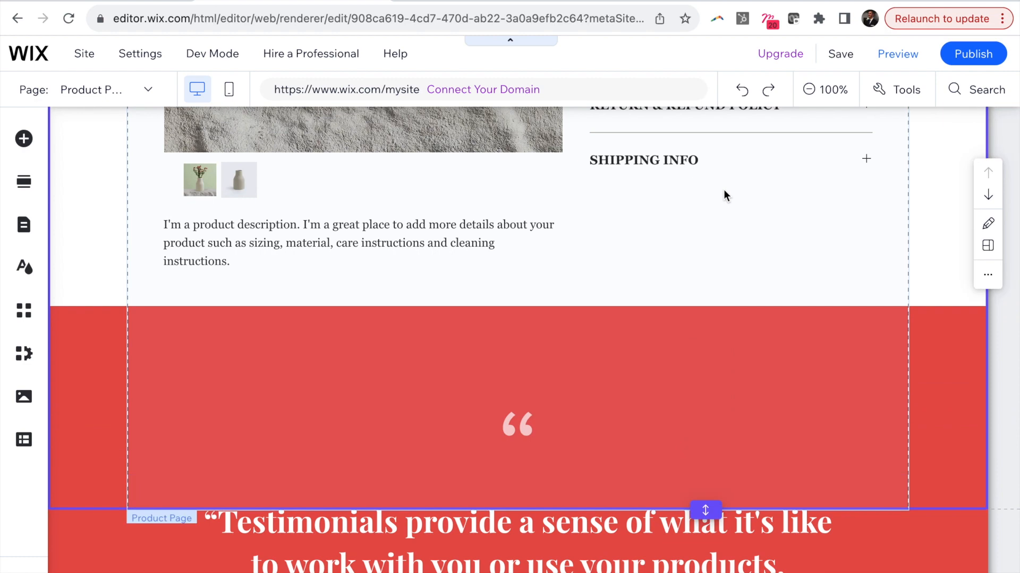
# Step: Check the product page and its Testimonials section in the mobile version and return to the desktop version
pyautogui.scroll(6, 723, 189)
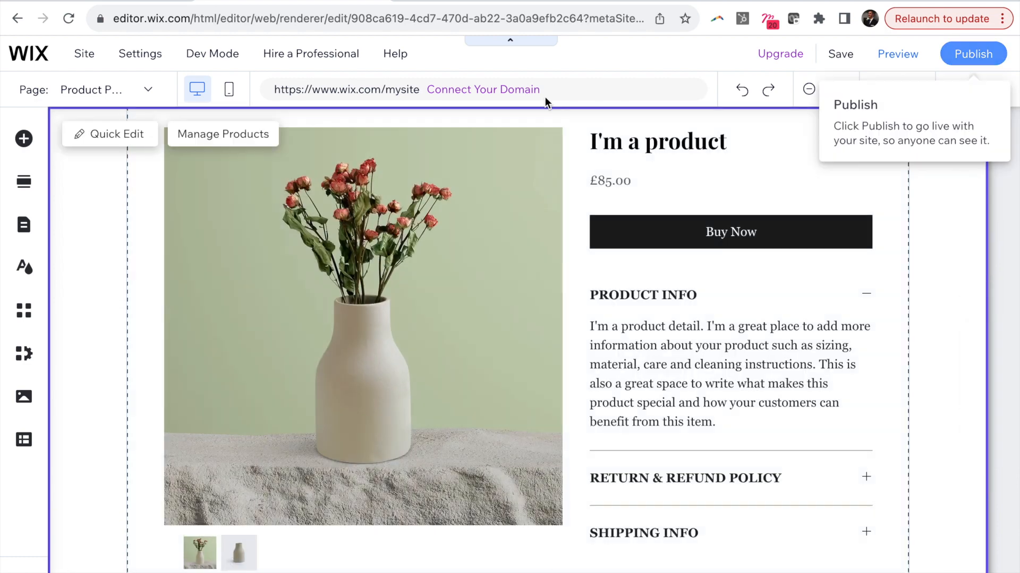
pyautogui.click(229, 89)
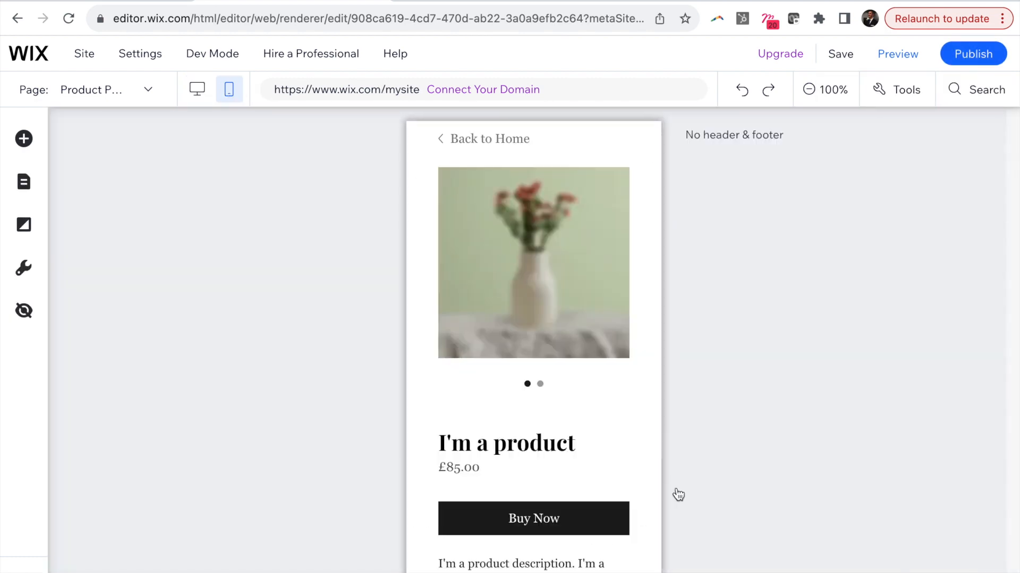
pyautogui.scroll(-5, 615, 400)
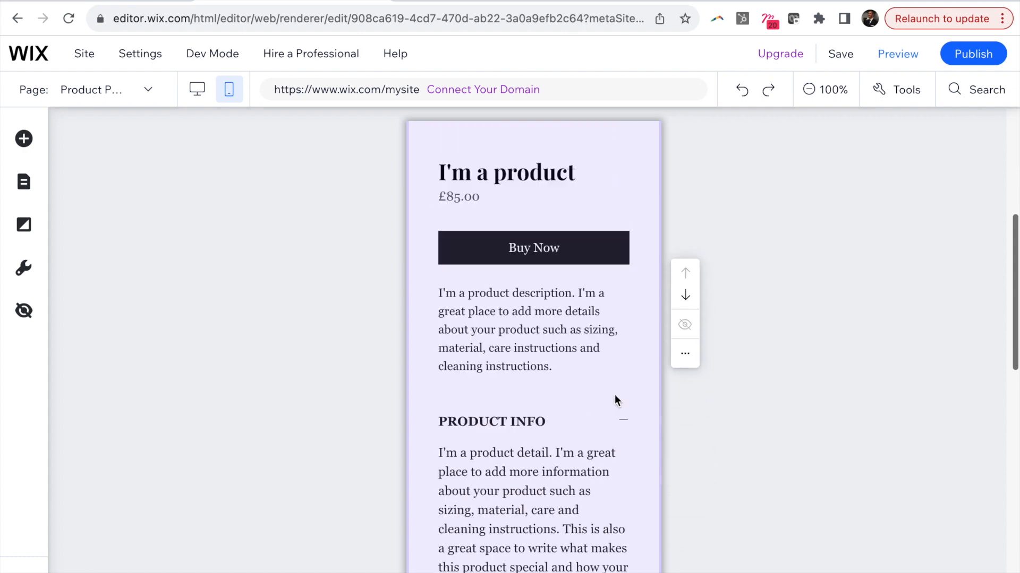
pyautogui.scroll(-10, 615, 400)
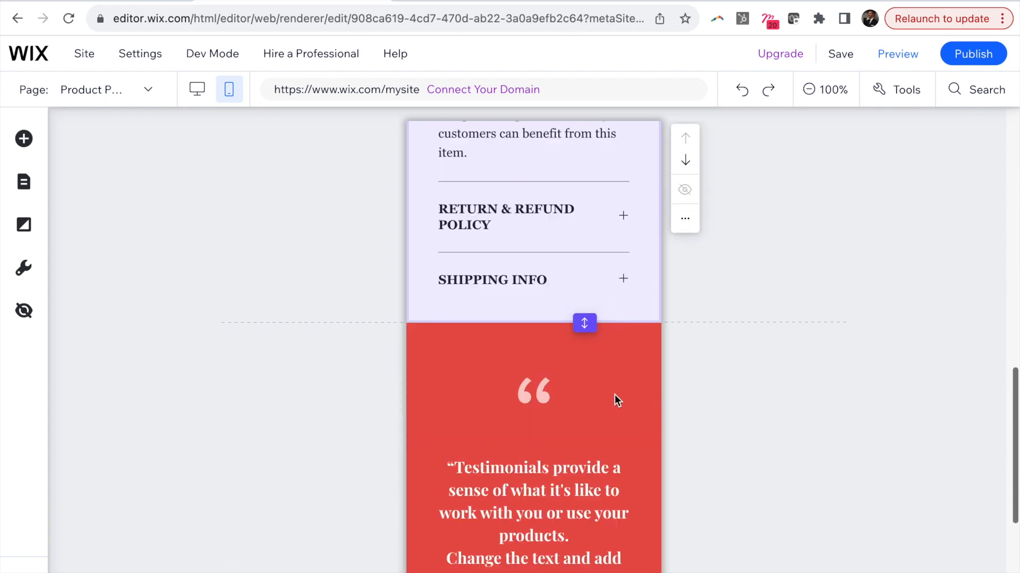
pyautogui.scroll(-2, 614, 394)
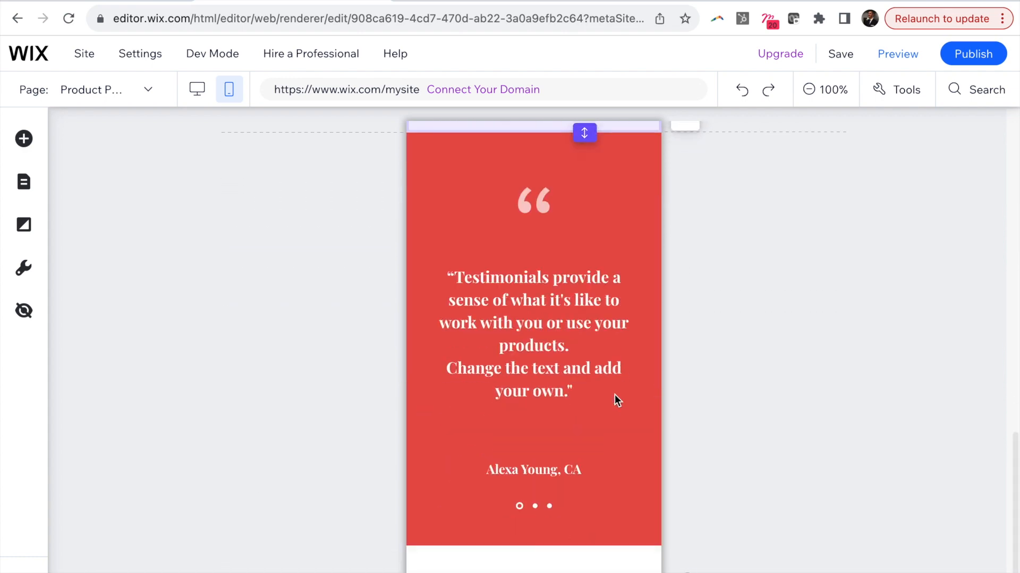
pyautogui.click(197, 90)
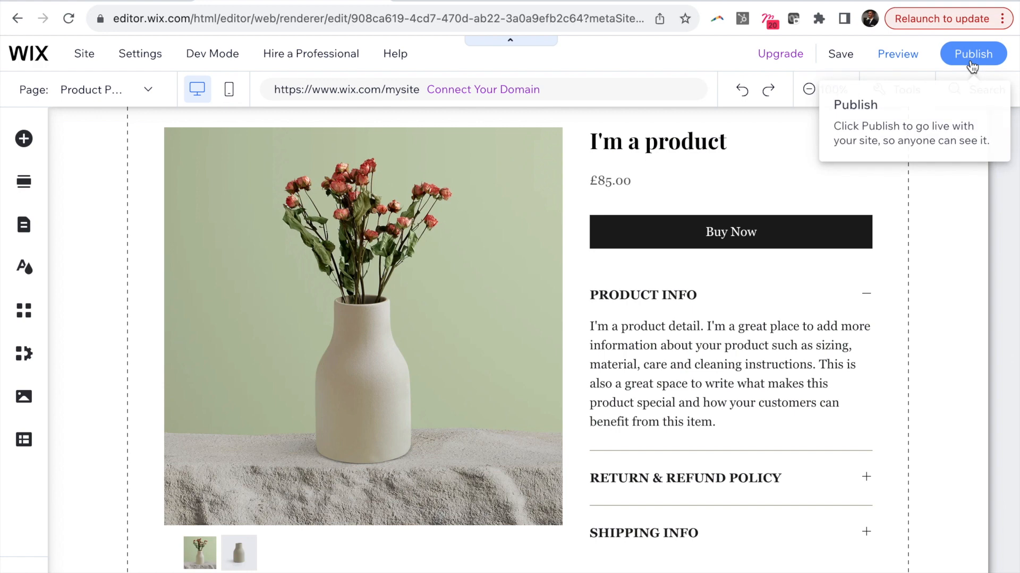
# Step: Publish the site and test the live purchase flow from the landing page through the product page's Buy Now button
pyautogui.click(970, 59)
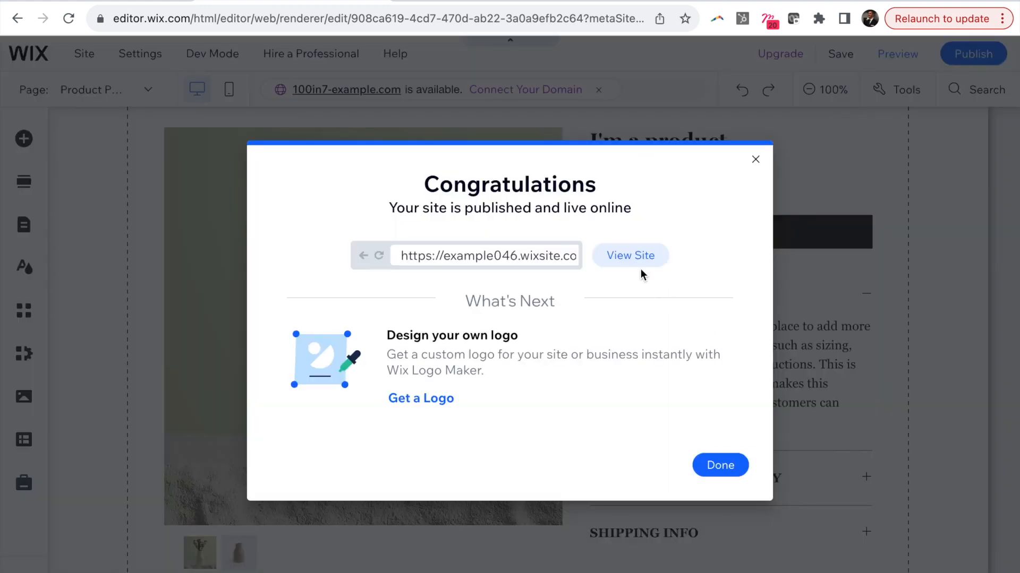
pyautogui.click(630, 256)
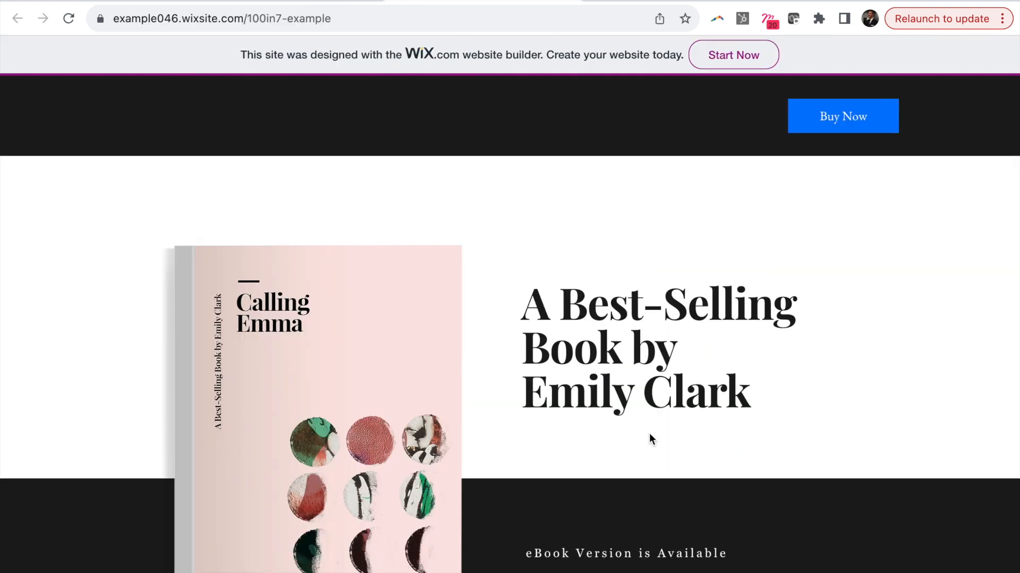
pyautogui.scroll(-2, 658, 428)
pyautogui.click(629, 505)
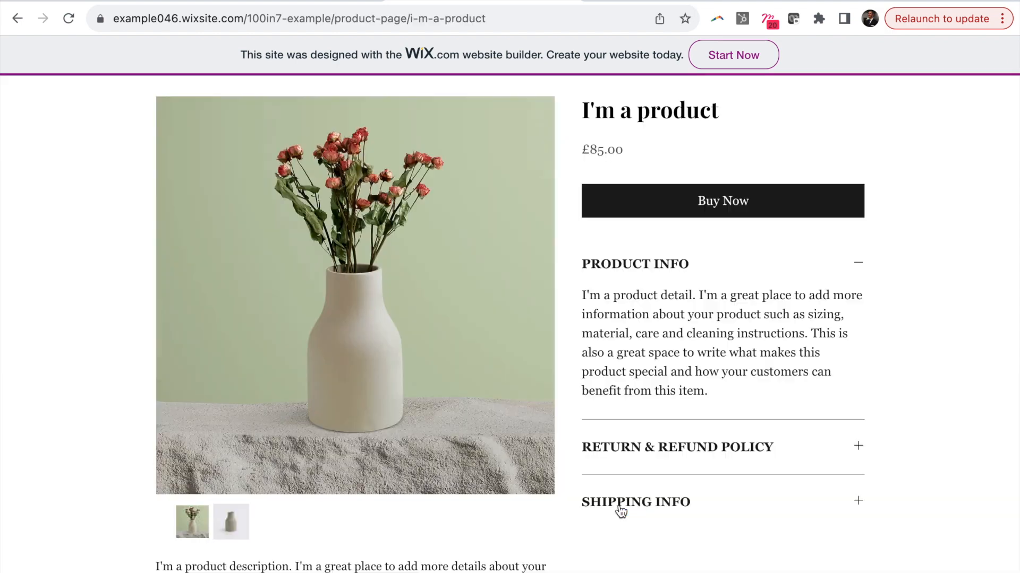
pyautogui.click(806, 201)
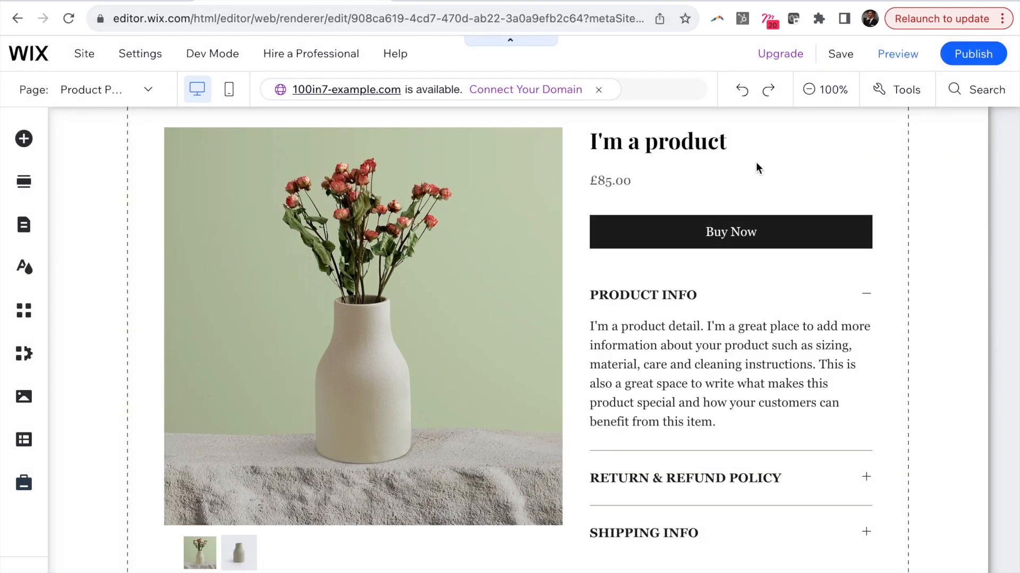
# Step: Add a dark View More button to the product page and change its text to Buy Now
pyautogui.click(27, 141)
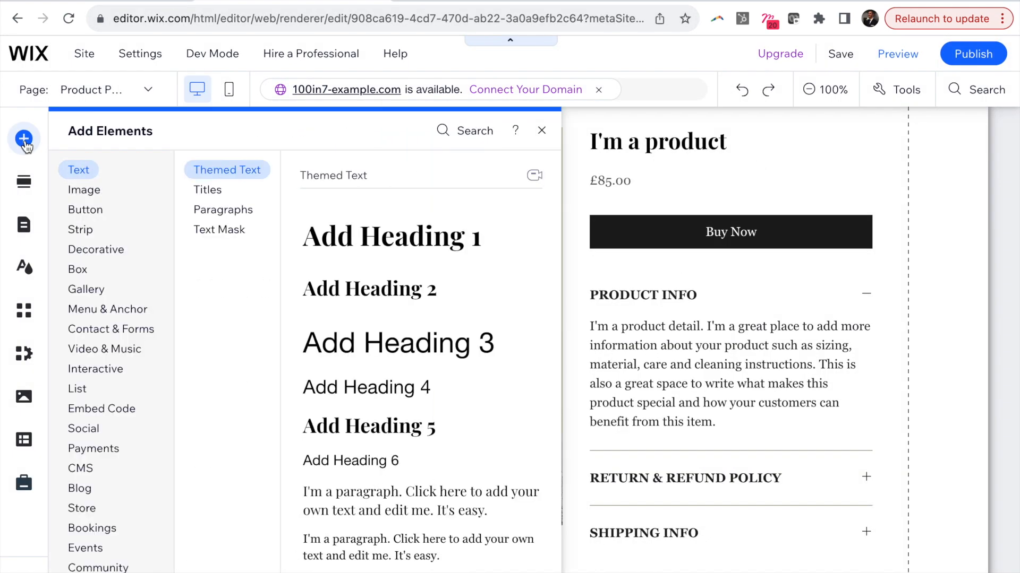
pyautogui.click(90, 210)
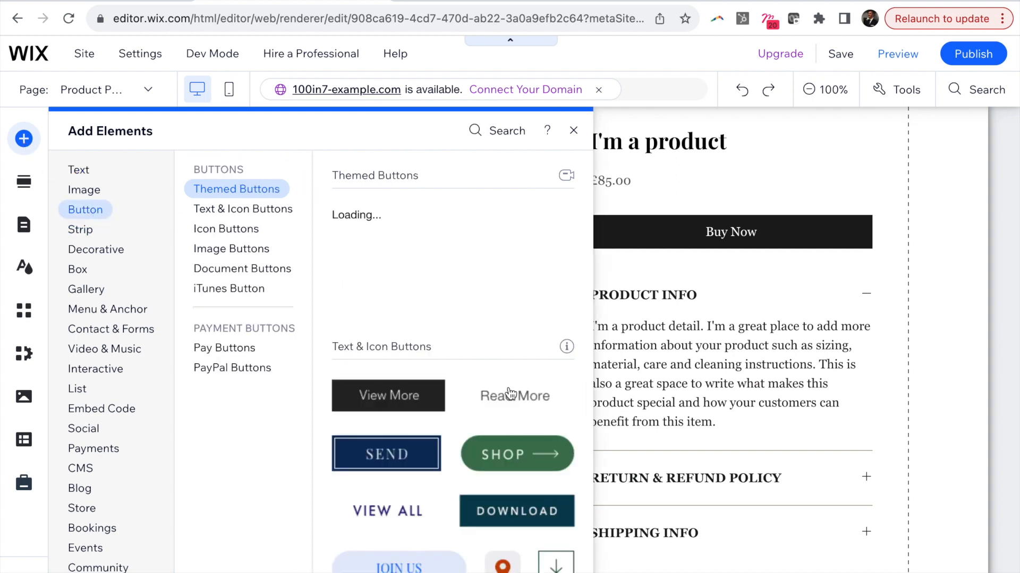
pyautogui.click(433, 405)
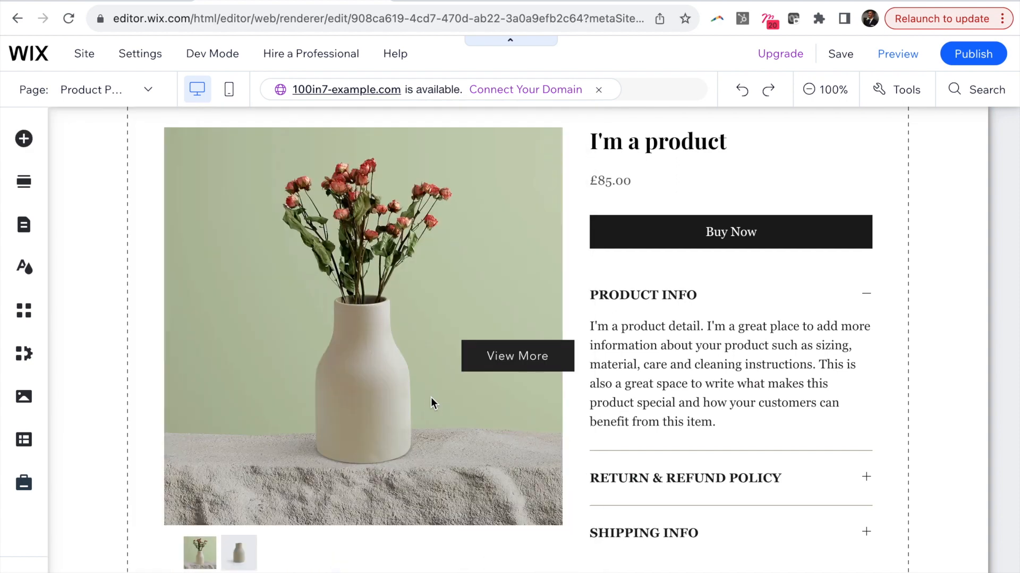
pyautogui.doubleClick(560, 357)
pyautogui.write('Bu')
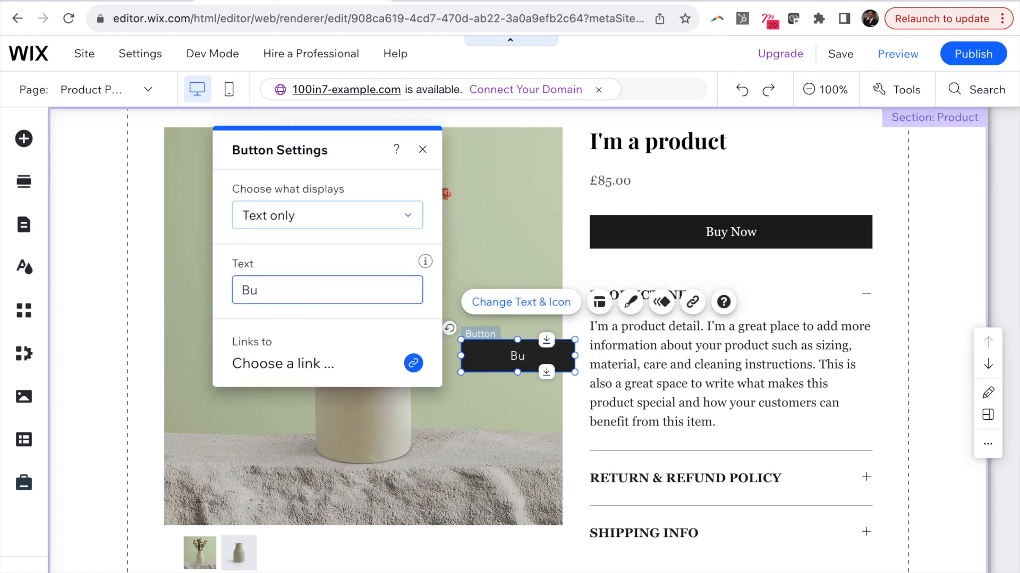
pyautogui.write('y Now')
pyautogui.click(422, 150)
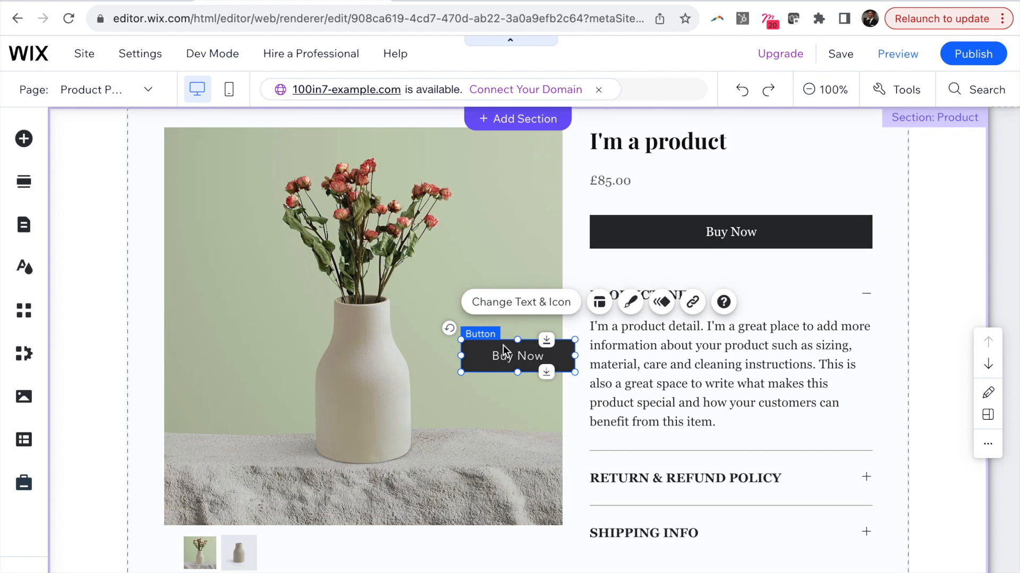
# Step: Move the new Buy Now button over the store's own Buy Now button and enlarge it to cover that button completely
pyautogui.moveTo(502, 357); pyautogui.dragTo(631, 233)
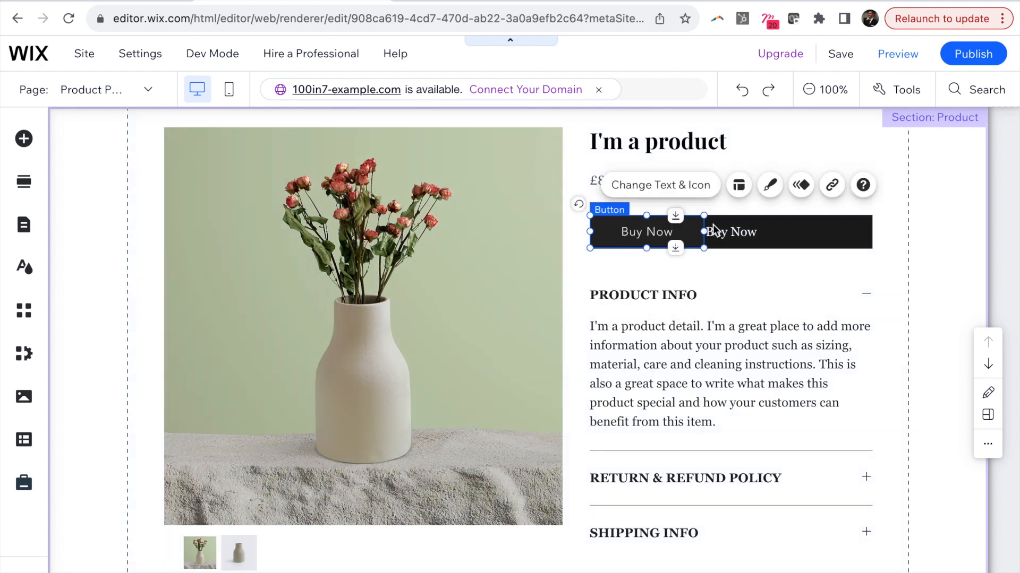
pyautogui.moveTo(704, 232); pyautogui.dragTo(876, 230)
pyautogui.moveTo(733, 251); pyautogui.dragTo(733, 250)
pyautogui.moveTo(590, 216); pyautogui.dragTo(588, 214)
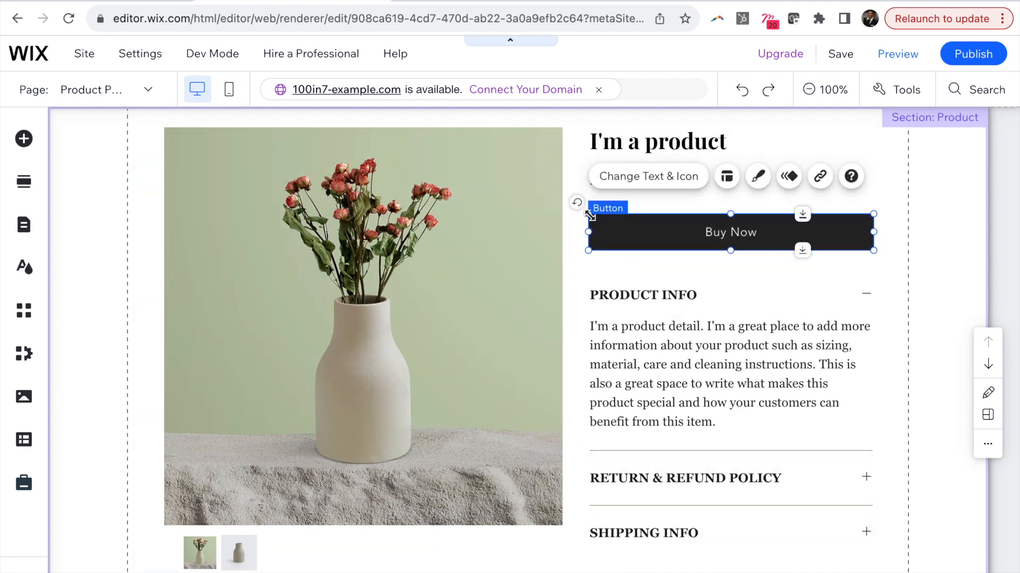
pyautogui.click(902, 242)
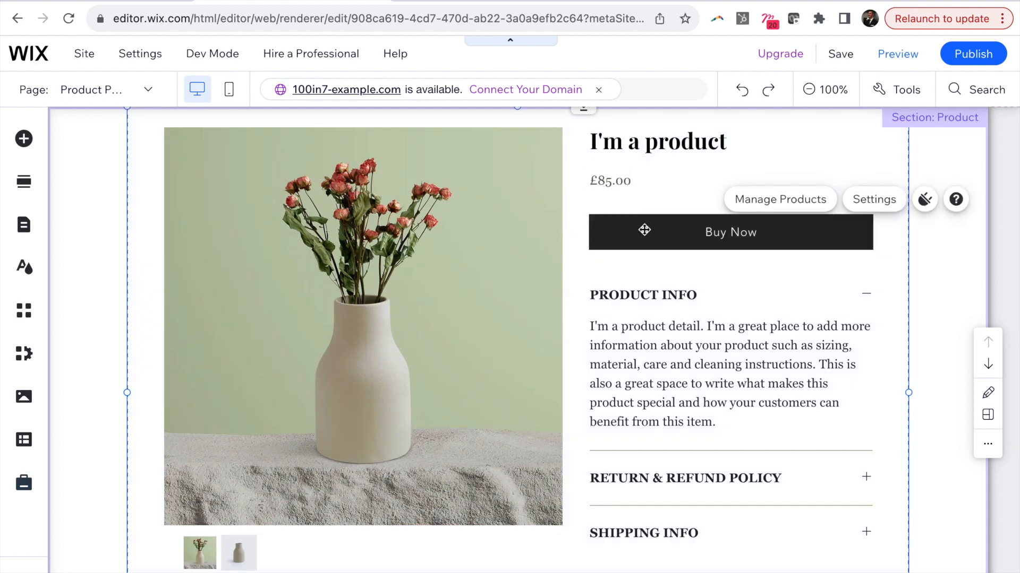
# Step: In the mobile version, move the added Buy Now button over the store's own Buy Now button and enlarge it to cover it
pyautogui.click(229, 90)
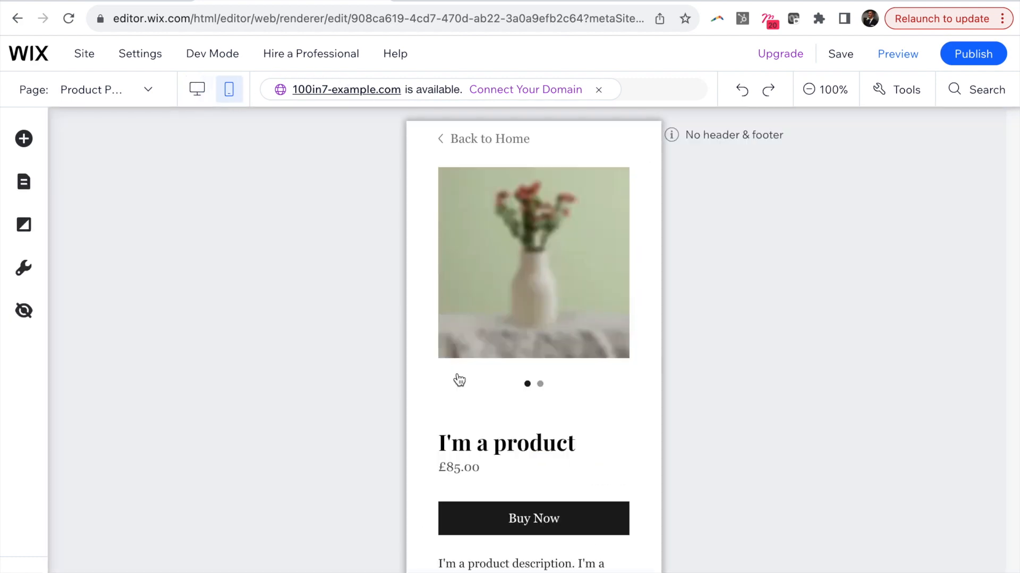
pyautogui.click(635, 458)
pyautogui.scroll(-9, 635, 458)
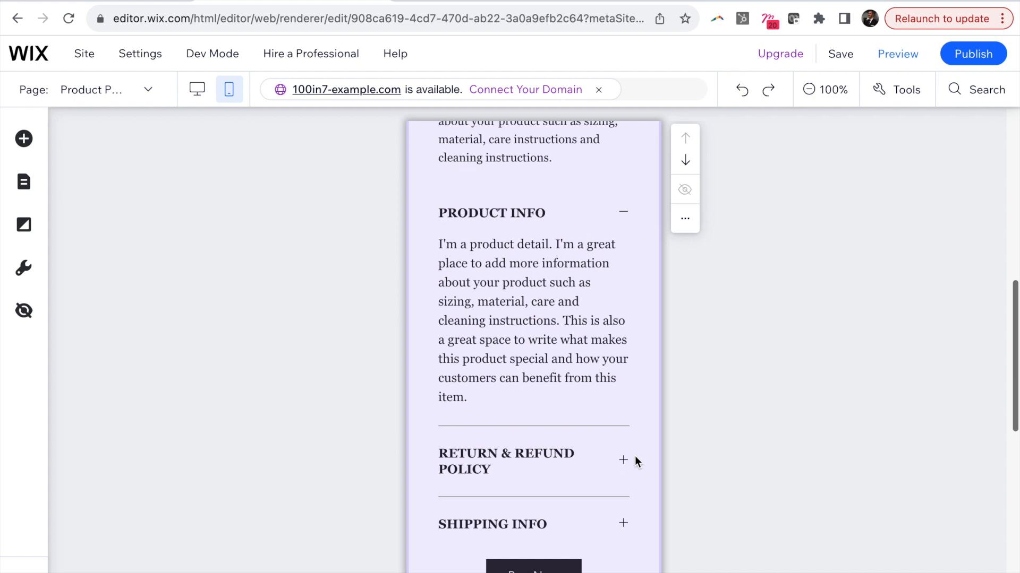
pyautogui.click(534, 566)
pyautogui.moveTo(533, 566); pyautogui.dragTo(629, 538)
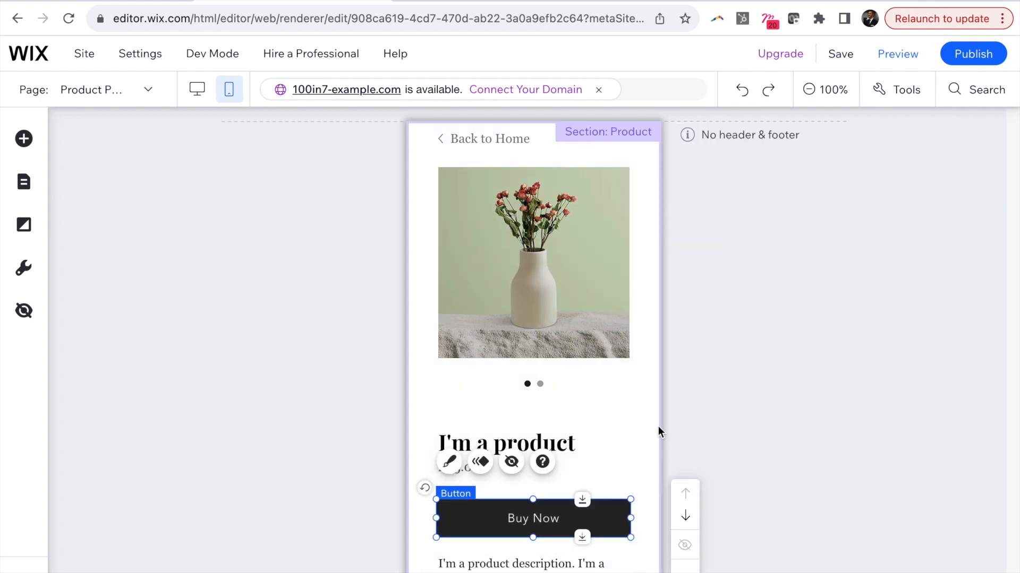
pyautogui.click(630, 429)
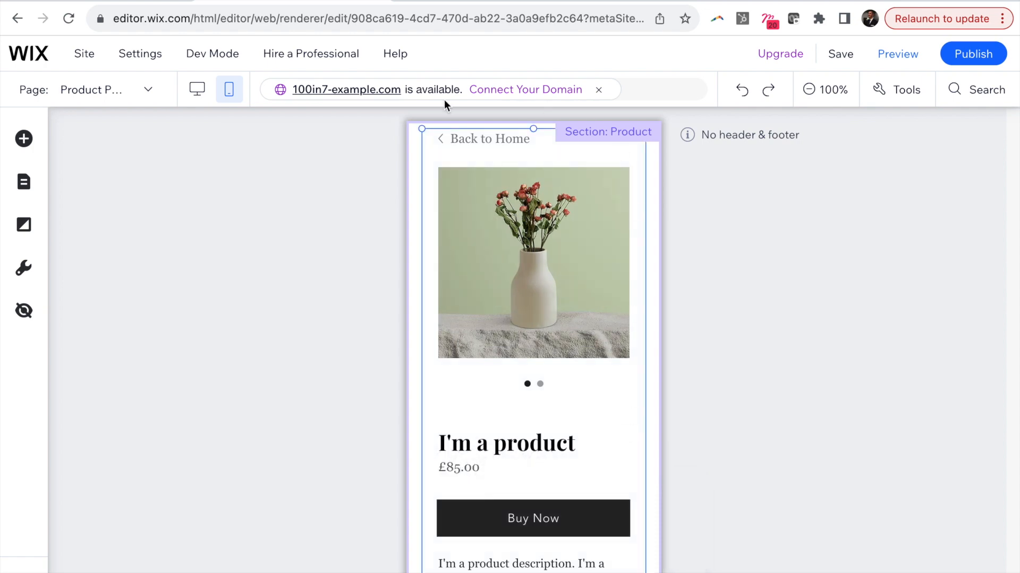
# Step: Return to the desktop version and add a blank page named "We can't accept online orders right now" to the site menu
pyautogui.click(196, 90)
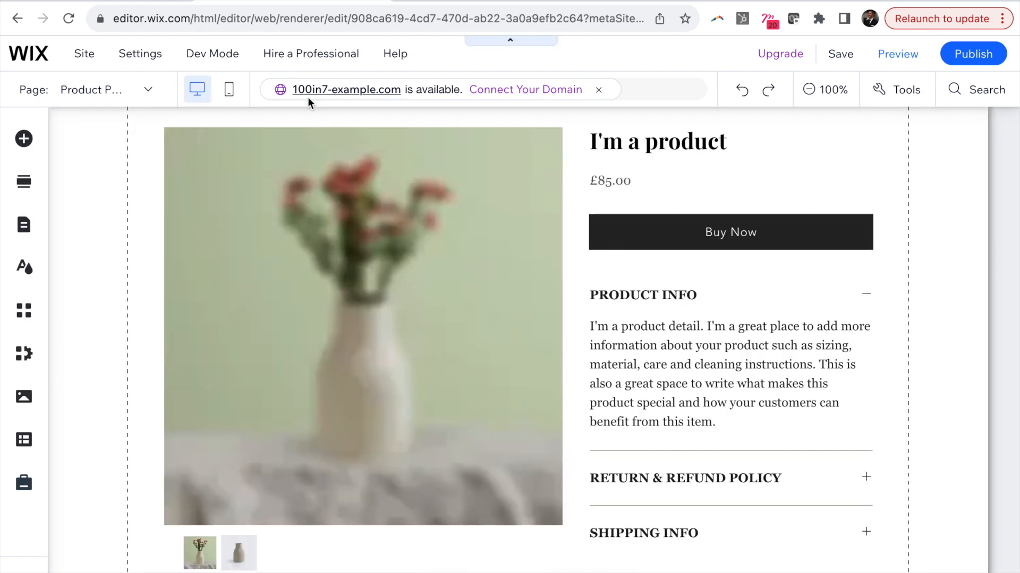
pyautogui.click(23, 226)
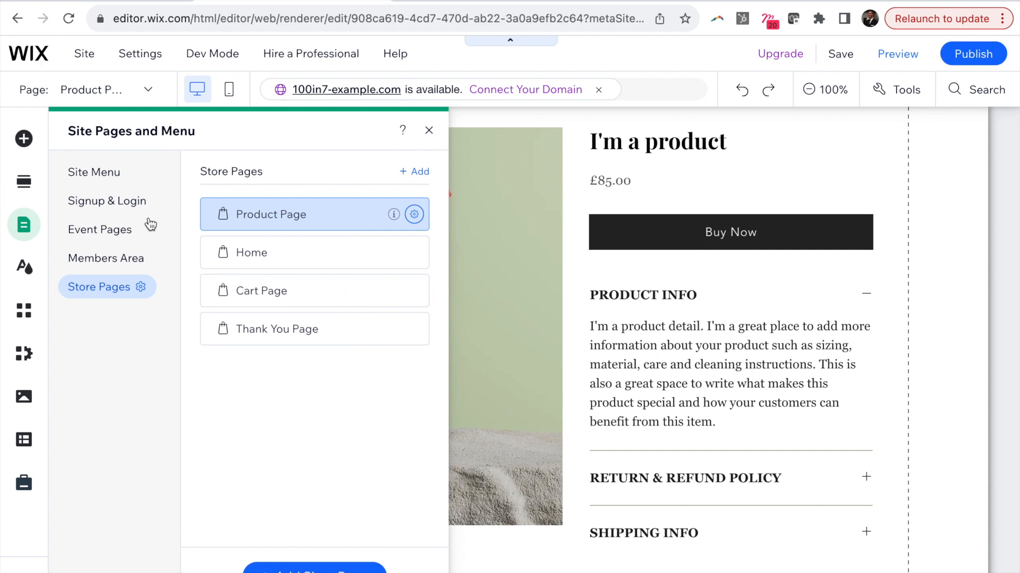
pyautogui.click(108, 182)
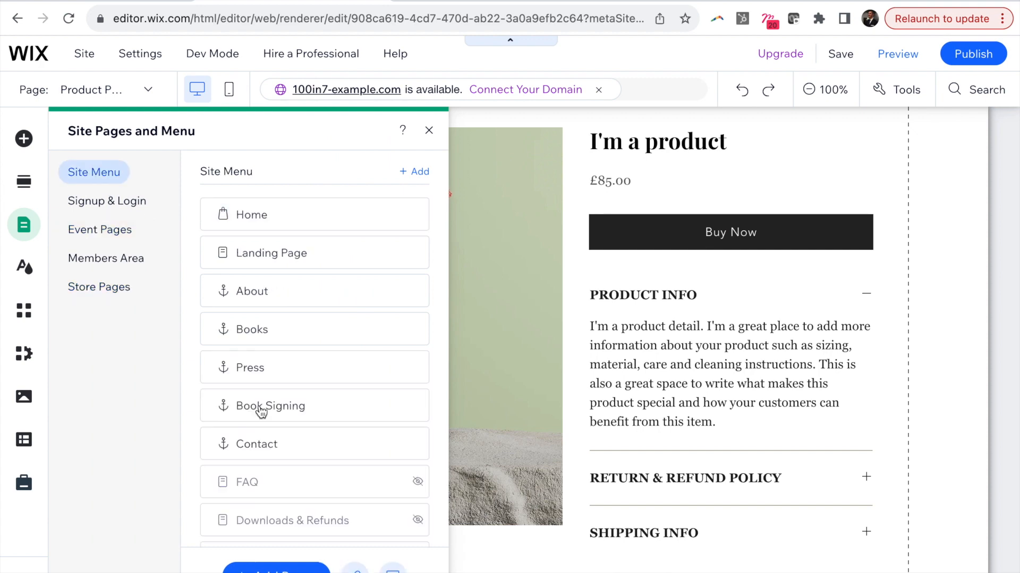
pyautogui.click(287, 570)
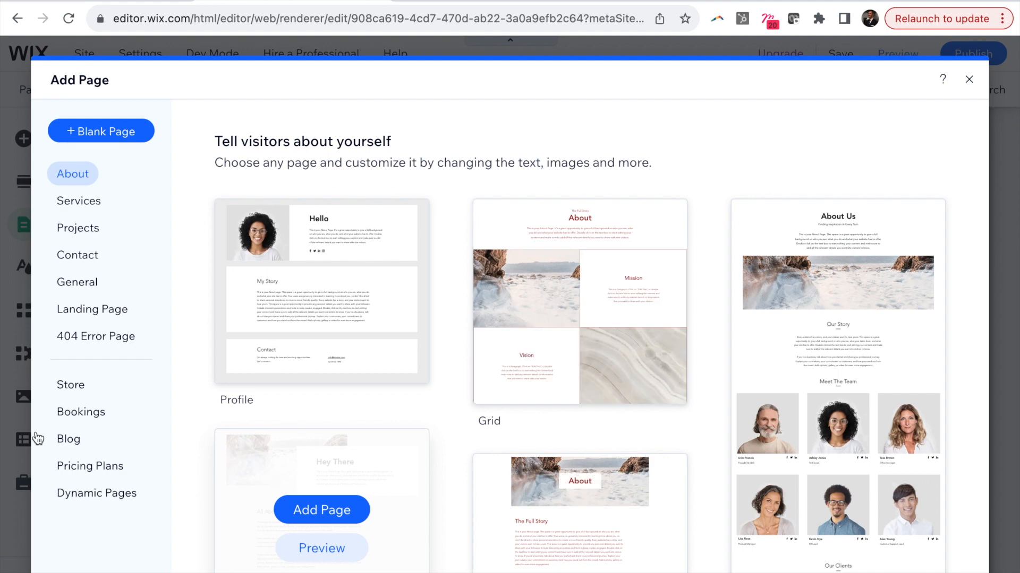
pyautogui.click(141, 131)
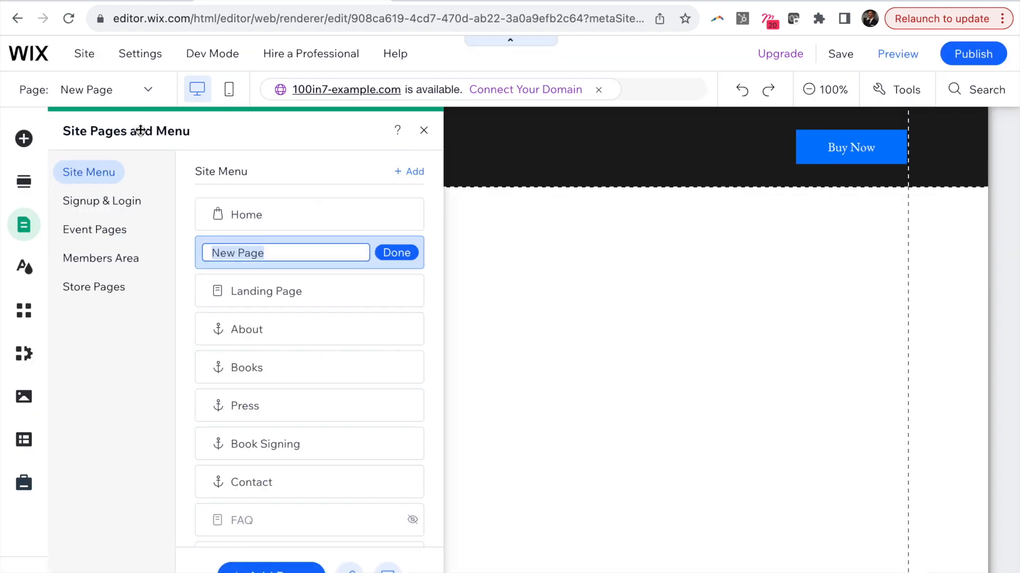
pyautogui.write('We')
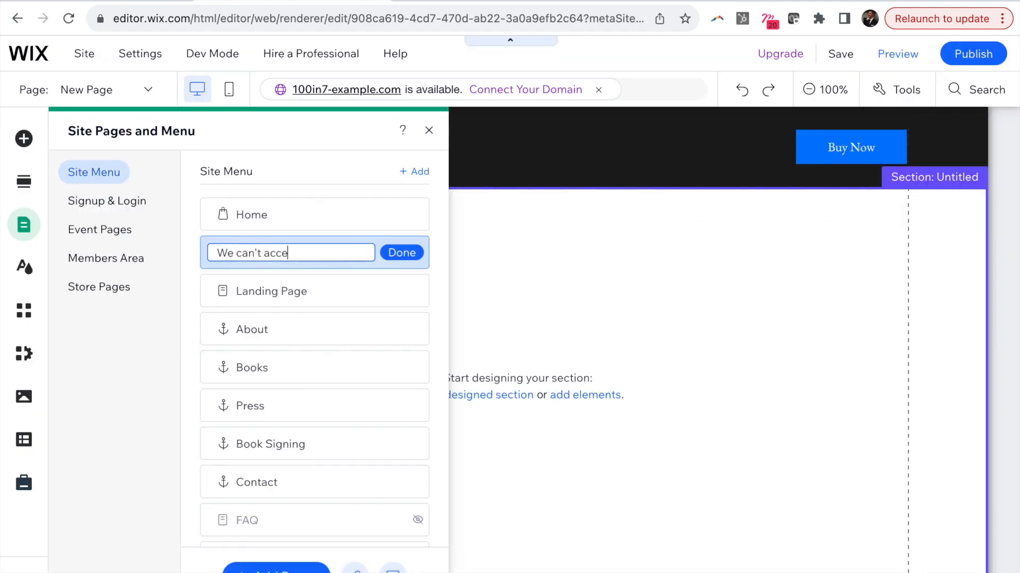
pyautogui.write(" can't accept online orders right now")
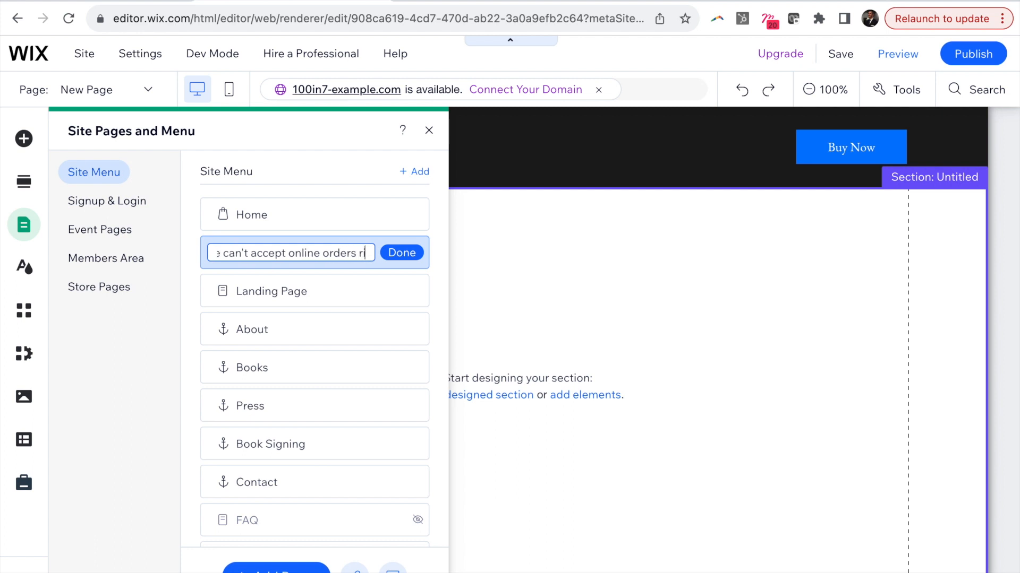
pyautogui.click(403, 253)
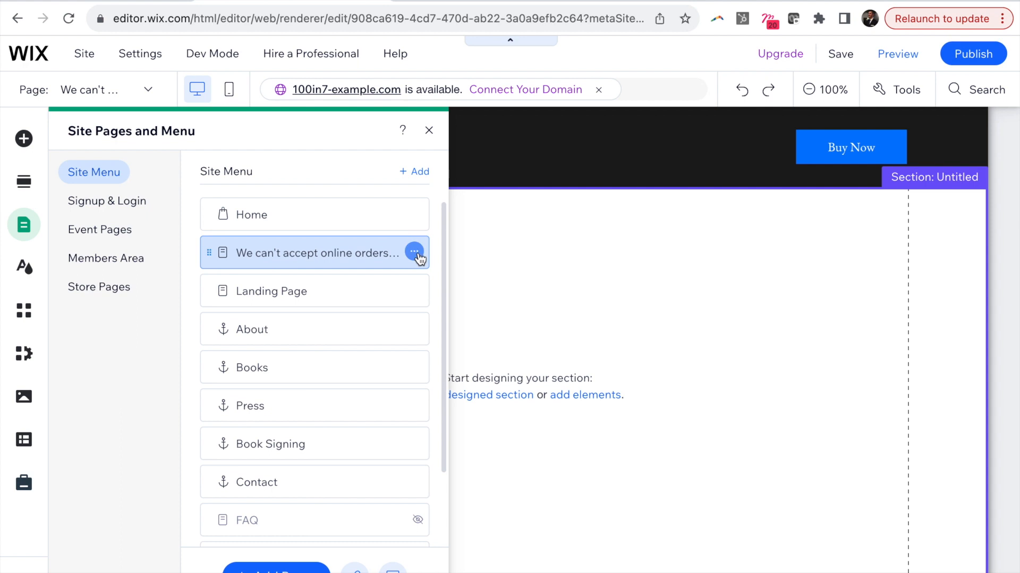
# Step: Set the new page's layout to No header & footer and close its page settings
pyautogui.click(414, 252)
pyautogui.click(505, 253)
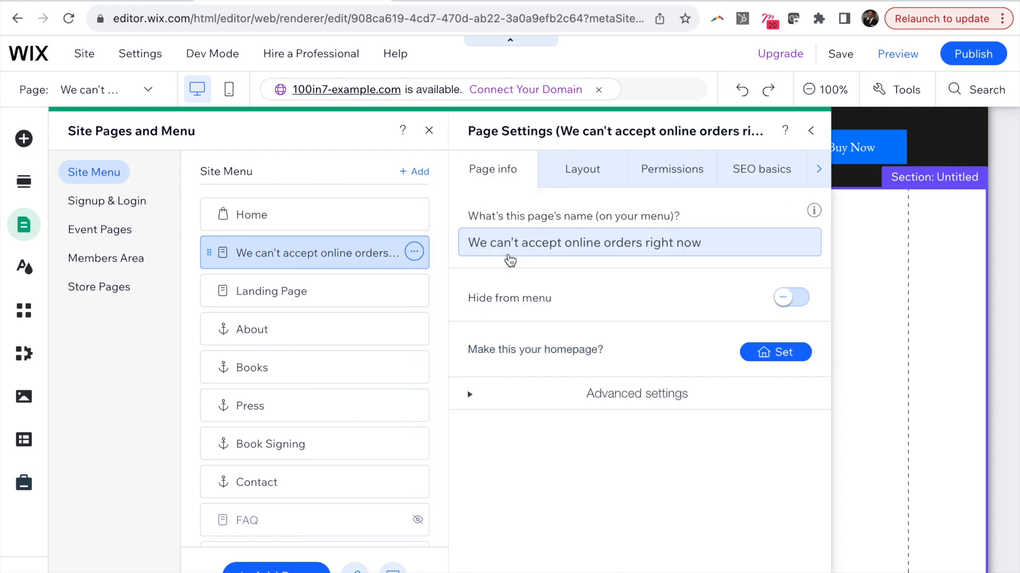
pyautogui.click(602, 174)
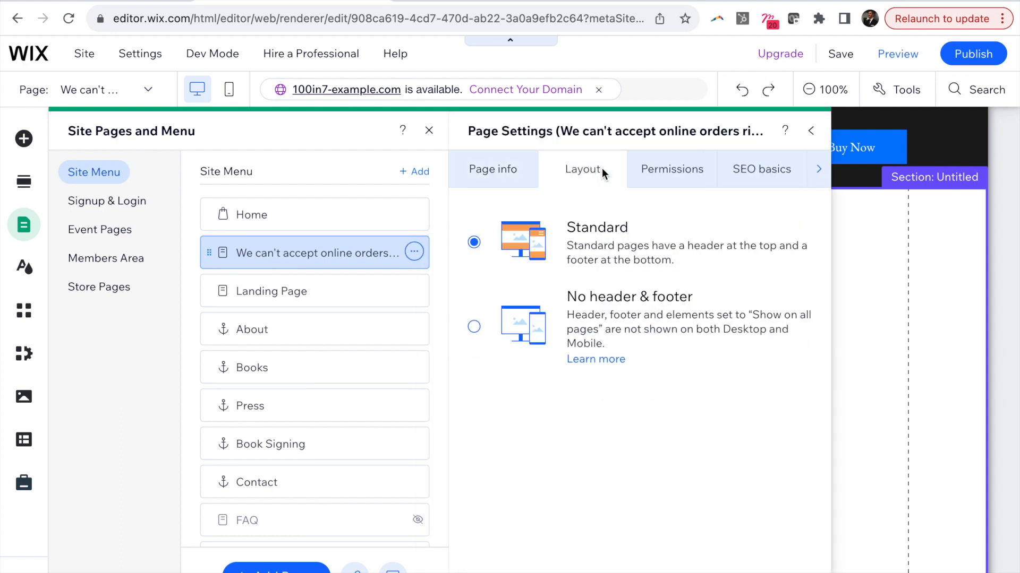
pyautogui.click(475, 327)
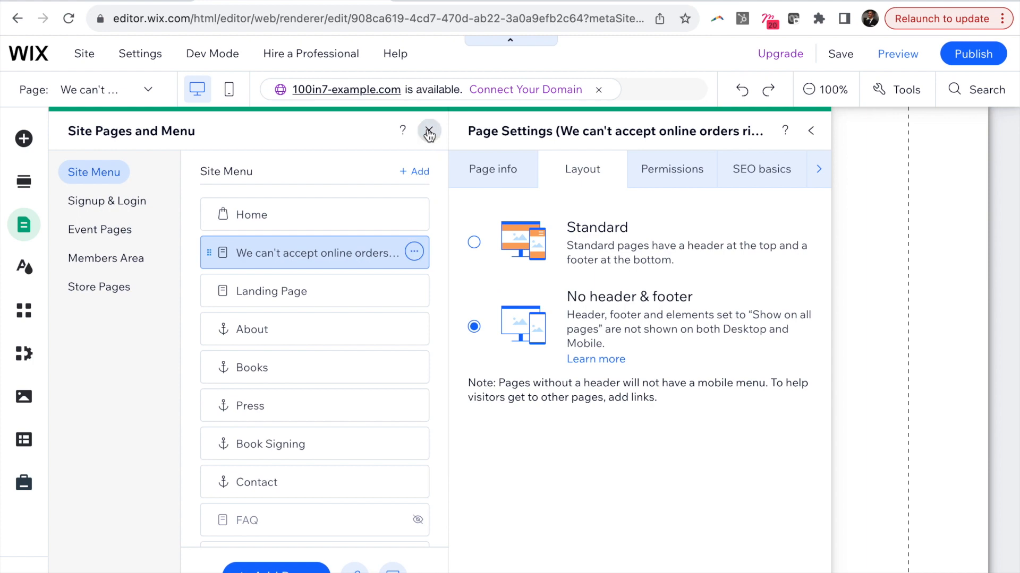
pyautogui.click(429, 131)
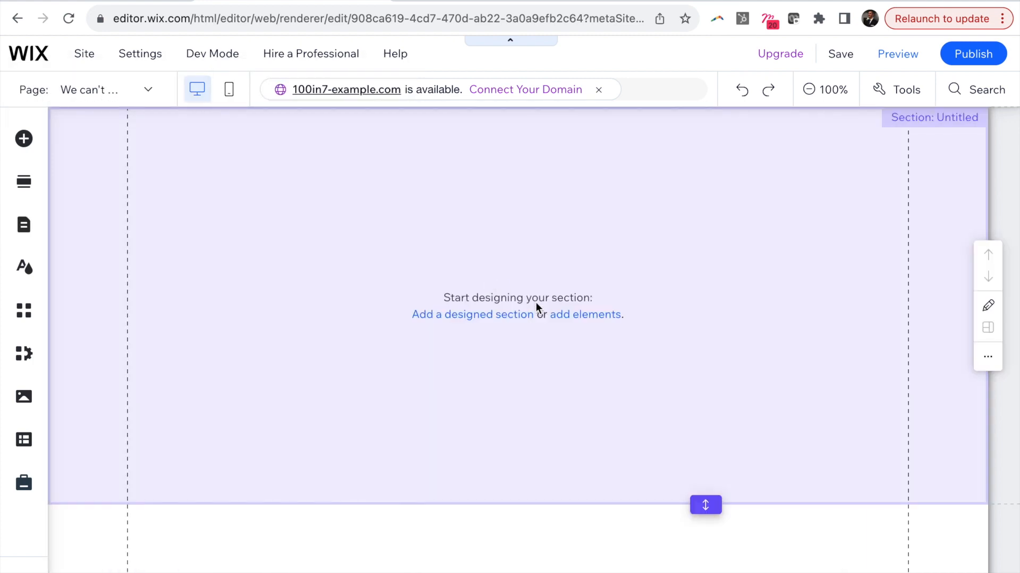
# Step: Add the designed Text section with a bold centred title on a light grey background to the new page
pyautogui.click(494, 317)
pyautogui.scroll(-3, 106, 456)
pyautogui.click(80, 501)
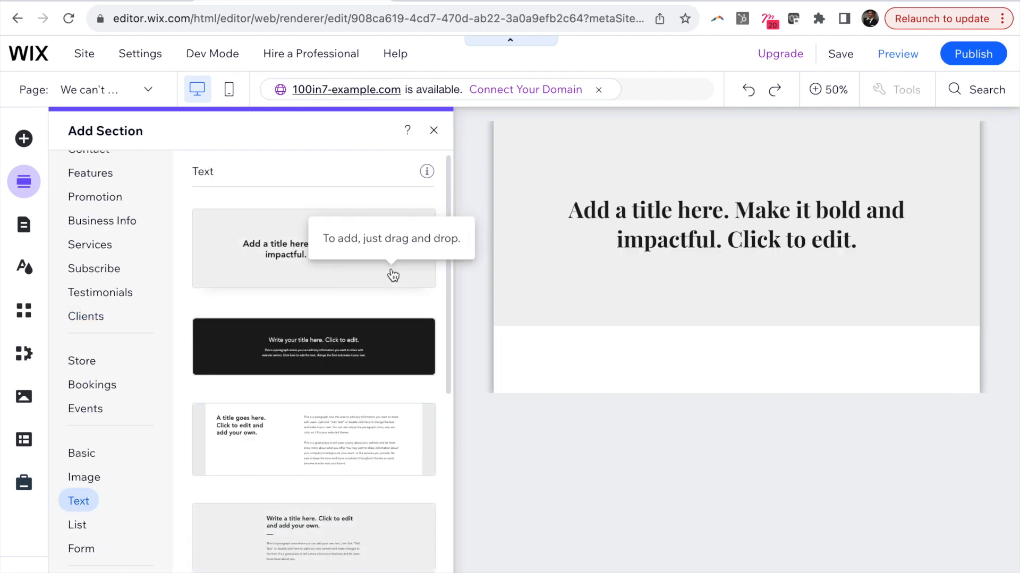
# Step: Replace the section's placeholder title with "We can't accept online orders right now" and close the text settings
pyautogui.click(804, 225)
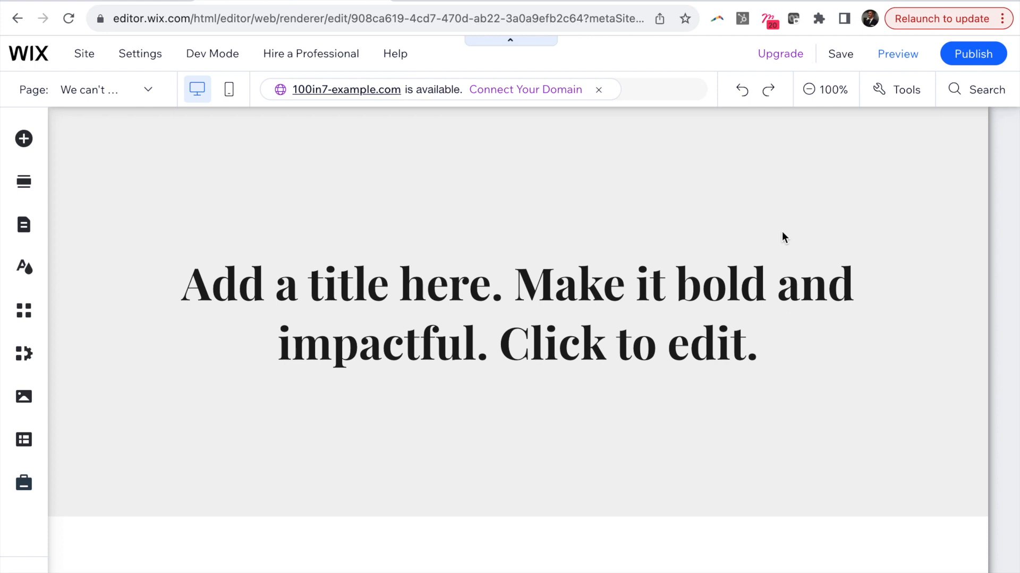
pyautogui.click(616, 296)
pyautogui.doubleClick(605, 290)
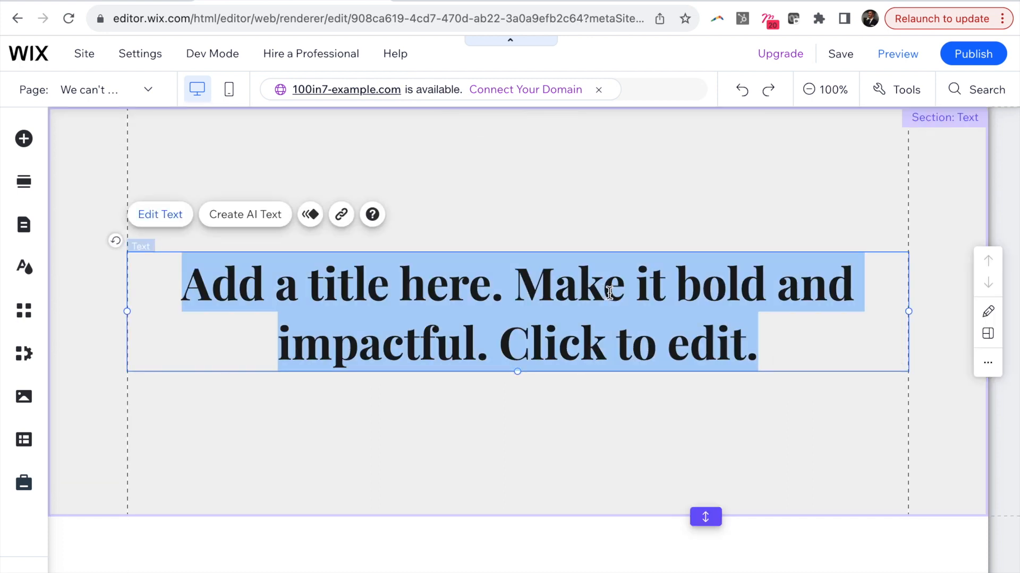
pyautogui.write('We ca')
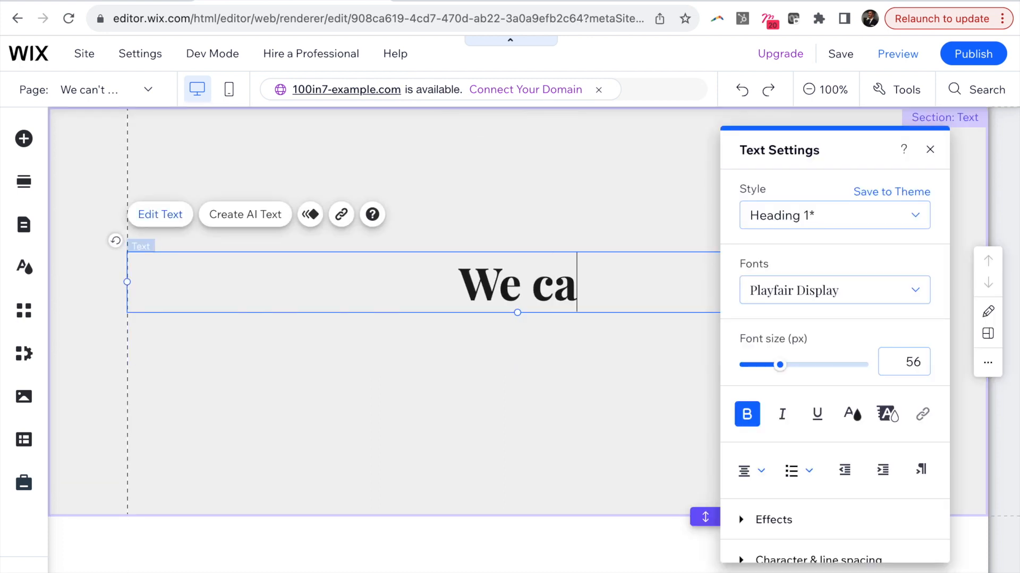
pyautogui.write("n't accept onli")
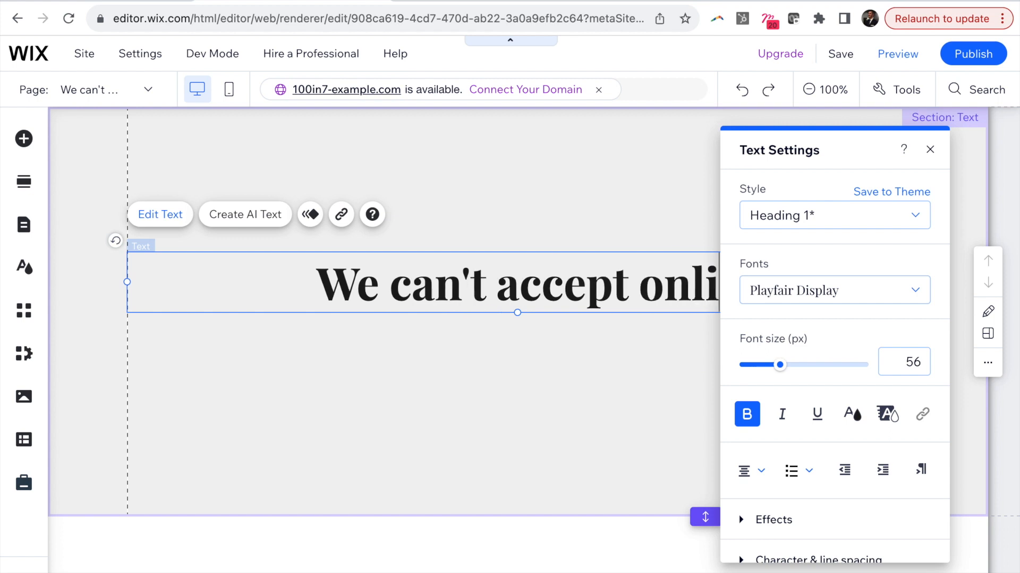
pyautogui.write('ne orderss')
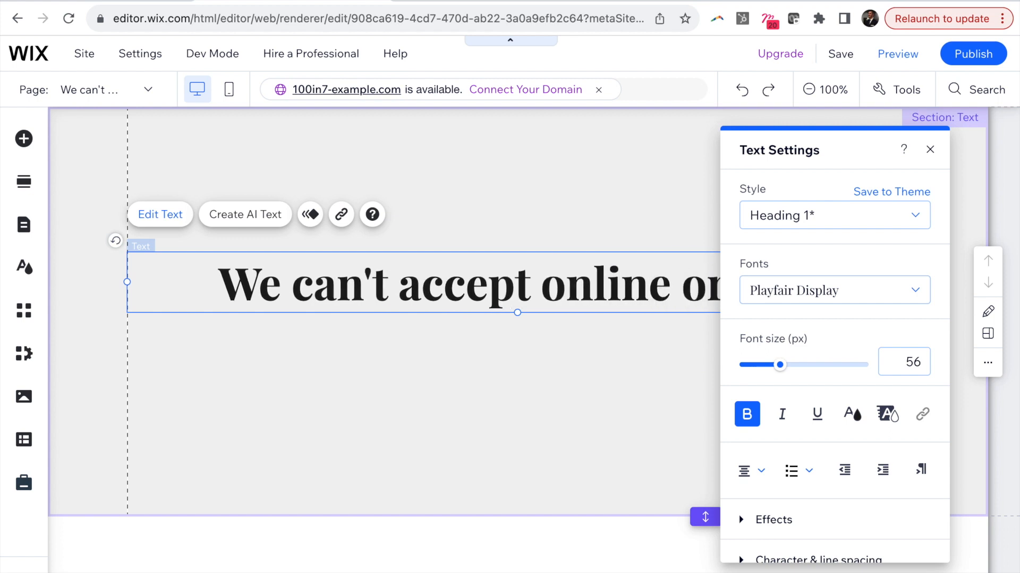
pyautogui.write(' now')
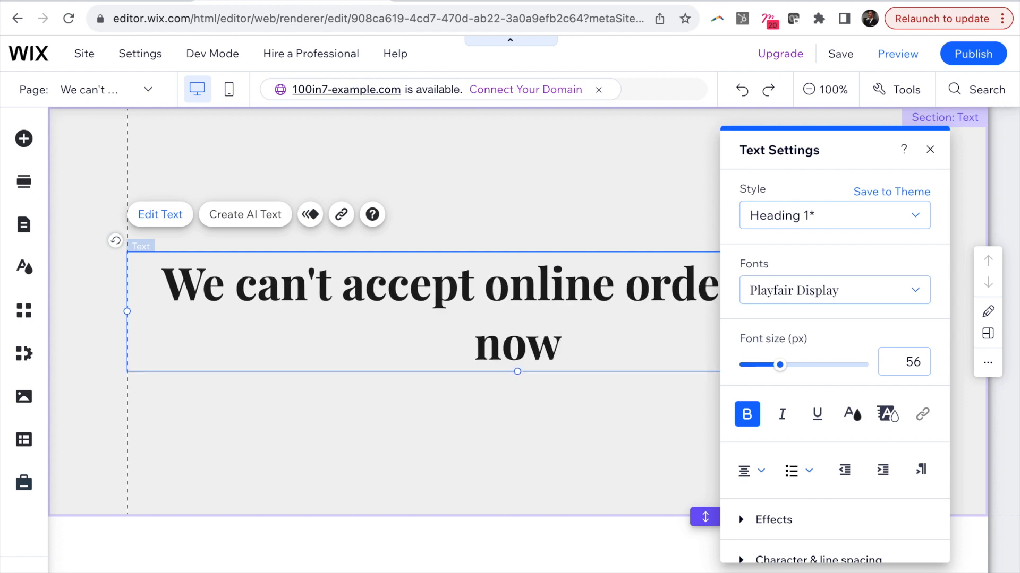
pyautogui.click(930, 149)
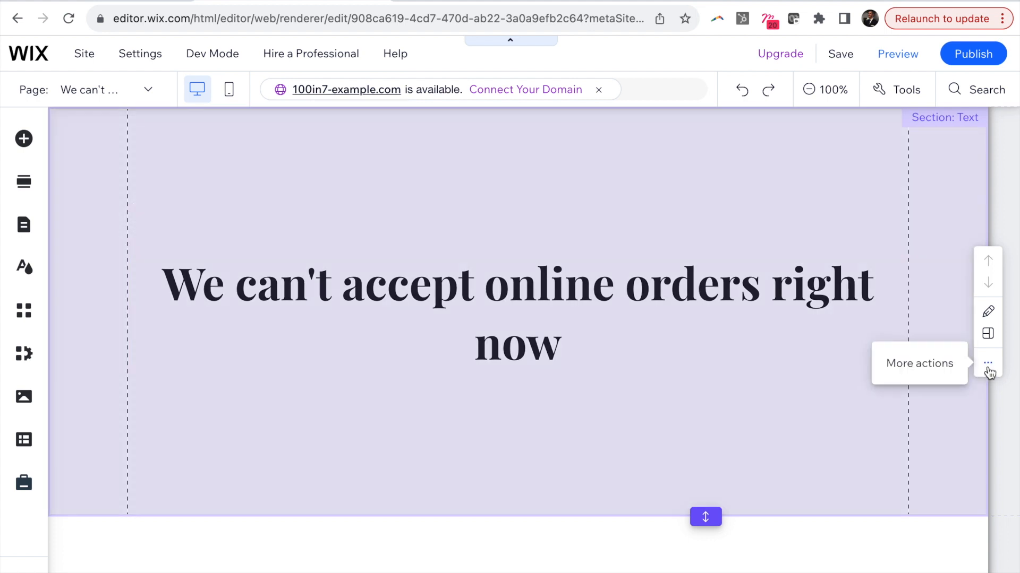
# Step: Change the text section's background colour to the white theme colour and close the background settings
pyautogui.click(988, 363)
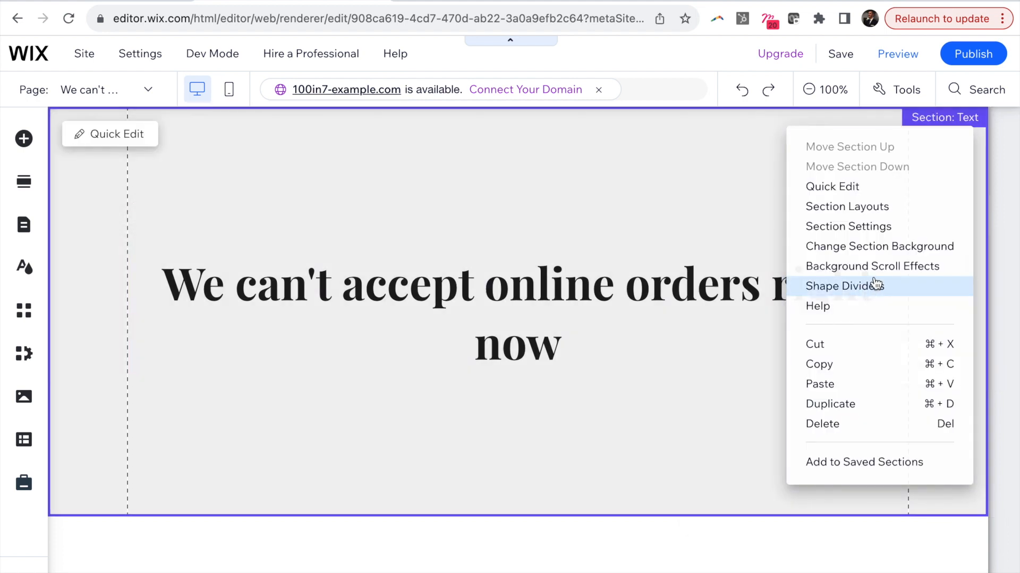
pyautogui.click(879, 245)
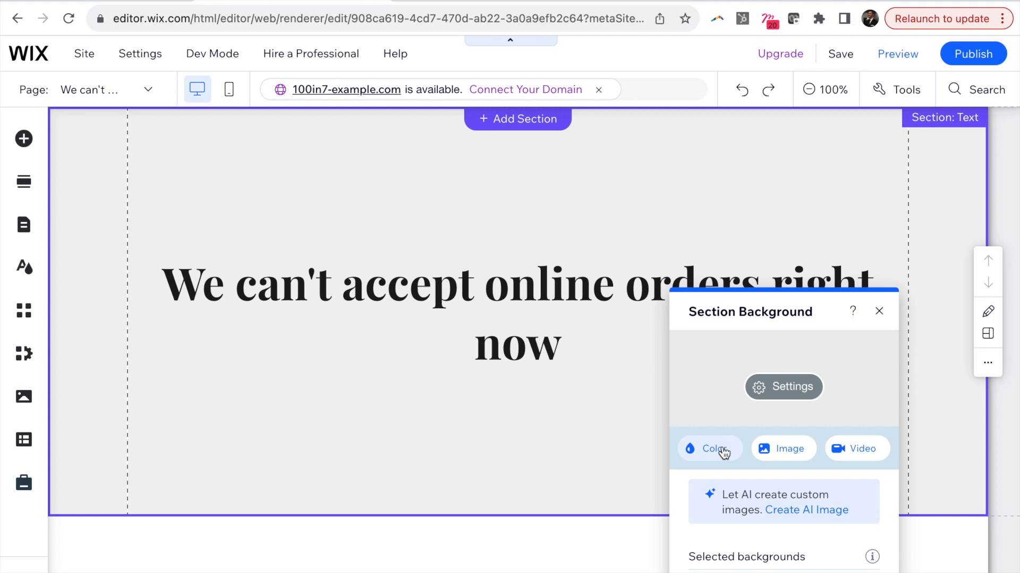
pyautogui.click(714, 449)
pyautogui.click(751, 386)
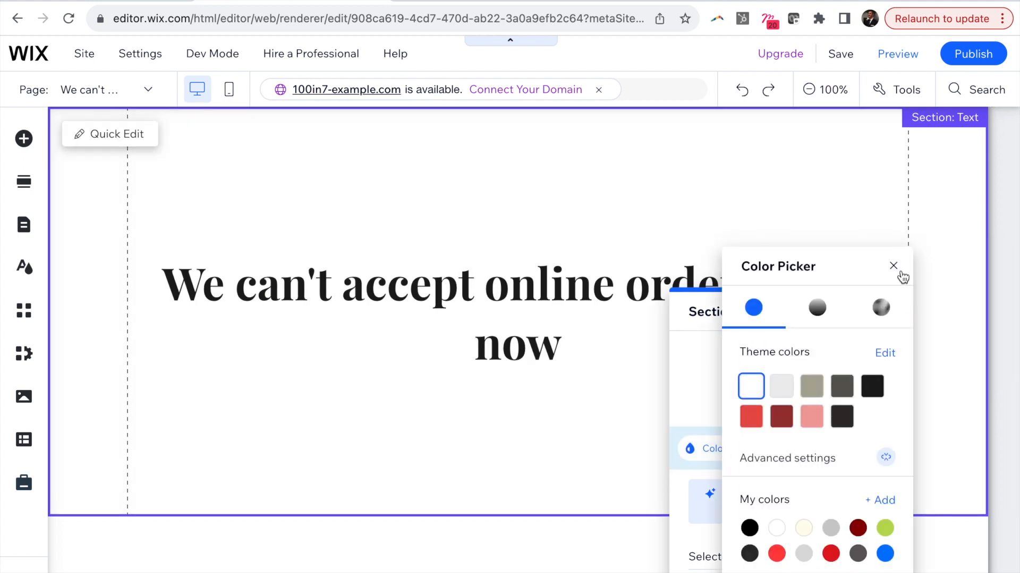
pyautogui.click(894, 266)
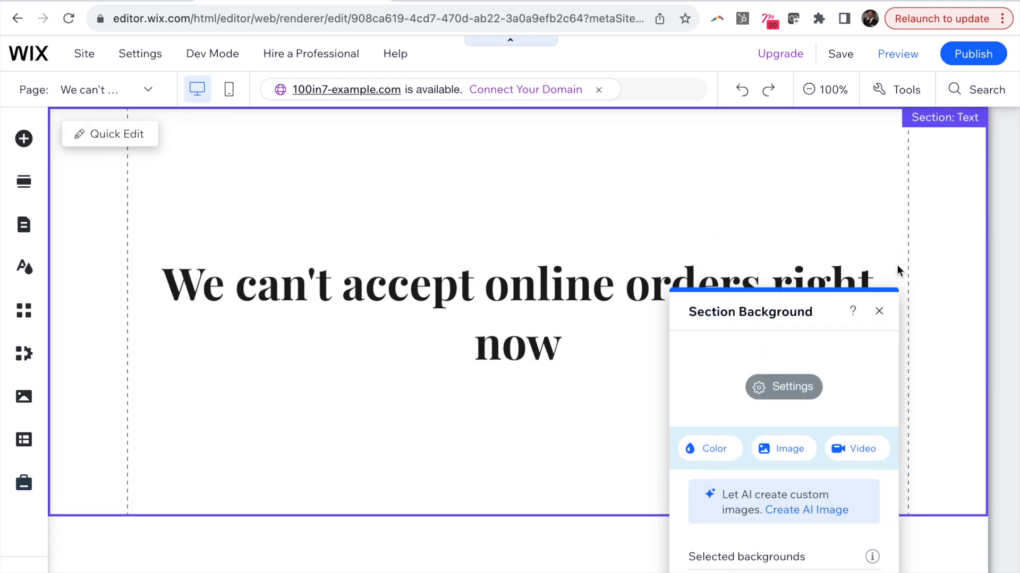
pyautogui.click(879, 312)
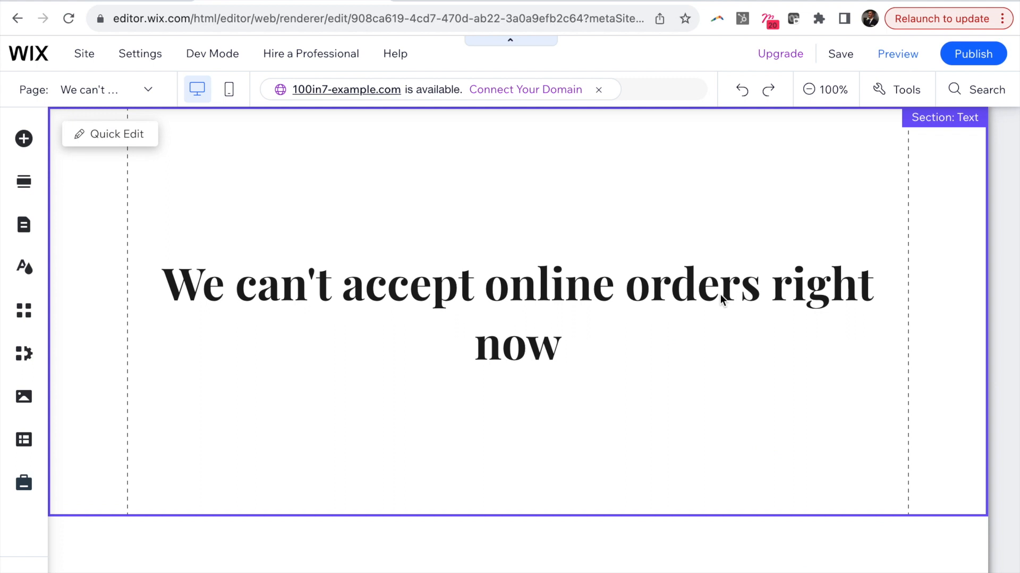
# Step: Copy the title text, paste it into the same section, and align the copy directly beneath the original
pyautogui.click(720, 294)
pyautogui.rightClick(549, 289)
pyautogui.press('Escape')
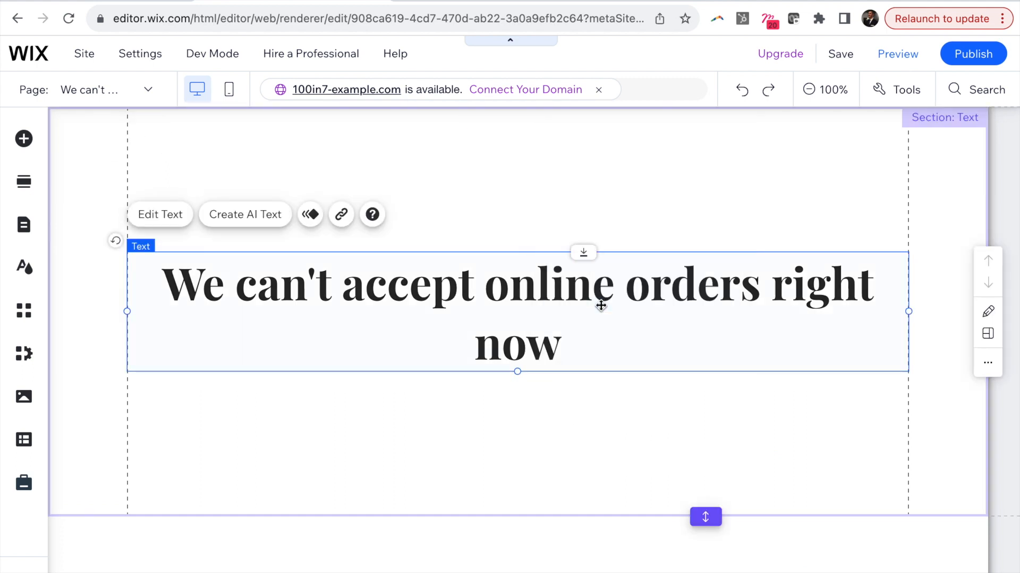
pyautogui.rightClick(572, 377)
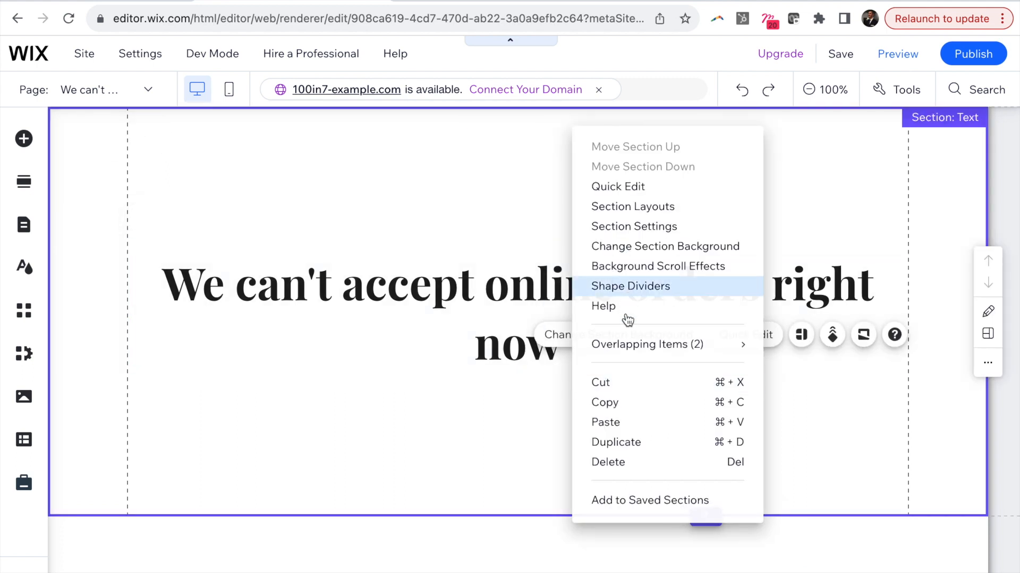
pyautogui.click(615, 431)
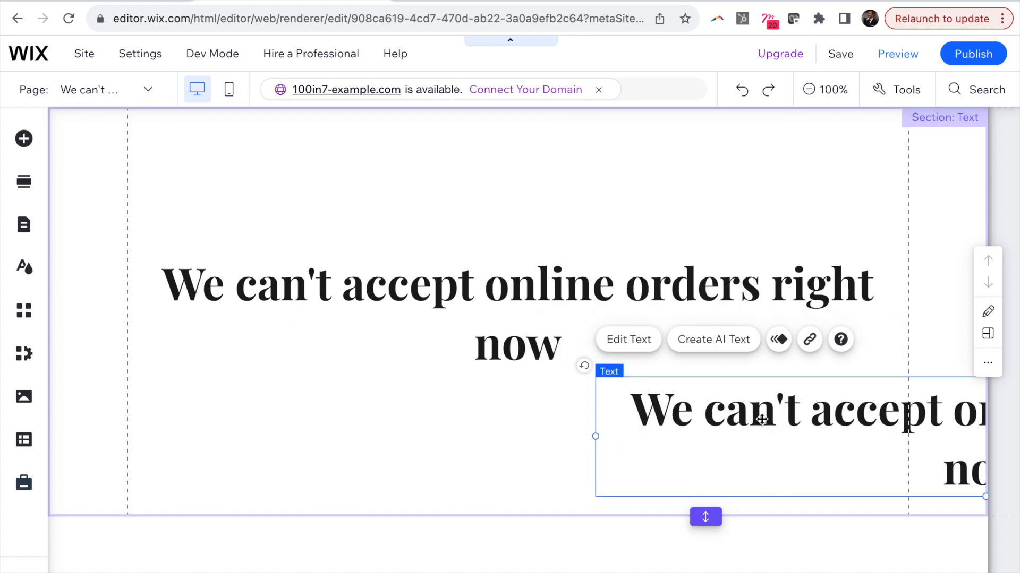
pyautogui.moveTo(772, 420); pyautogui.dragTo(303, 415)
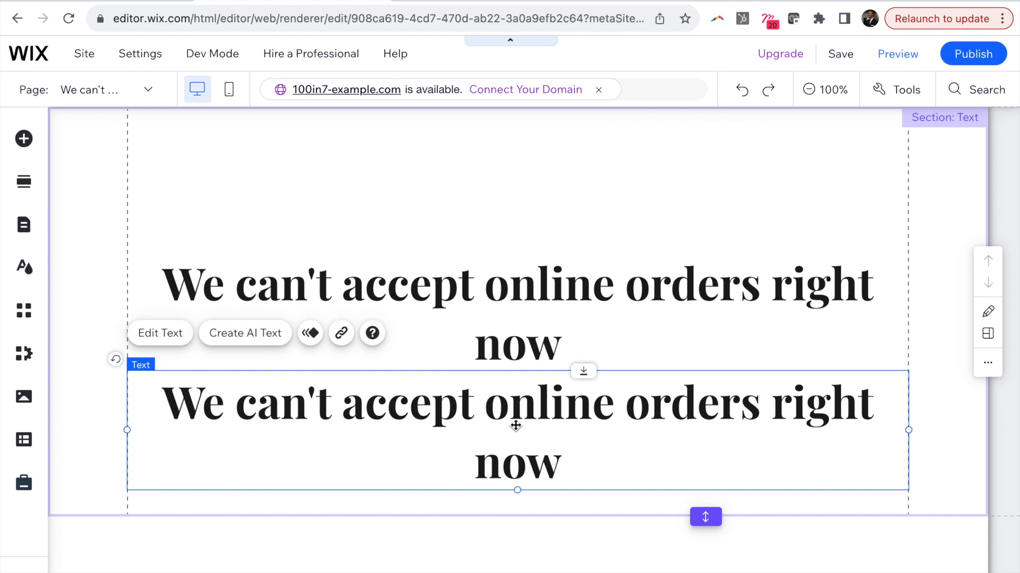
# Step: Replace the copied title's text with "We will contact you to complete your purchase"
pyautogui.doubleClick(552, 417)
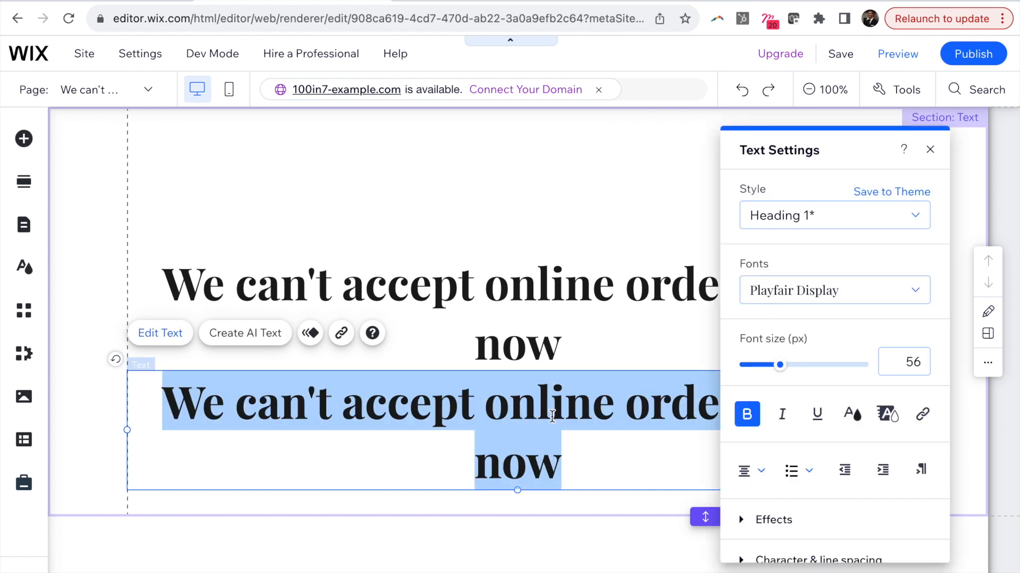
pyautogui.write('We wil')
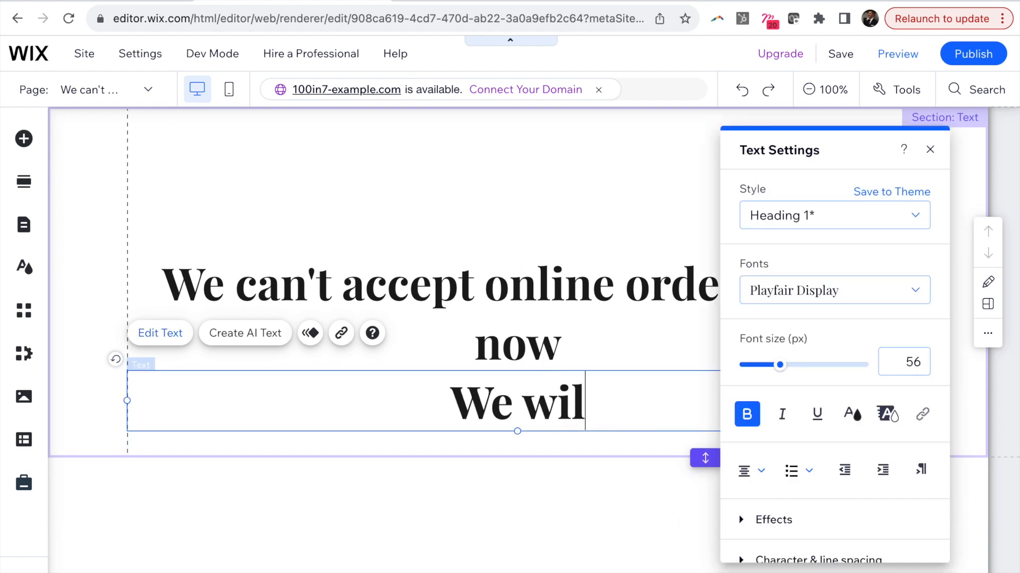
pyautogui.write('l contact yo')
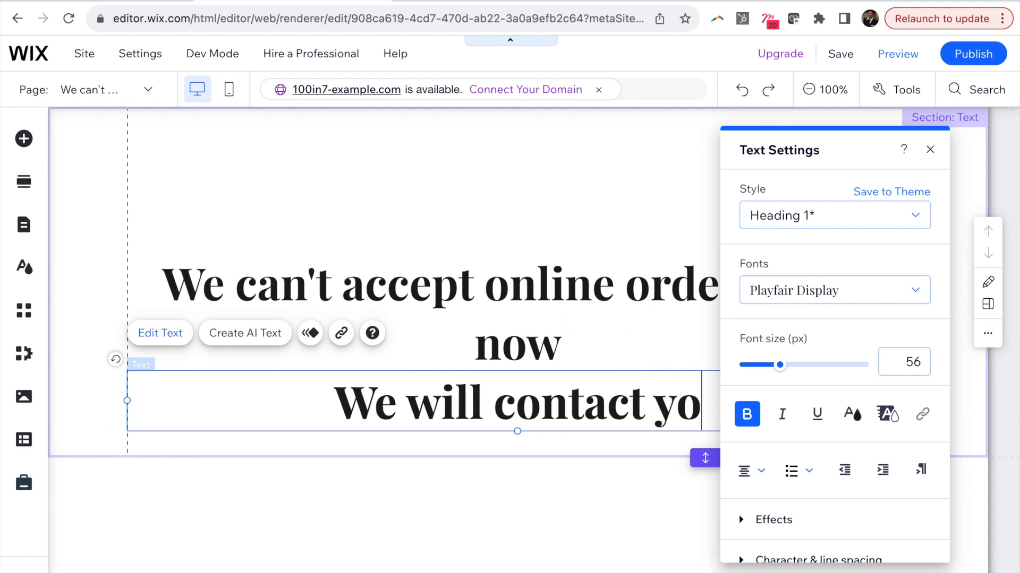
pyautogui.write('u to co')
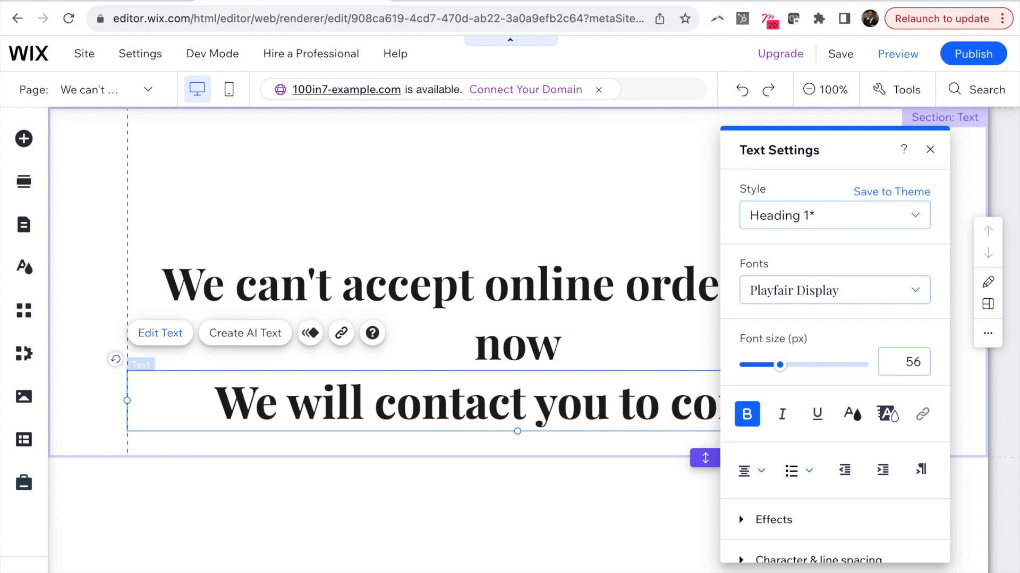
pyautogui.write('mplete your purchase')
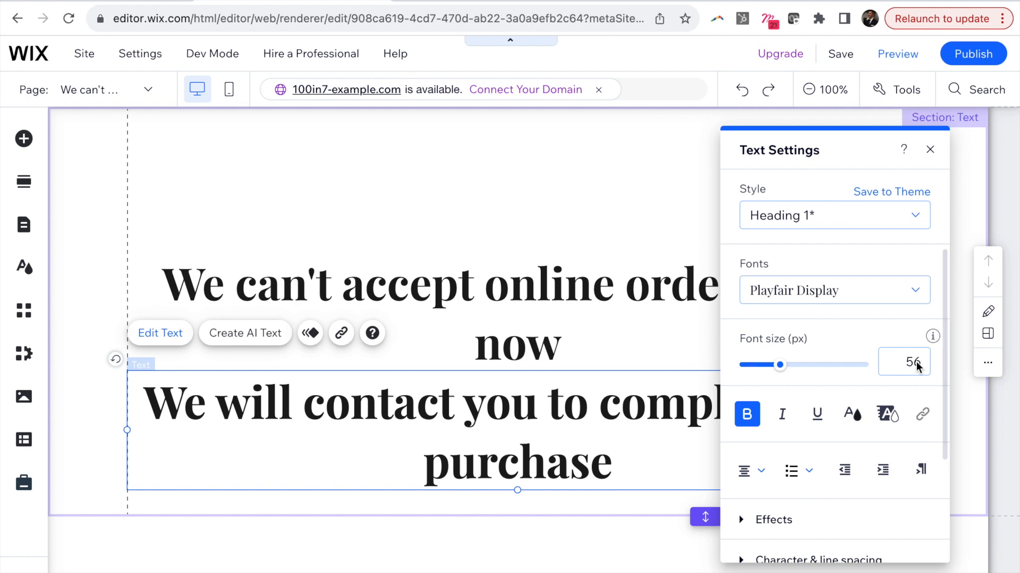
# Step: Remove the bold formatting from the second text line and set its font size to 28 px
pyautogui.tripleClick(597, 428)
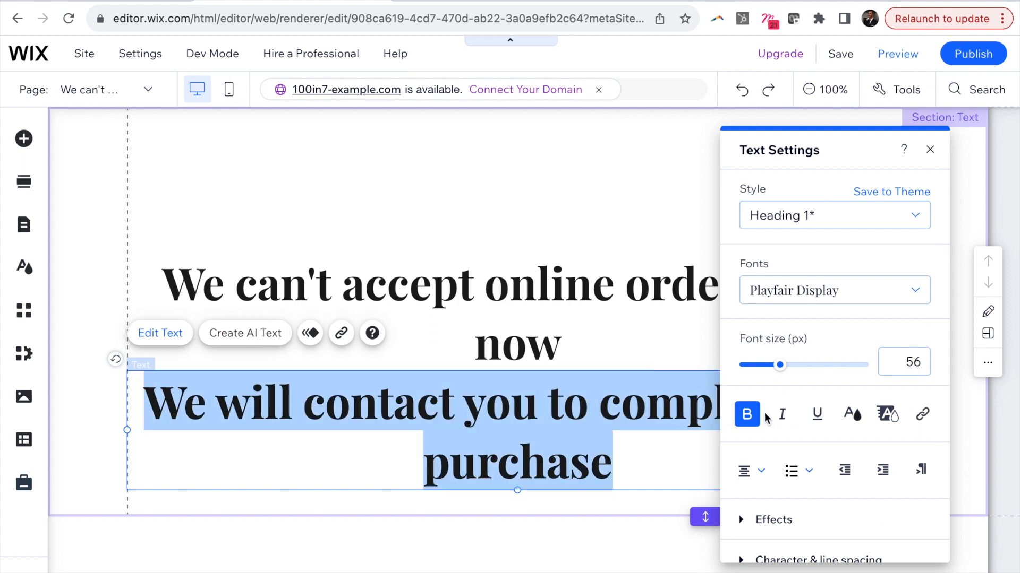
pyautogui.click(752, 418)
pyautogui.click(917, 362)
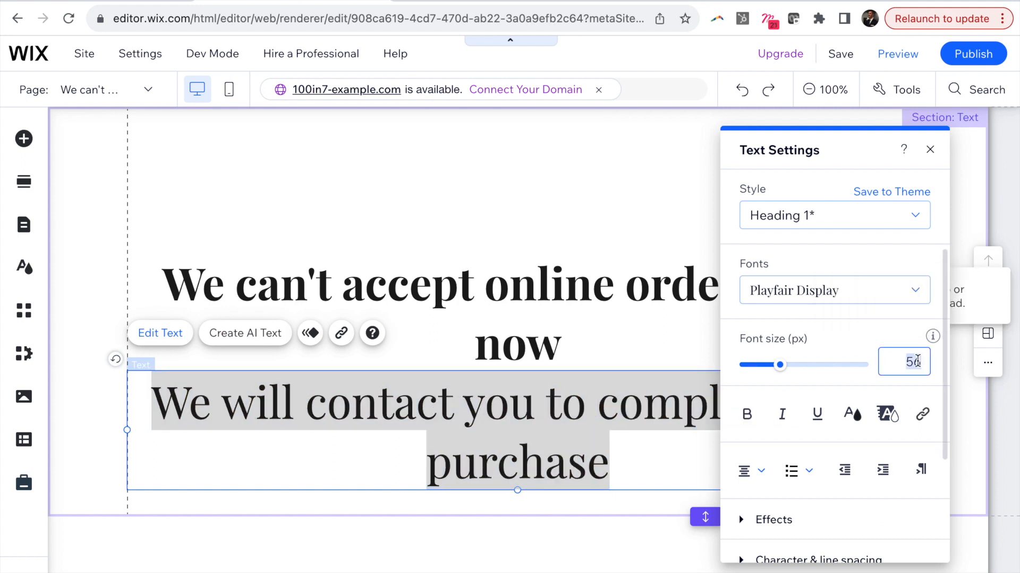
pyautogui.write('28')
pyautogui.press('Return')
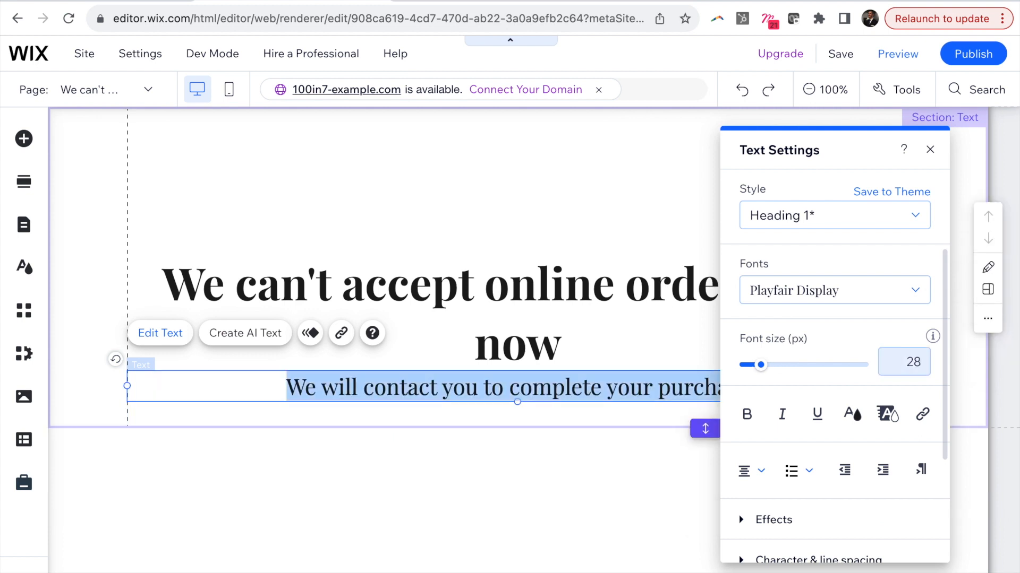
pyautogui.click(931, 151)
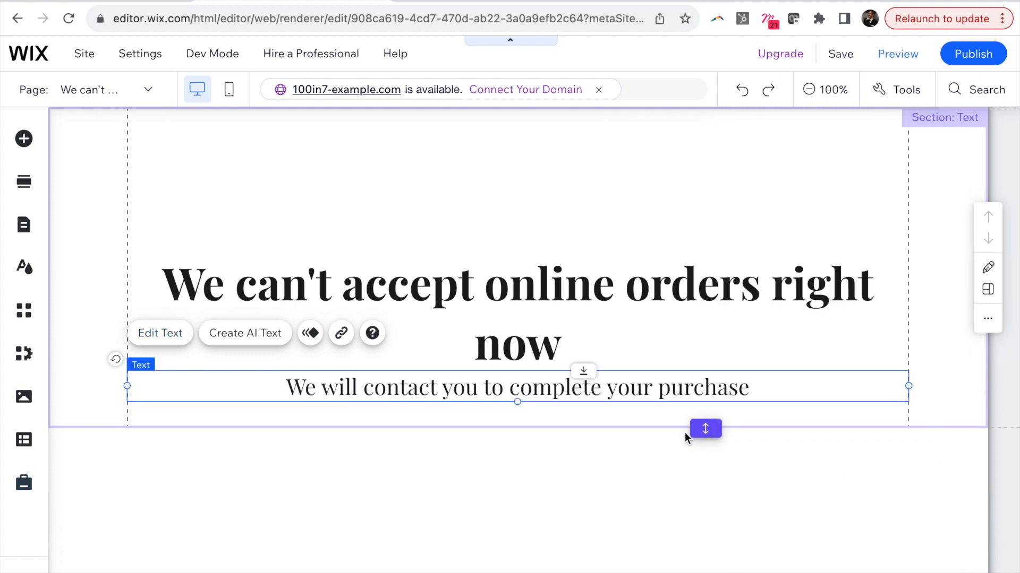
# Step: Extend the text section's height downward to make empty space below the second text line
pyautogui.click(699, 428)
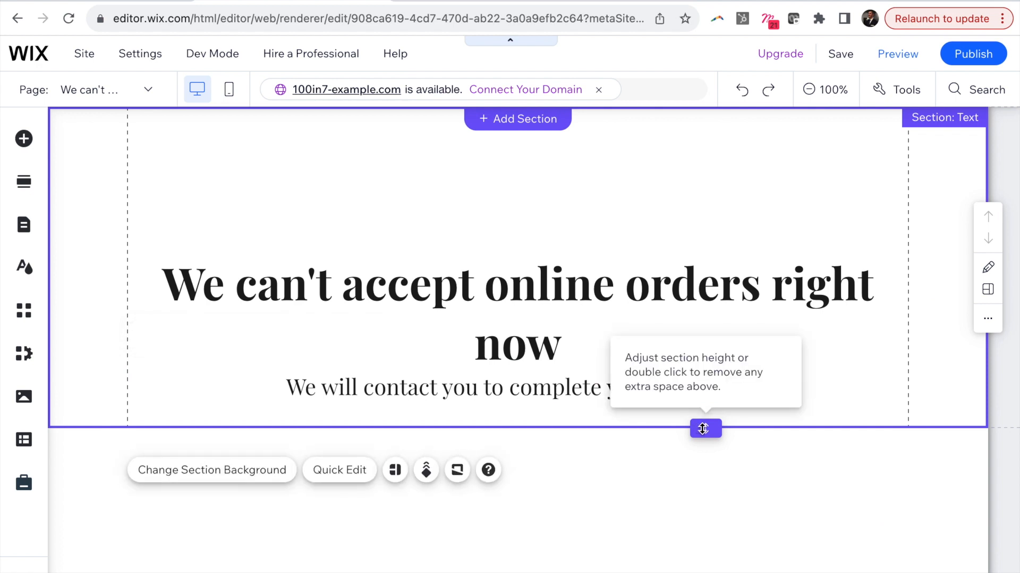
pyautogui.moveTo(703, 489); pyautogui.dragTo(706, 571)
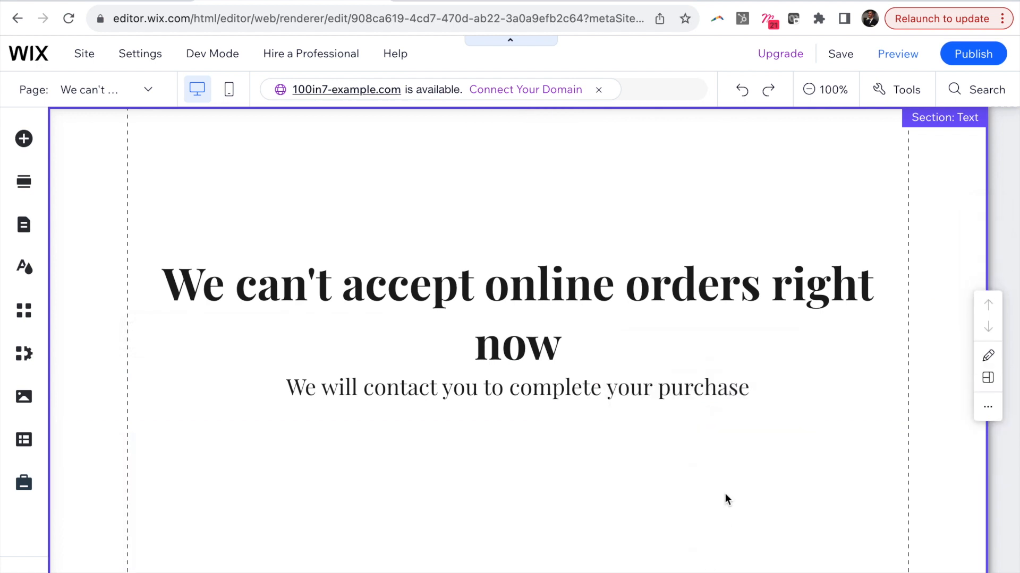
pyautogui.scroll(-1, 724, 494)
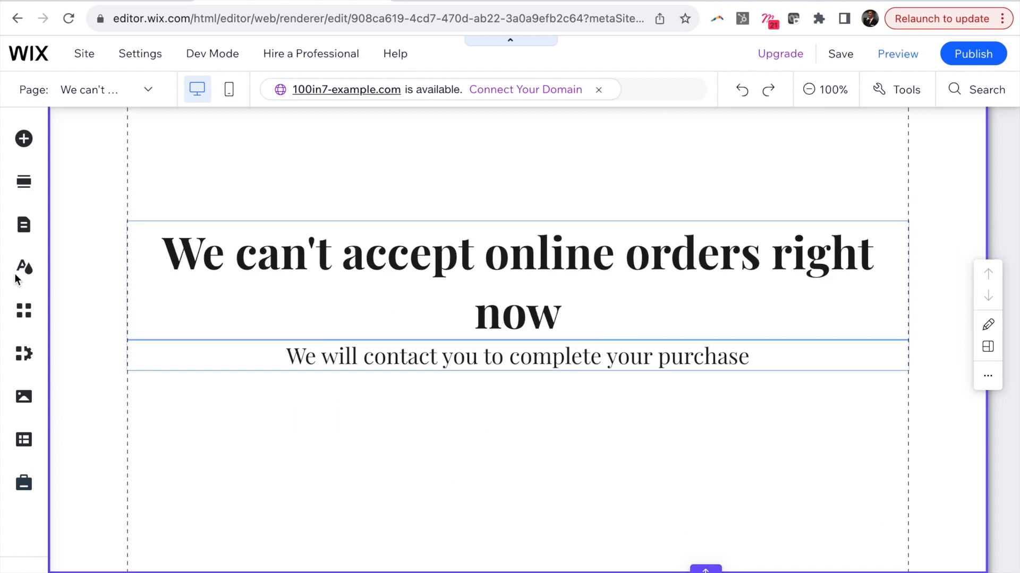
# Step: Add the rounded light-blue subscribe form with a single email field and place it below the purchase message
pyautogui.click(23, 139)
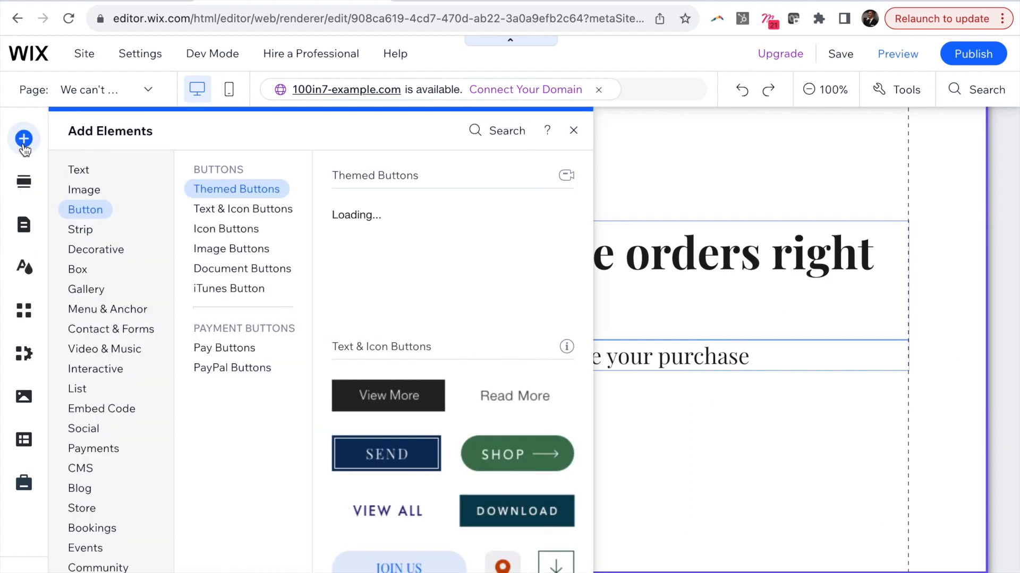
pyautogui.click(104, 337)
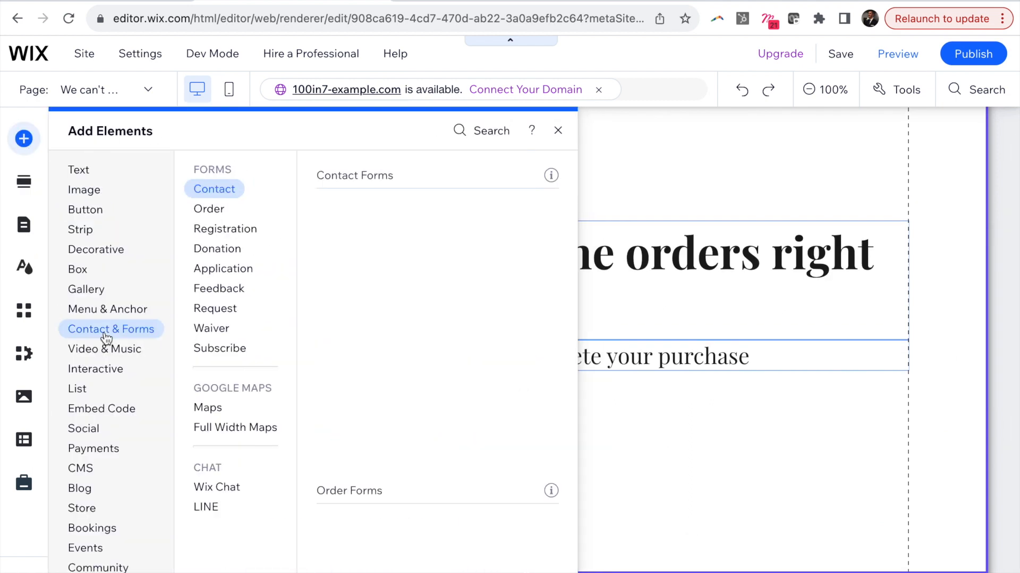
pyautogui.click(220, 354)
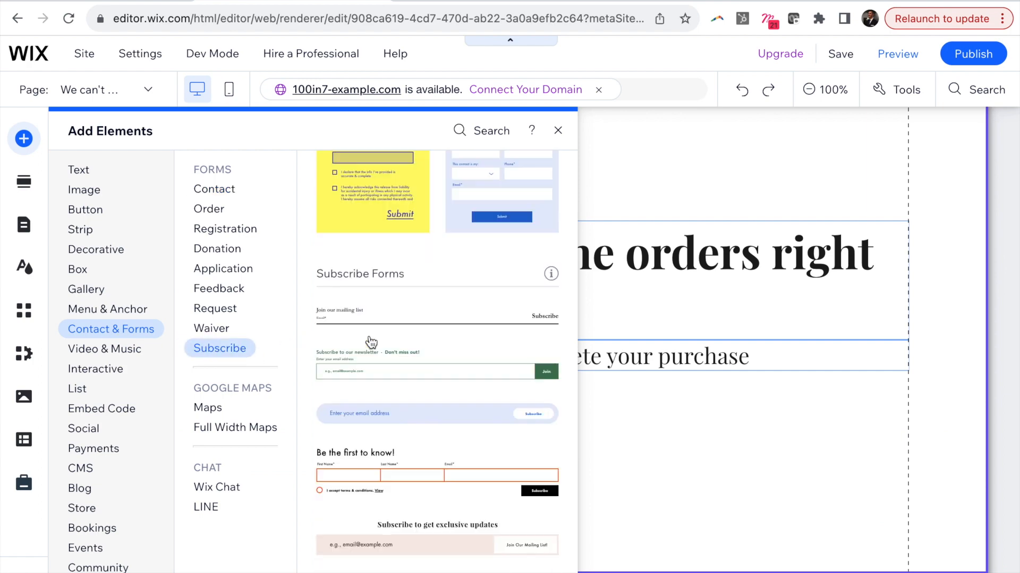
pyautogui.scroll(-1, 429, 421)
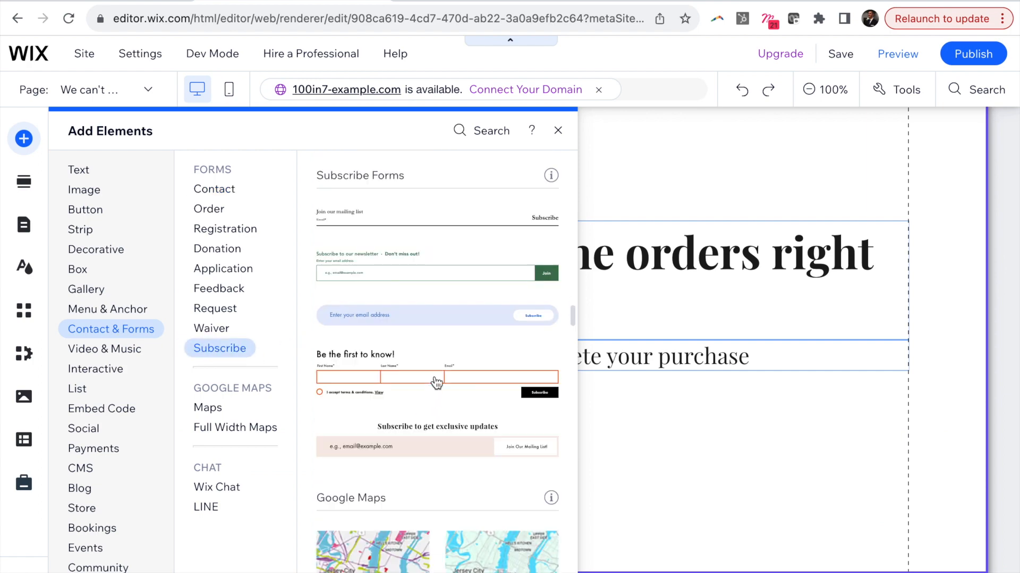
pyautogui.click(451, 326)
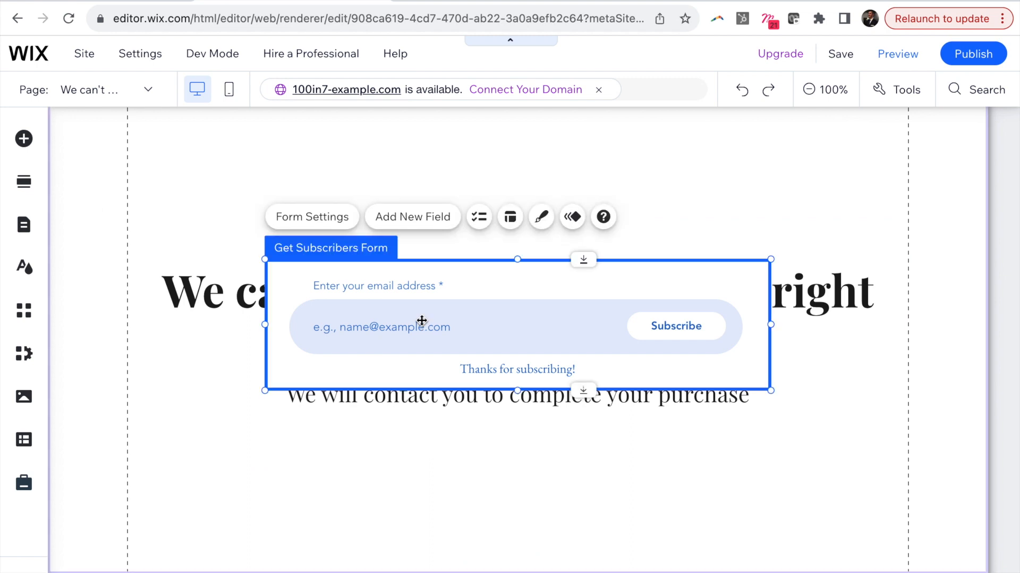
pyautogui.moveTo(531, 290); pyautogui.dragTo(531, 472)
# Step: Change the form's submit button text to "Submit"
pyautogui.click(672, 510)
pyautogui.doubleClick(677, 511)
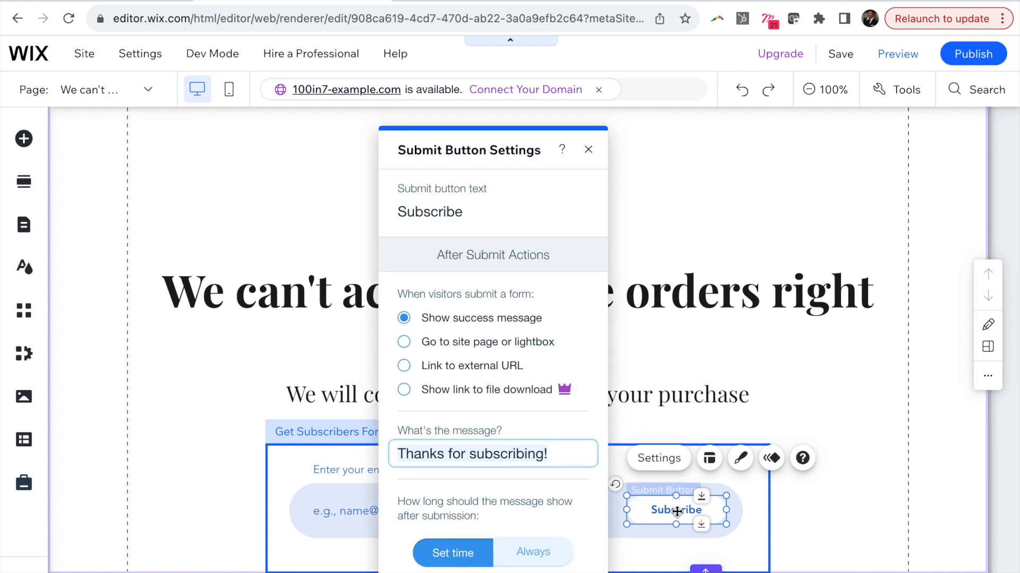
pyautogui.click(461, 214)
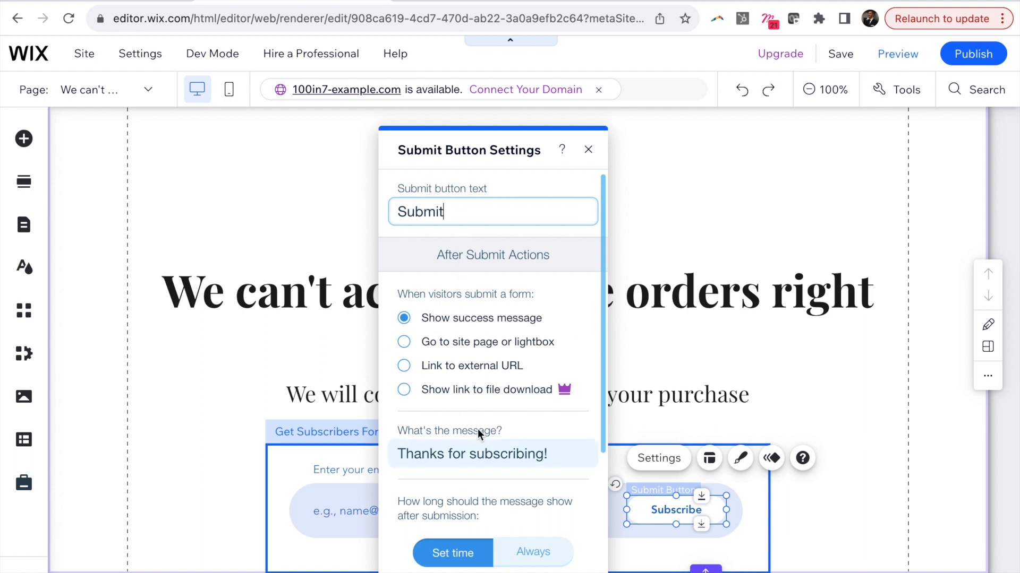
# Step: Set the subscribe form's success message to "Thanks for submitting!" and close the submit button settings
pyautogui.click(505, 453)
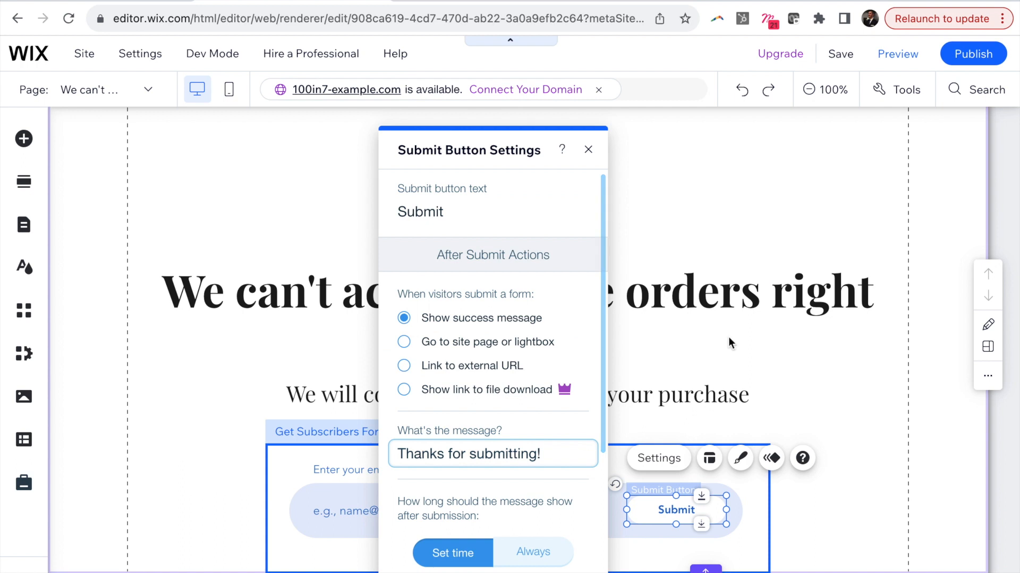
pyautogui.click(588, 151)
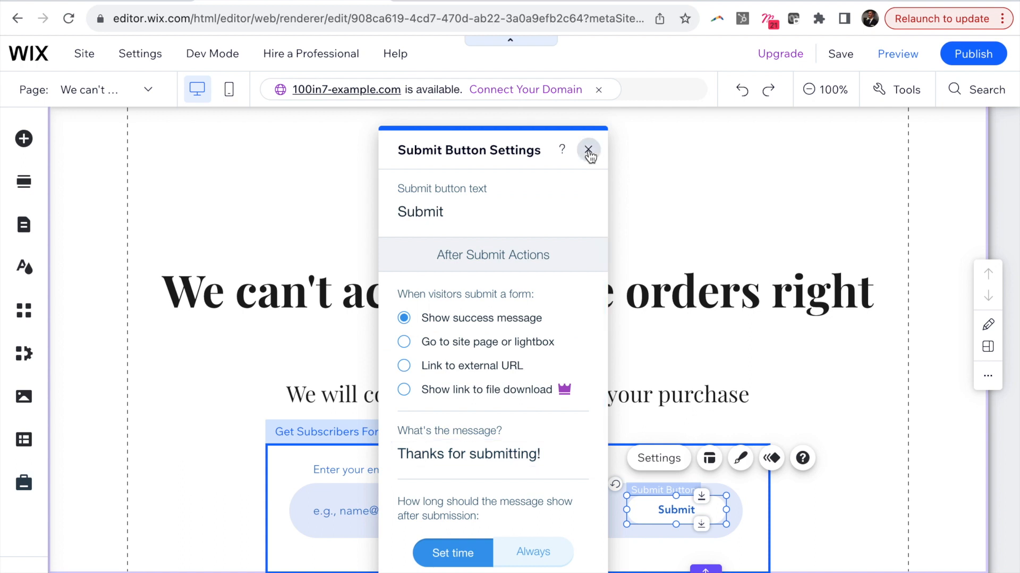
# Step: On the Product Page, link the Buy Now button to the "We can't accept online orders right now" page, opening in the current window
pyautogui.click(147, 90)
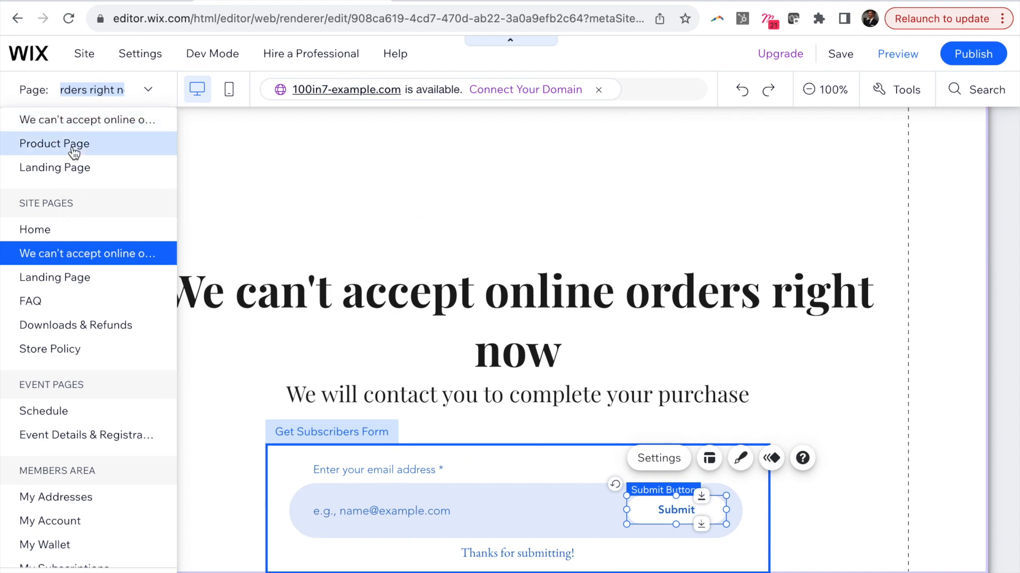
pyautogui.click(73, 151)
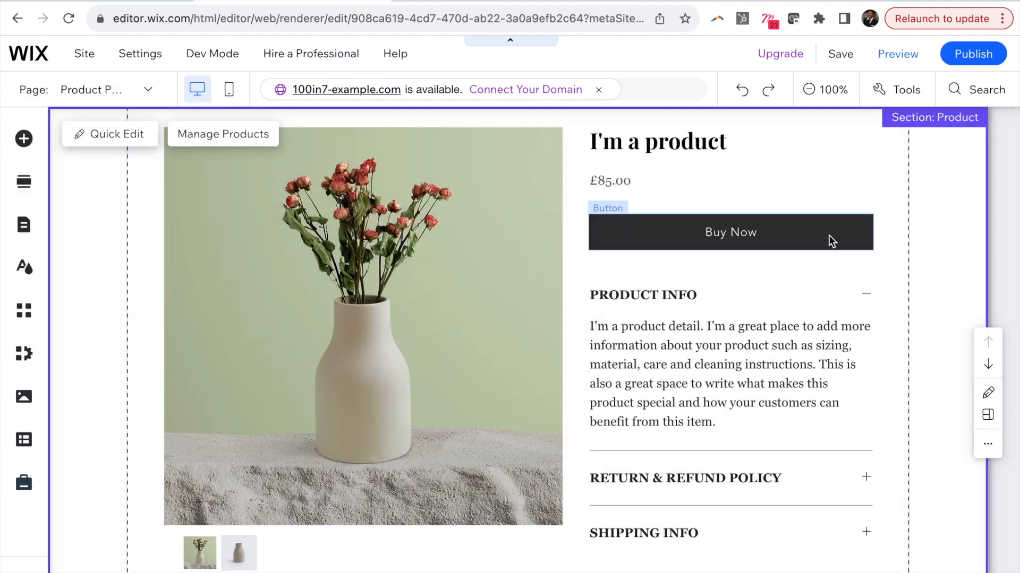
pyautogui.click(828, 236)
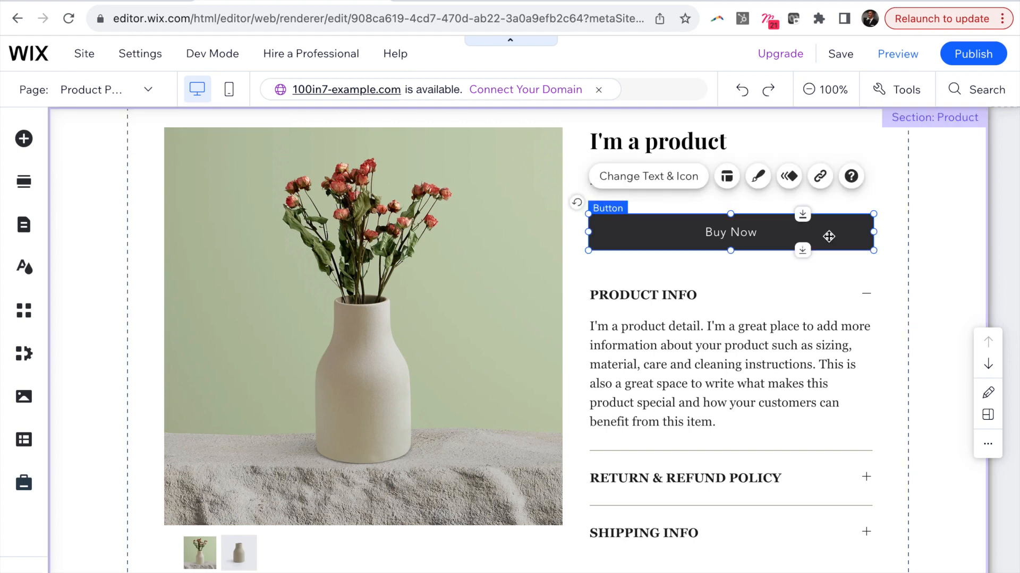
pyautogui.click(821, 178)
pyautogui.click(675, 244)
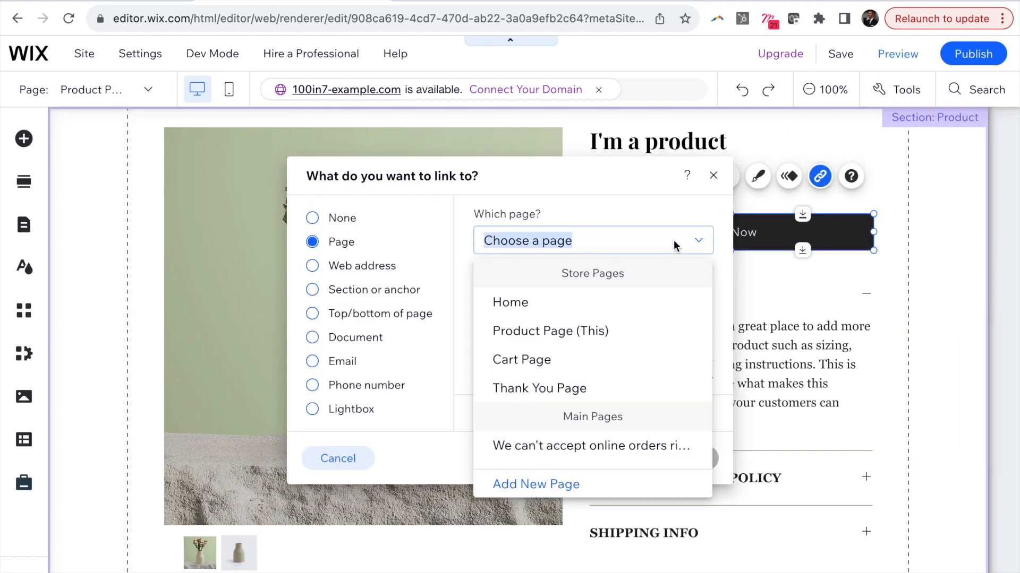
pyautogui.click(599, 448)
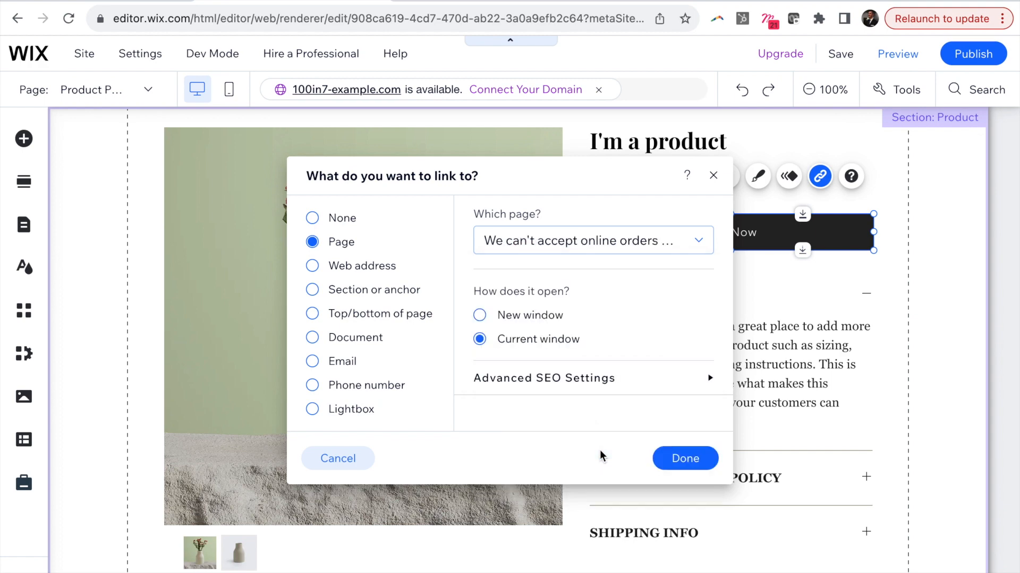
pyautogui.click(681, 460)
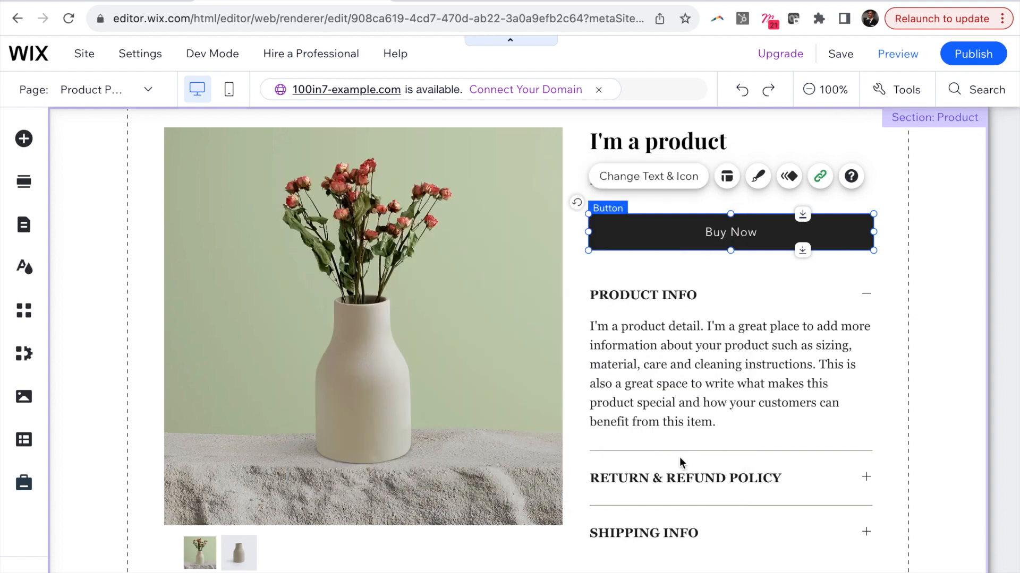
# Step: Publish the site and open the live site's /landing-page address
pyautogui.click(970, 60)
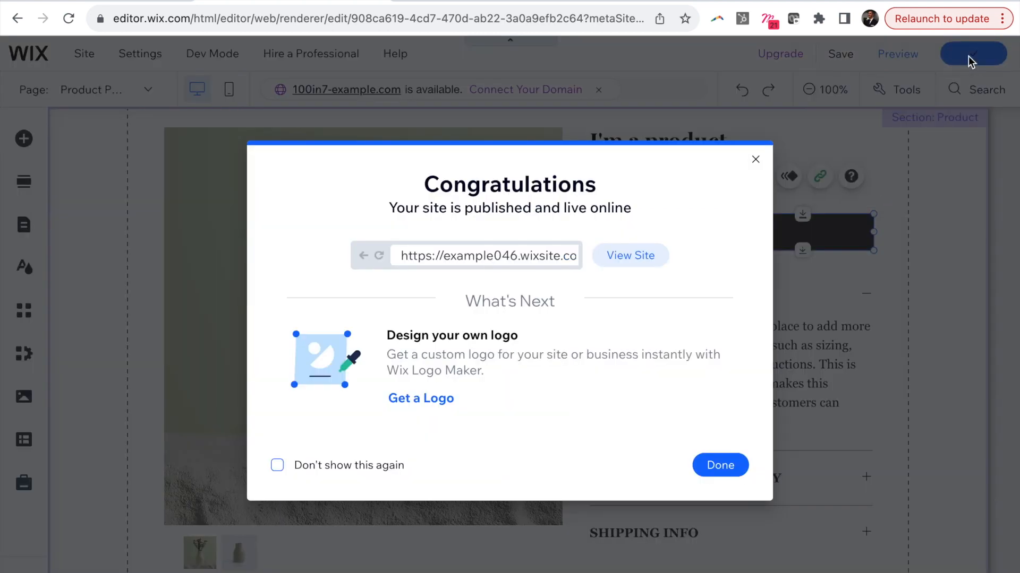
pyautogui.click(646, 259)
pyautogui.click(358, 22)
pyautogui.write('/landing-page')
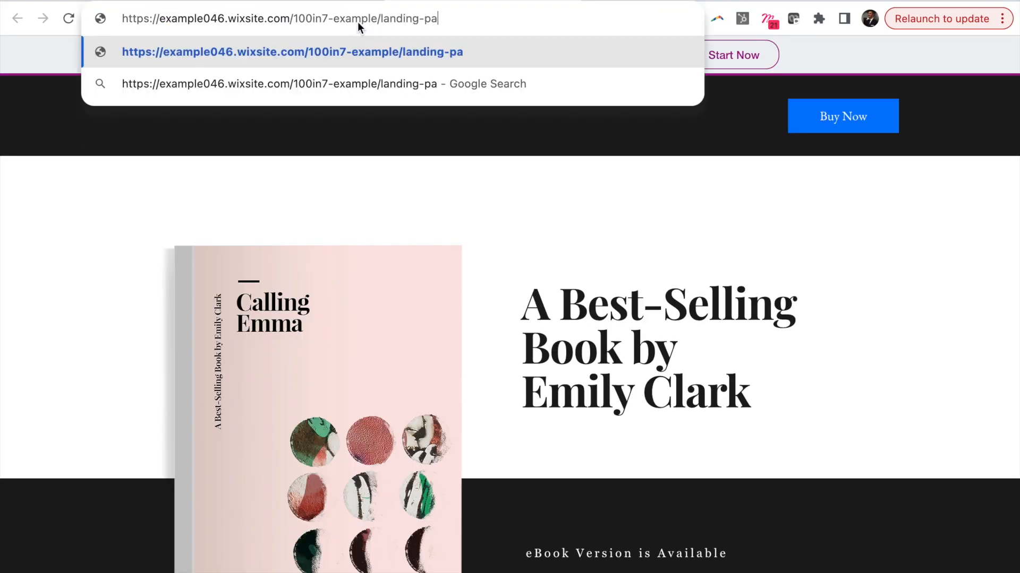
pyautogui.press('Return')
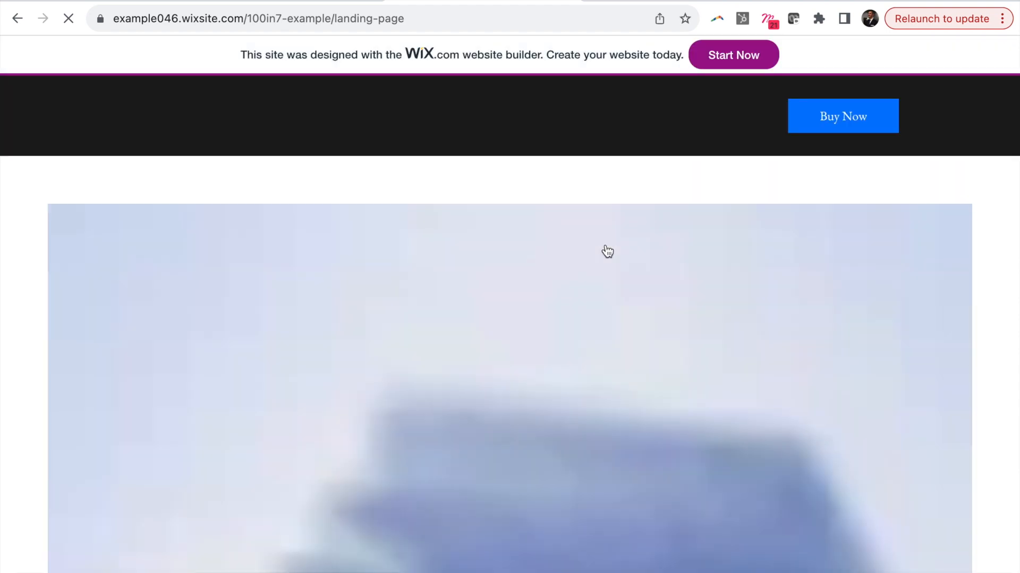
# Step: Test the live purchase flow from the landing page through the vase product's Buy Now button, and submit the orders-unavailable form with an empty email field
pyautogui.scroll(-10, 607, 250)
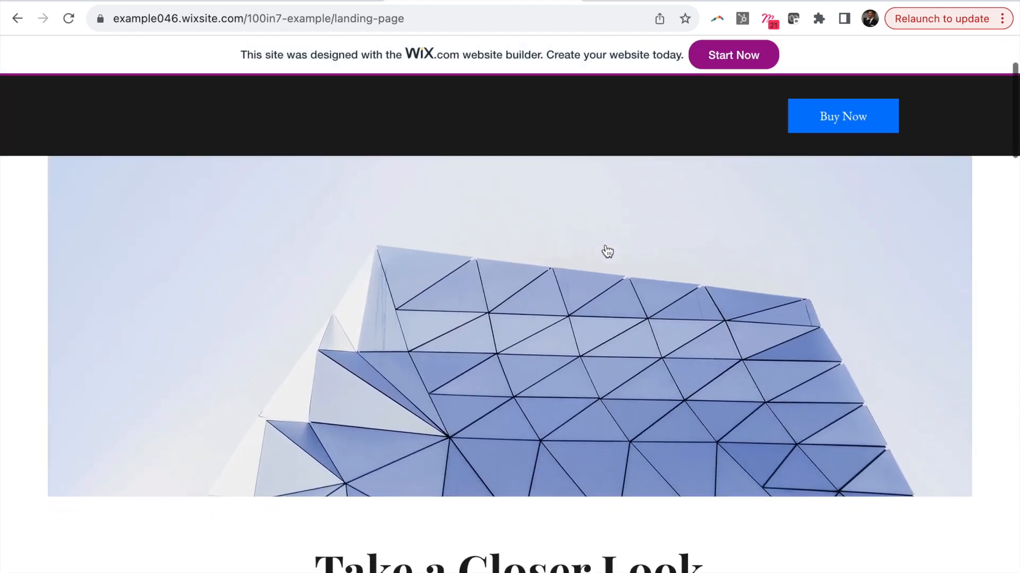
pyautogui.scroll(-10, 607, 250)
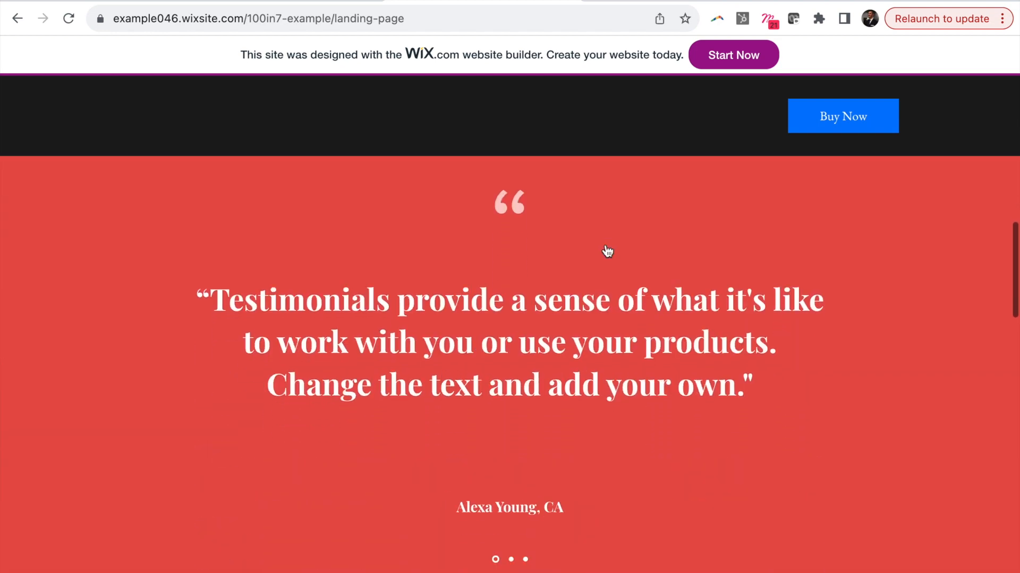
pyautogui.scroll(-10, 607, 251)
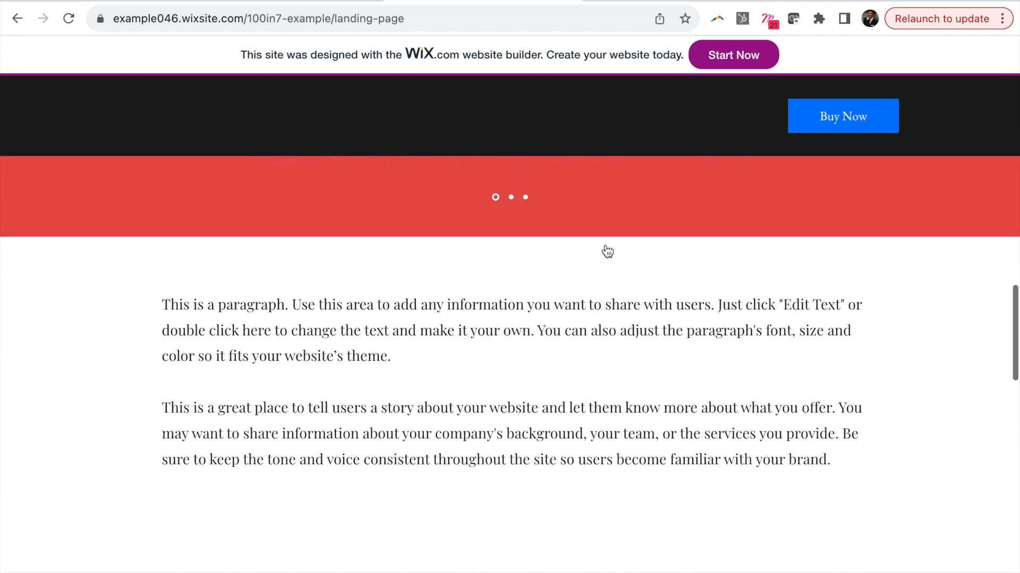
pyautogui.scroll(-2, 607, 250)
pyautogui.click(624, 486)
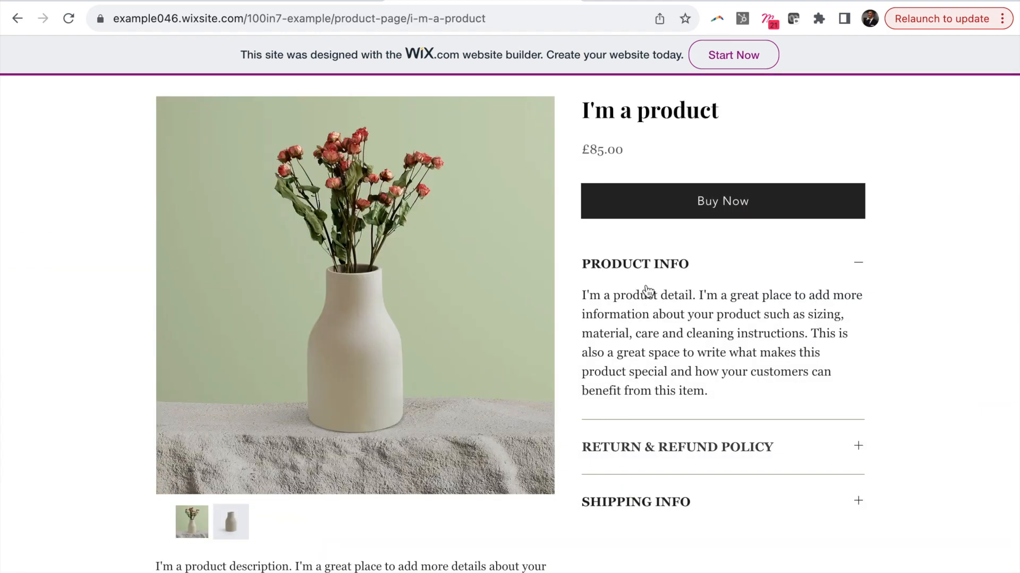
pyautogui.click(807, 207)
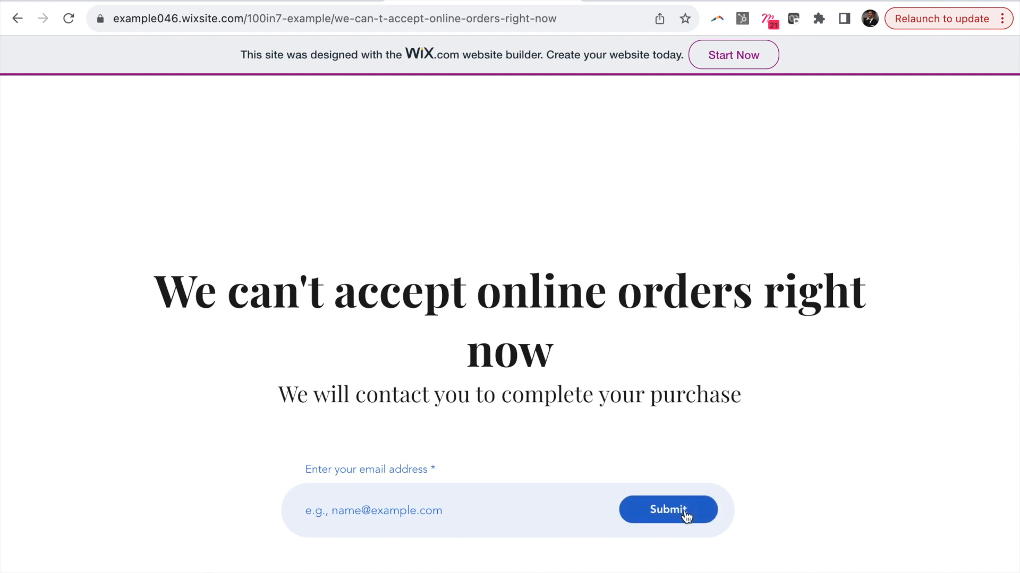
pyautogui.click(705, 518)
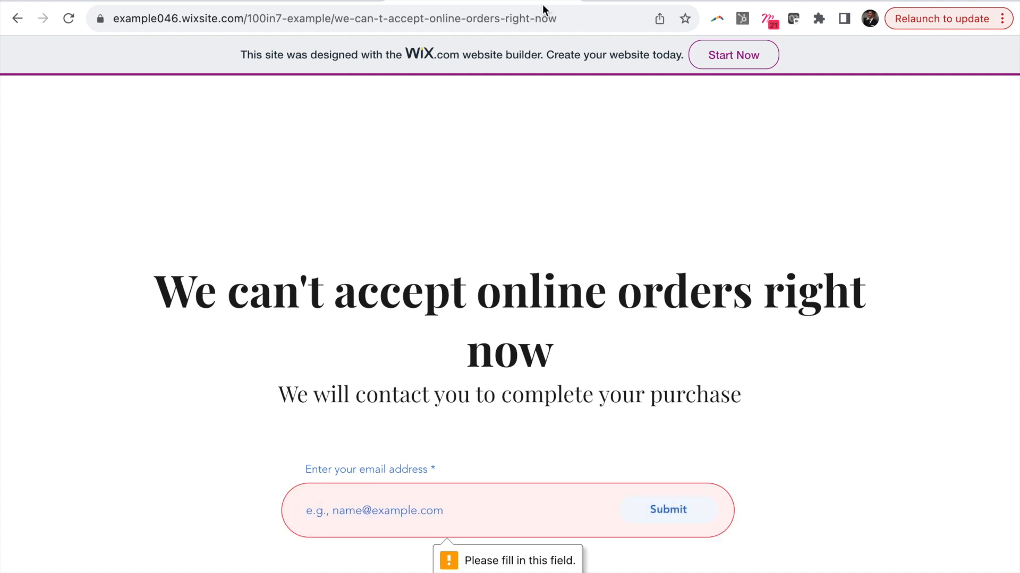
# Step: Return to the site editor, close the publish confirmation, and open the store's product management from the product page, dismissing the product-type tip
pyautogui.click(570, 0)
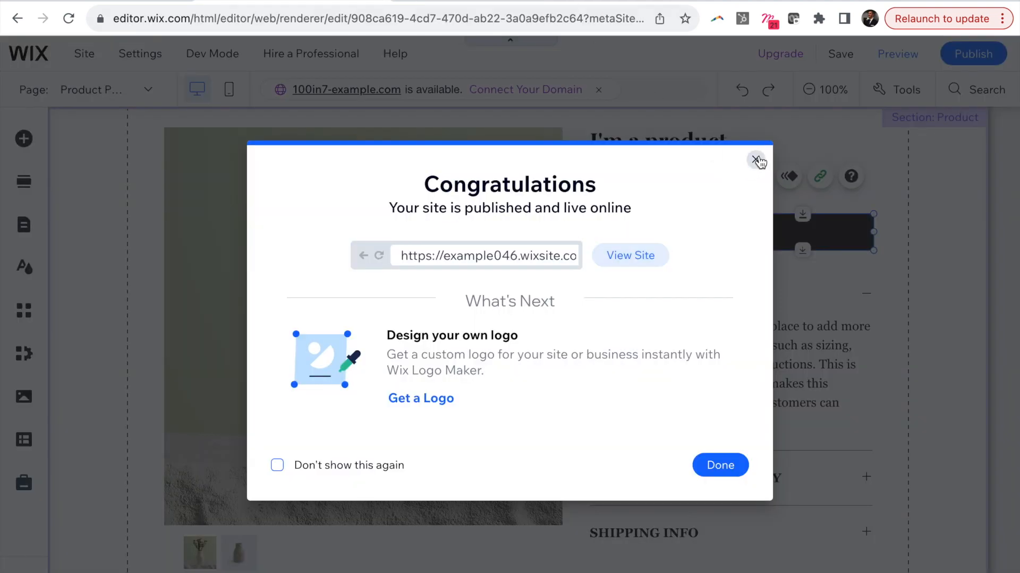
pyautogui.click(756, 160)
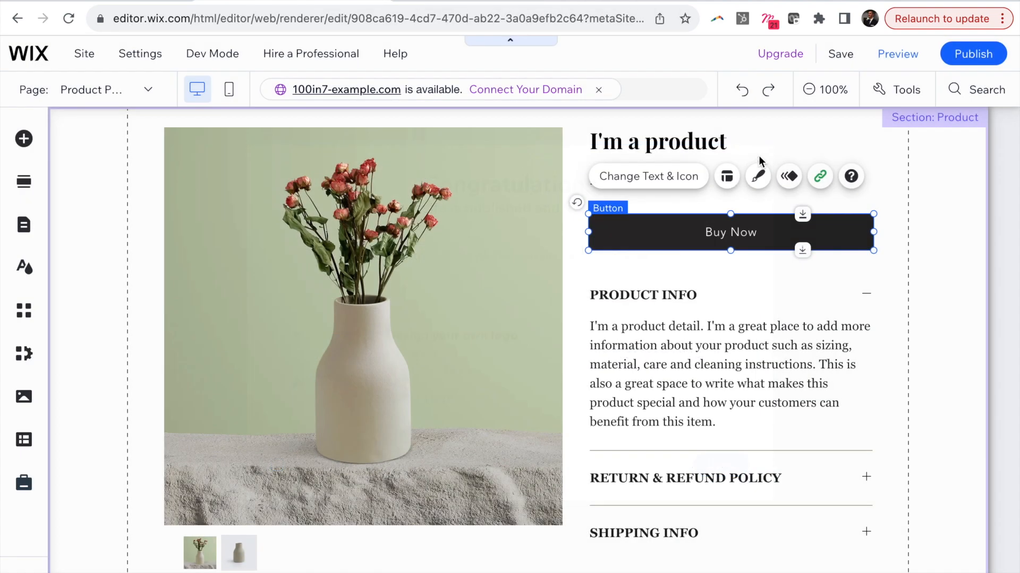
pyautogui.rightClick(557, 307)
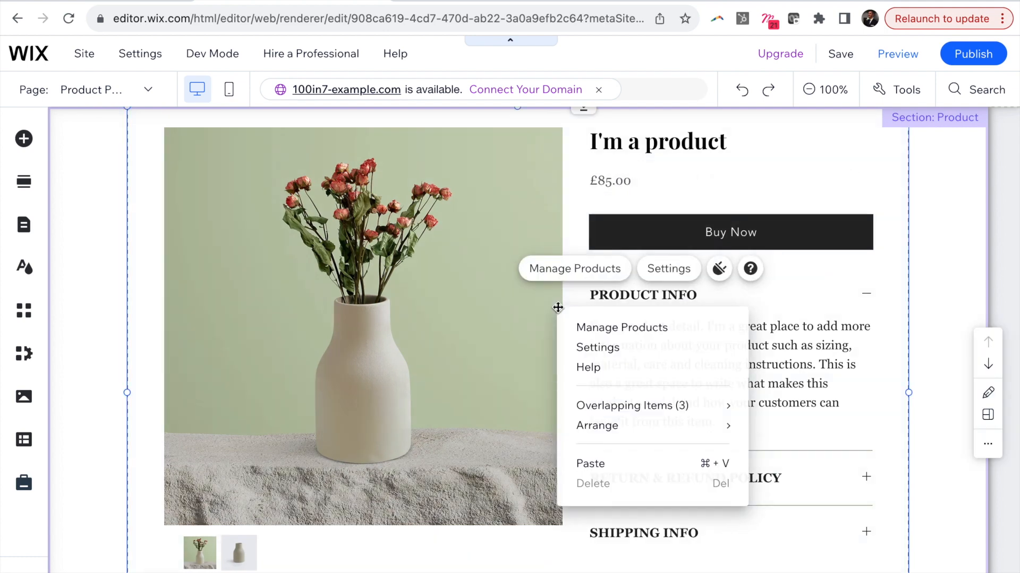
pyautogui.click(634, 330)
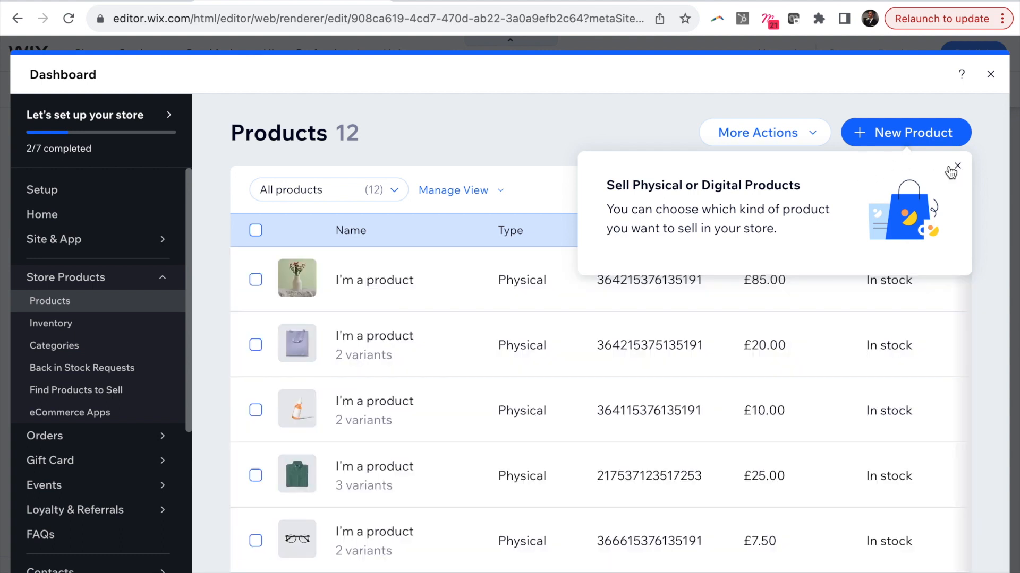
pyautogui.click(958, 168)
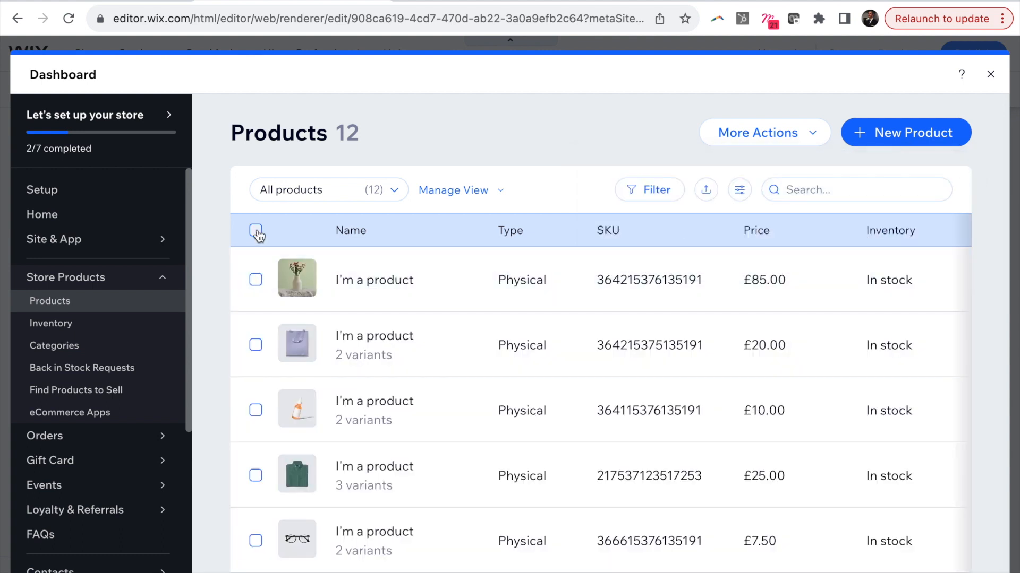
# Step: Select all store products and hide them from the online store
pyautogui.click(256, 231)
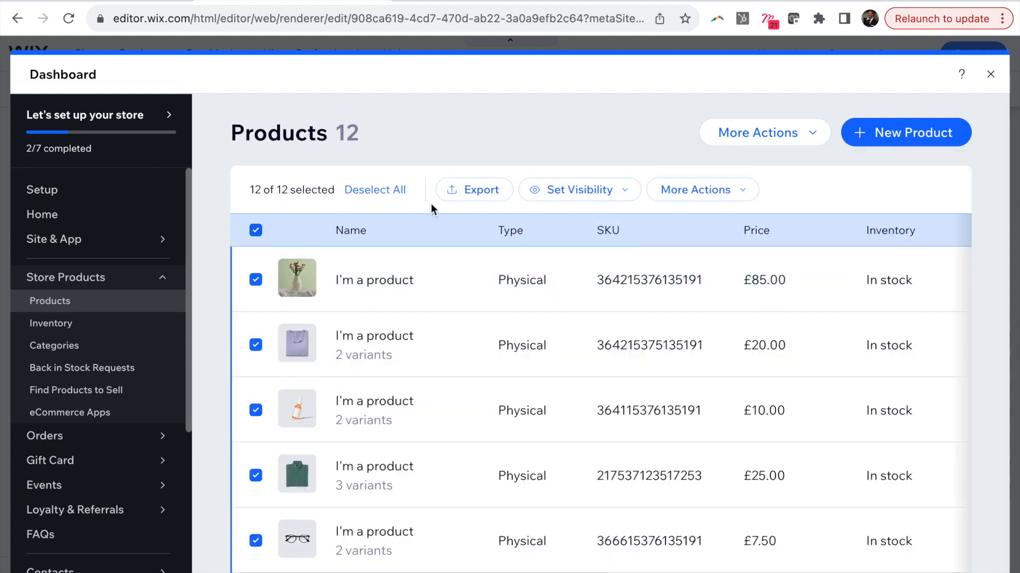
pyautogui.click(626, 195)
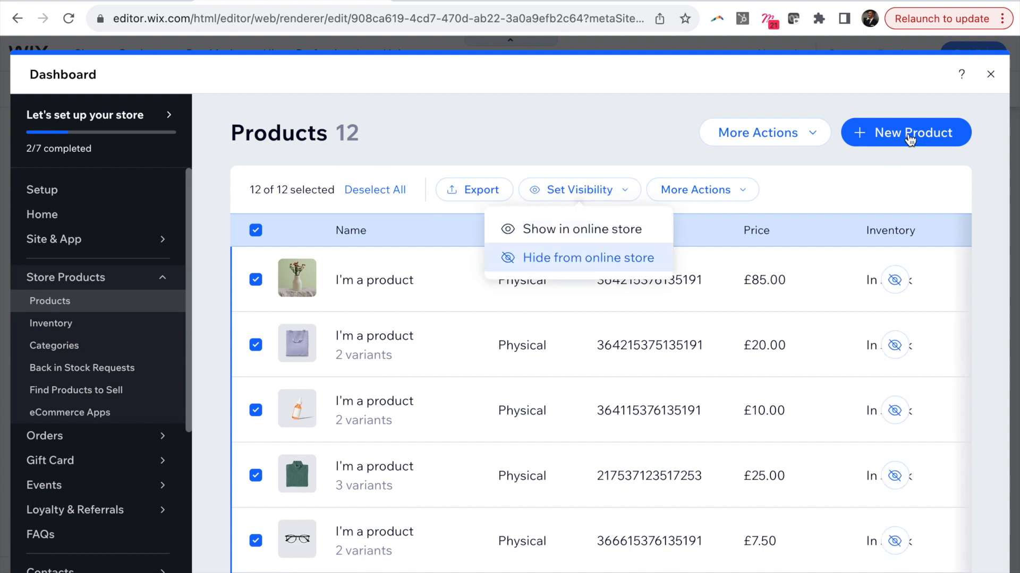
# Step: Start adding a new product to the store
pyautogui.click(886, 143)
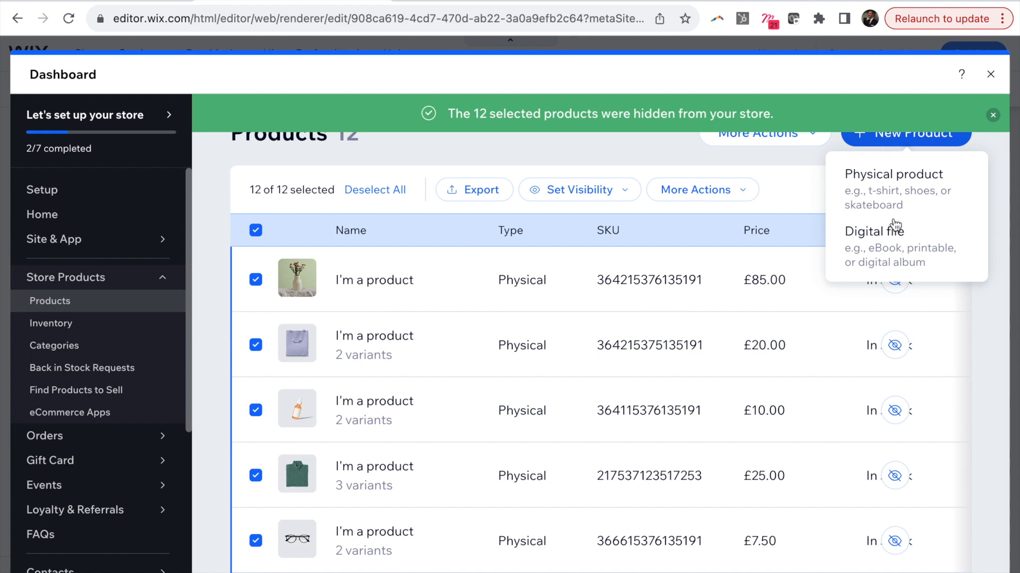